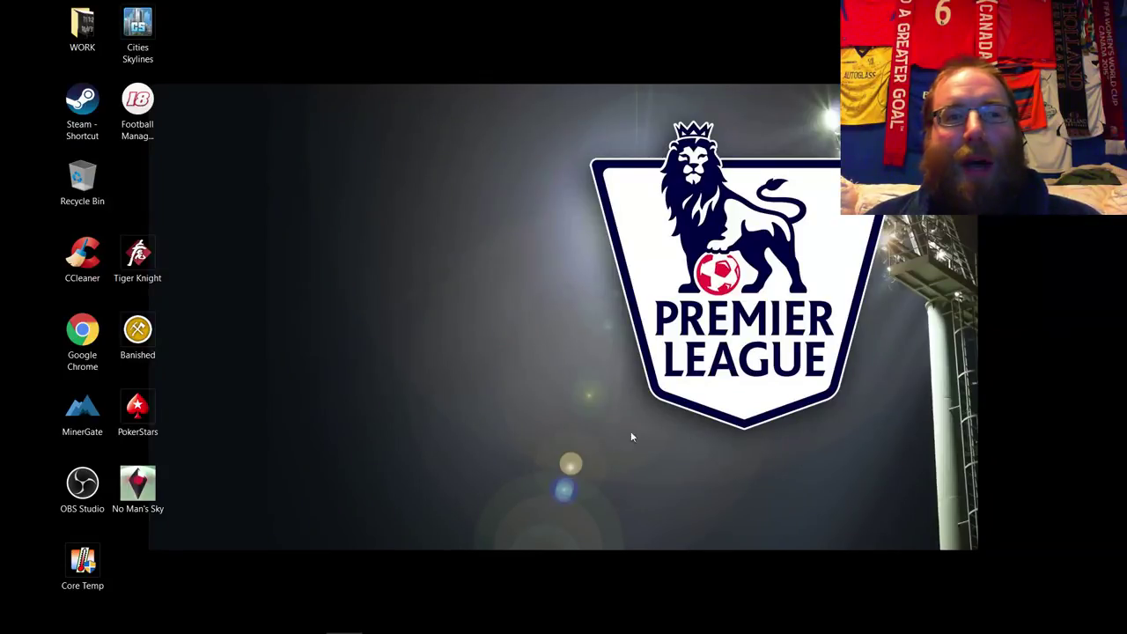
- Switch to Chrome and review the Premier League Matchday 22 fixtures and kick-off times
mouse_move(343, 630)
left_click(272, 619)
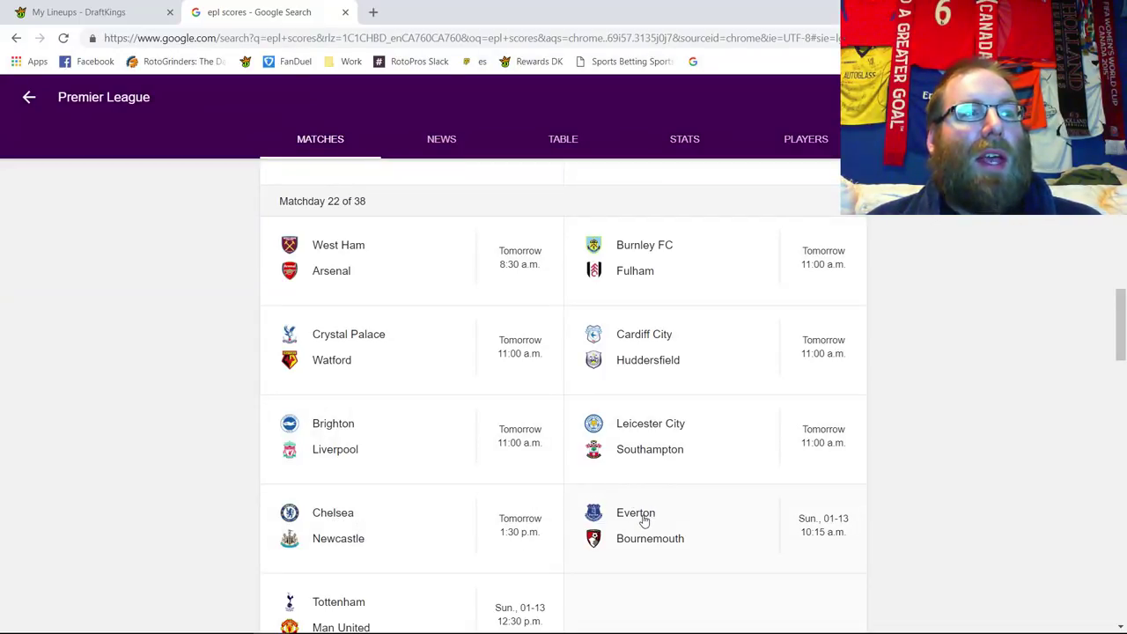
scroll(643, 516, "down", 1)
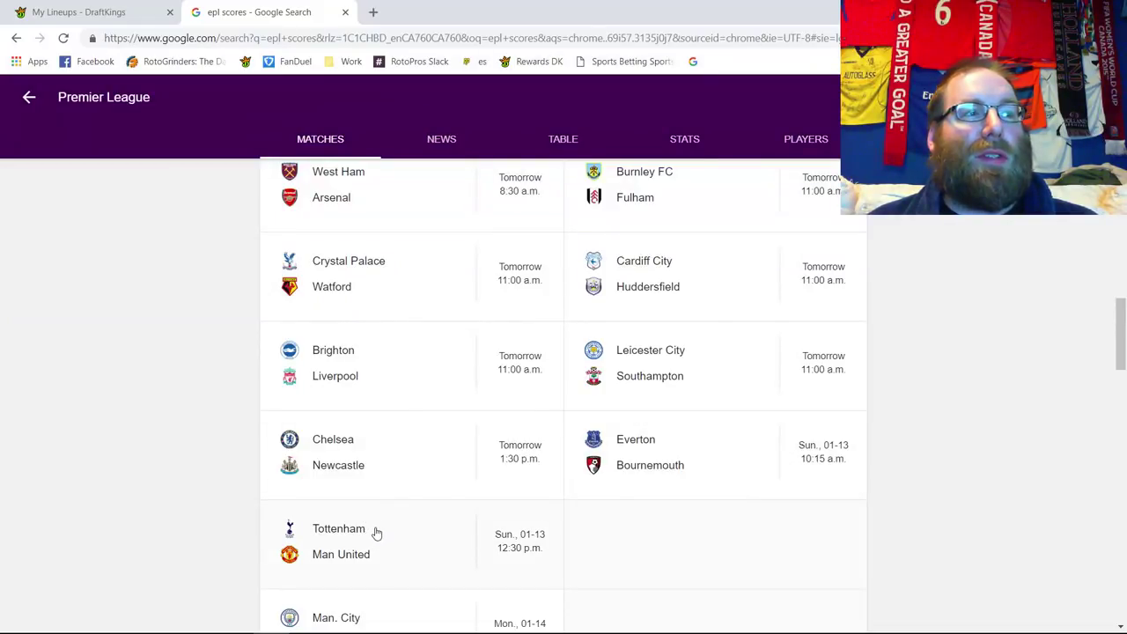
scroll(348, 536, "down", 1)
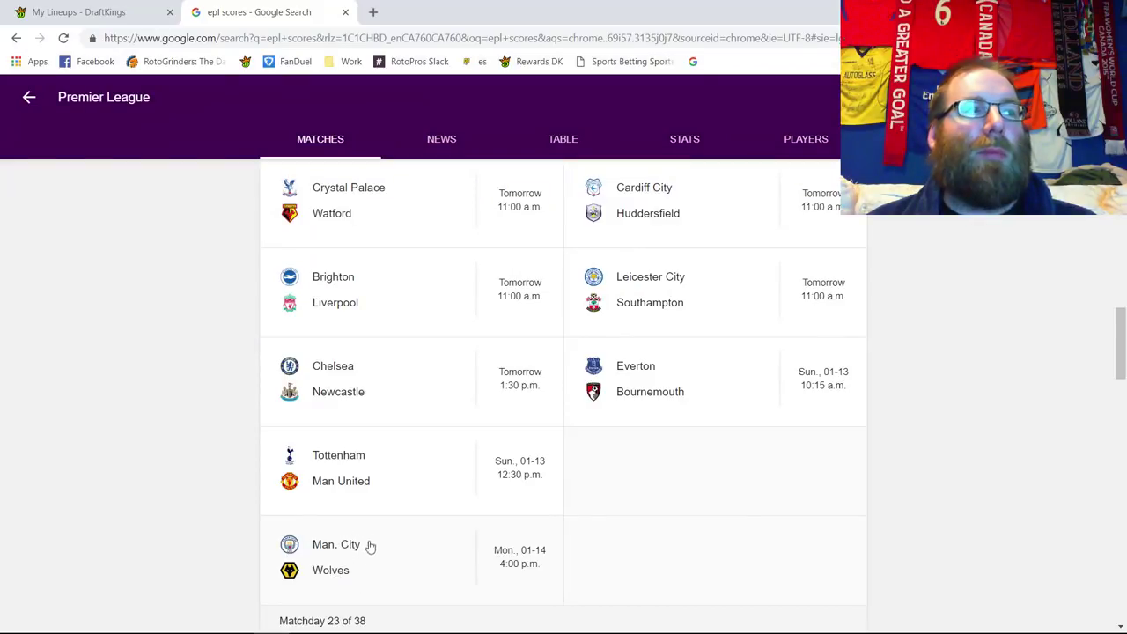
scroll(357, 556, "up", 3)
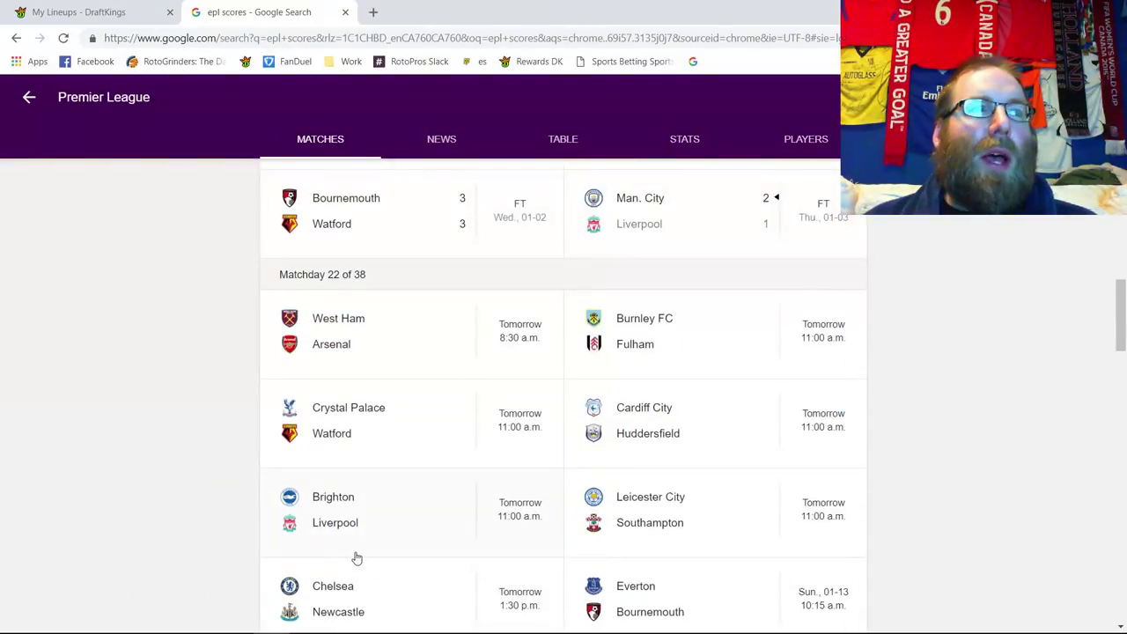
- Switch to the DraftKings lineup page, filter the player pool to Liverpool, and review its goalkeepers, defenders and midfielders
left_click(62, 12)
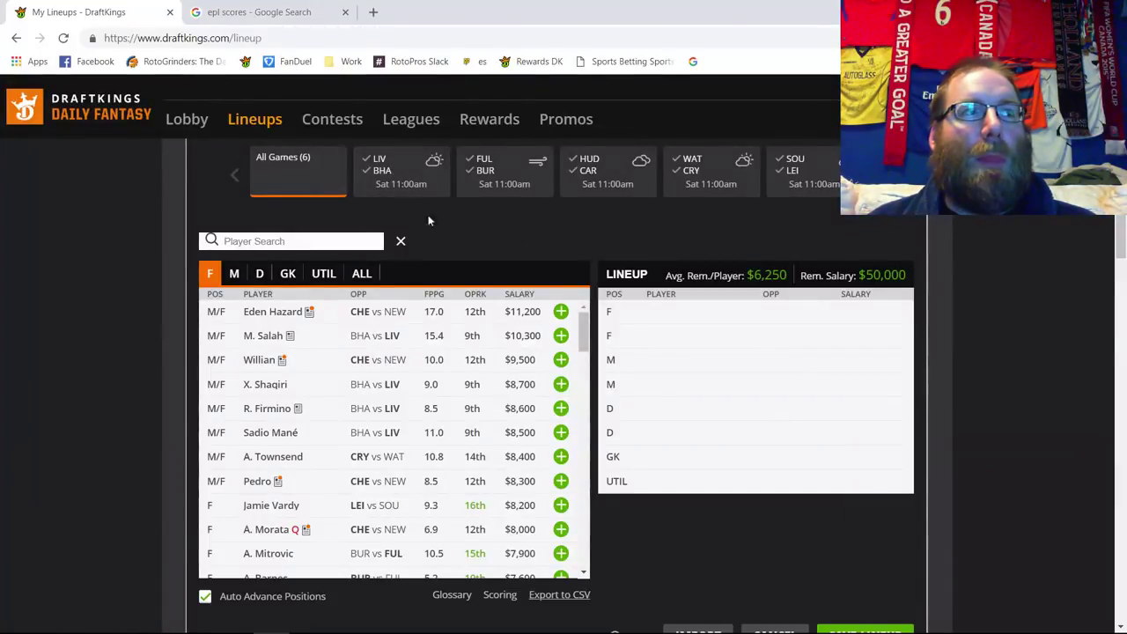
left_click(384, 172)
left_click(288, 274)
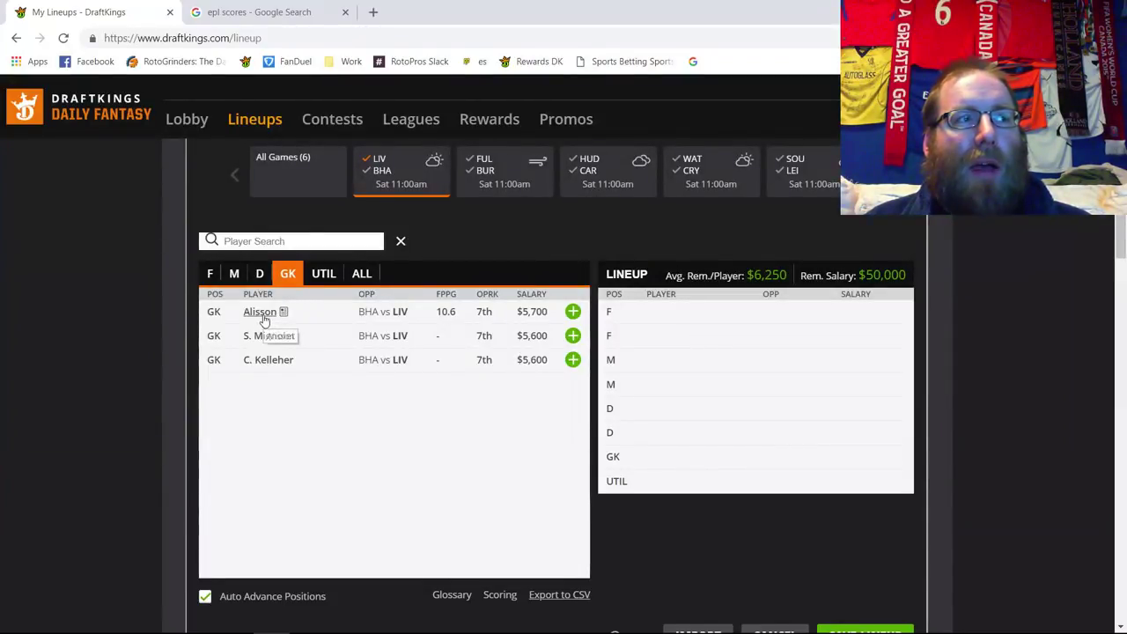
left_click(263, 273)
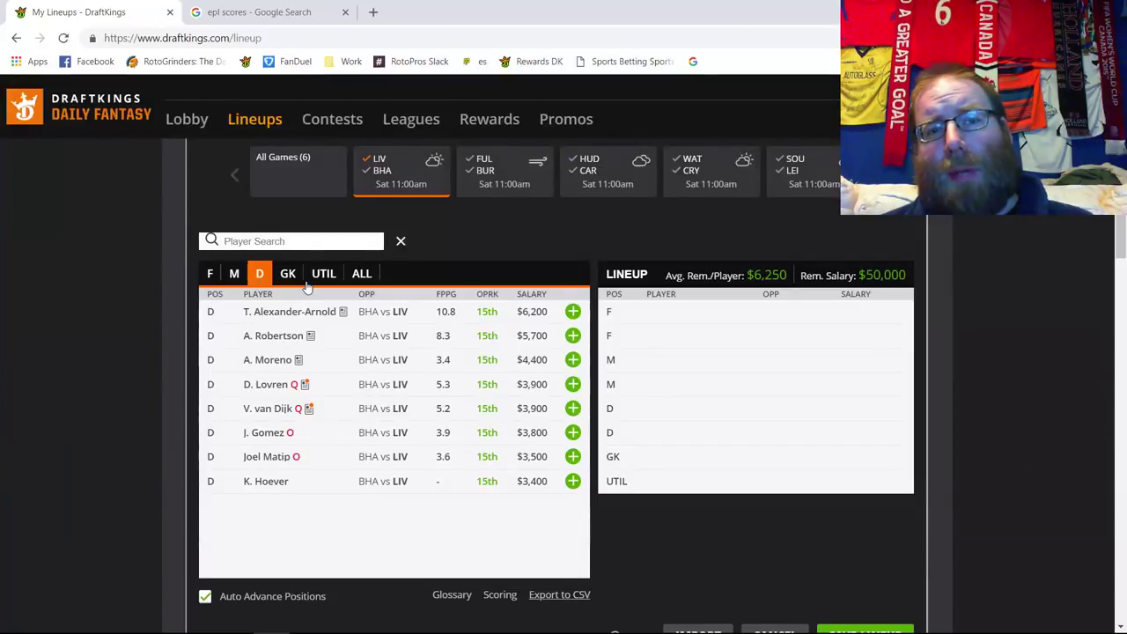
left_click(234, 275)
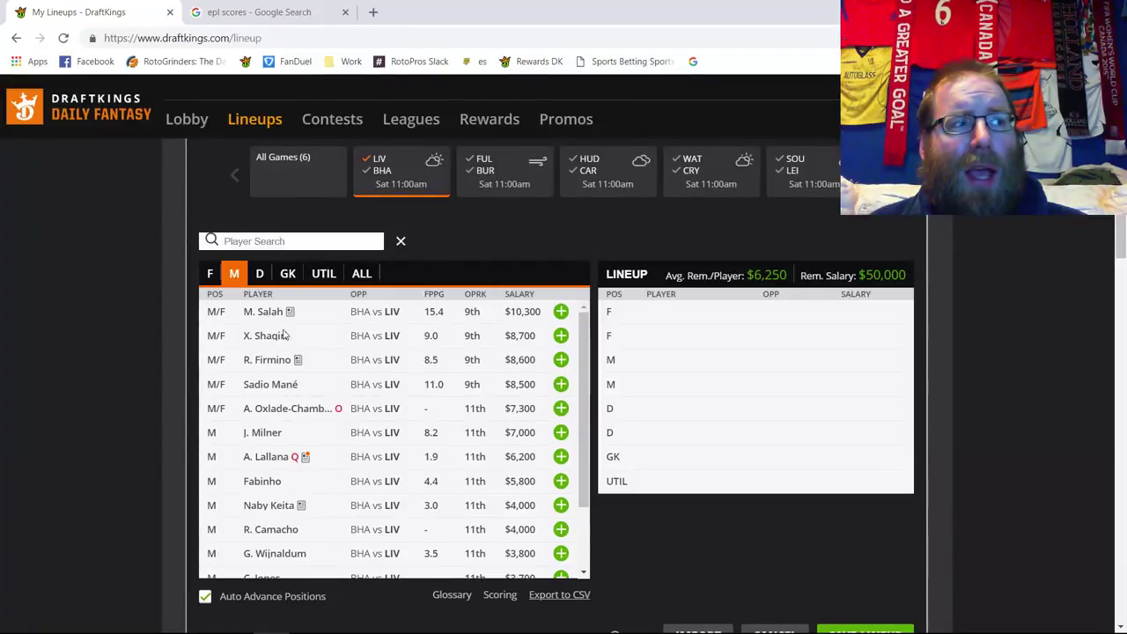
- Check James Milner's player card, then revisit Liverpool's defender and midfielder lists
left_click(264, 432)
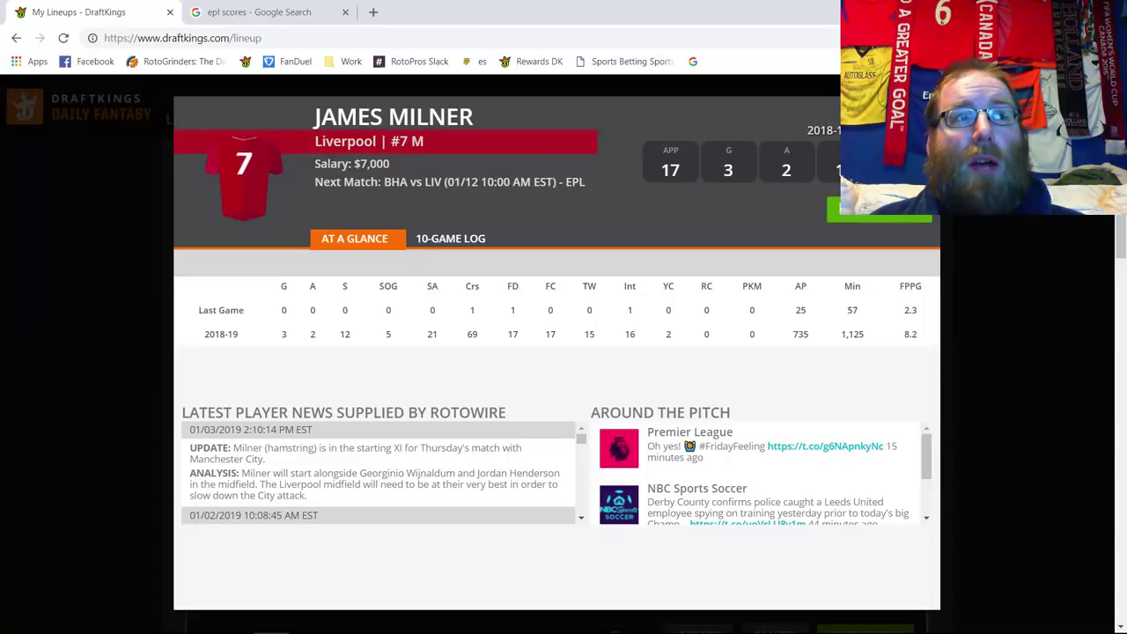
key("Escape")
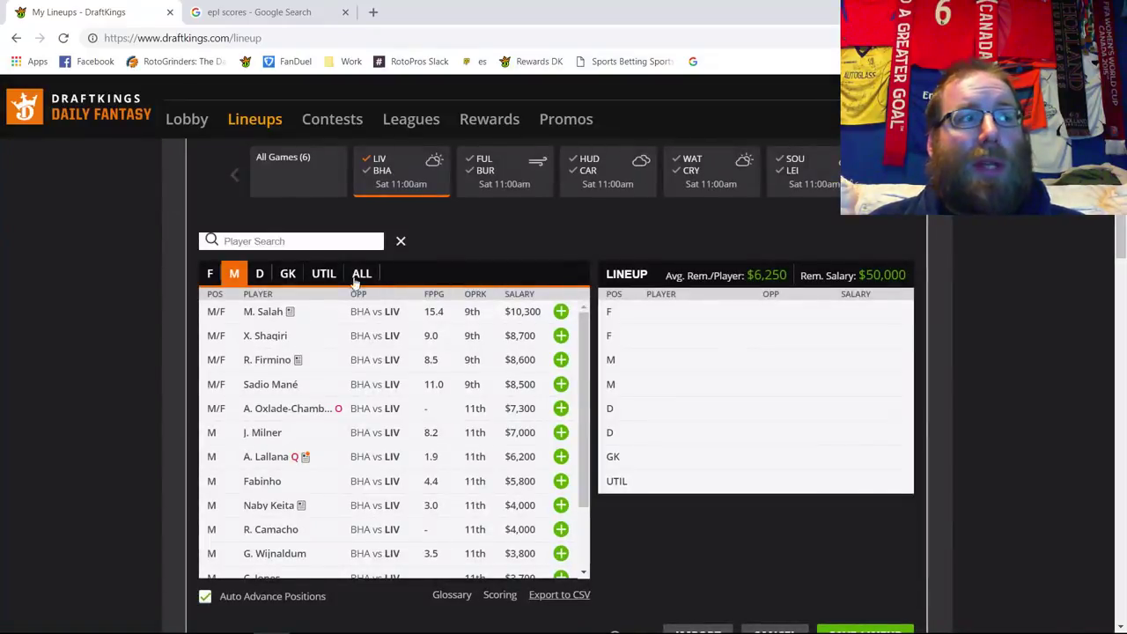
left_click(262, 274)
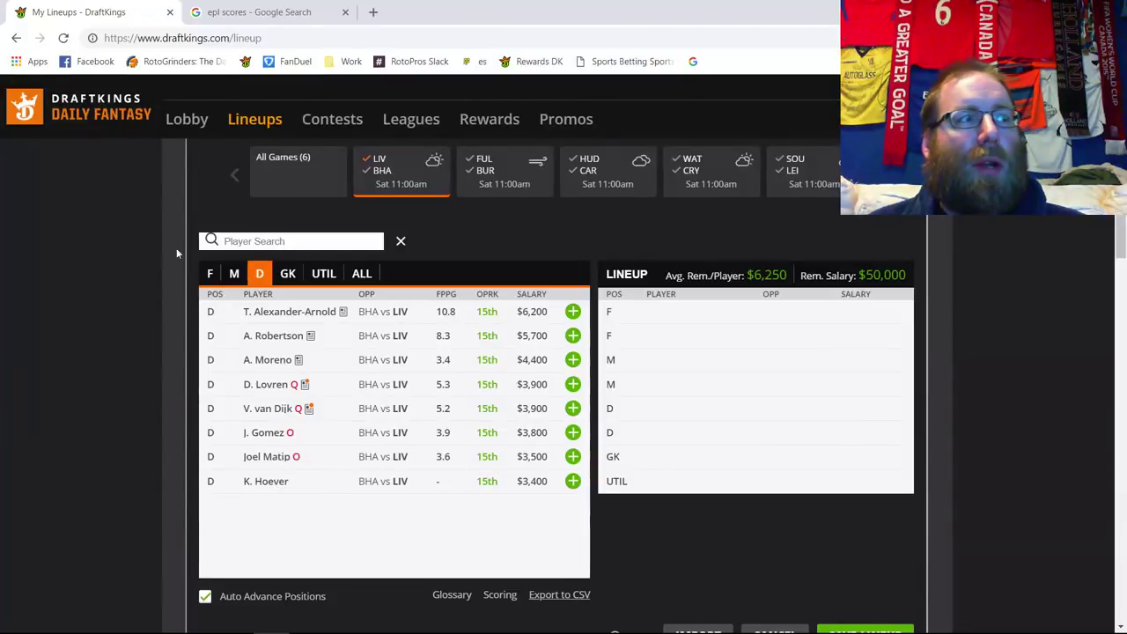
left_click(233, 274)
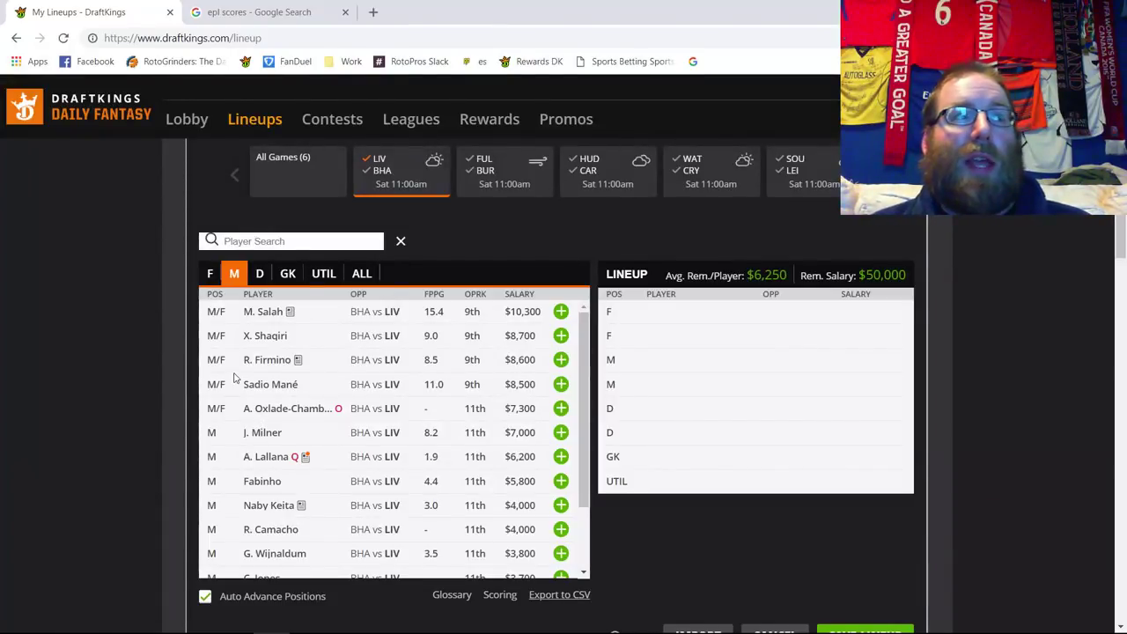
- Replace the Liverpool filter with Brighton (BHA) and review its goalkeepers and defenders at a larger page size
left_click(381, 158)
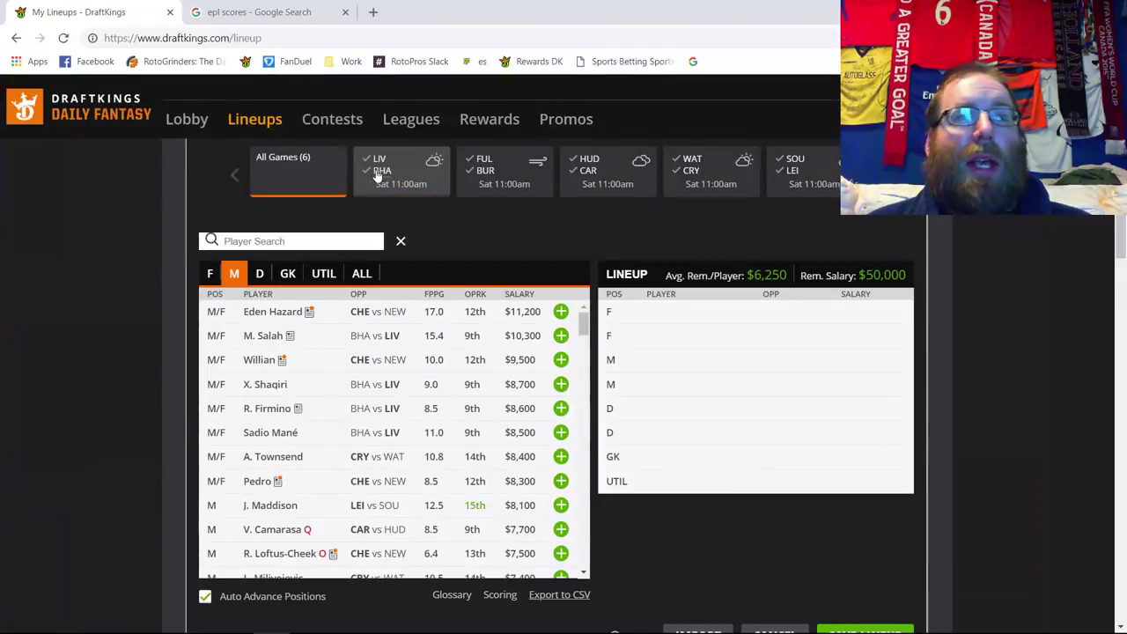
left_click(379, 171)
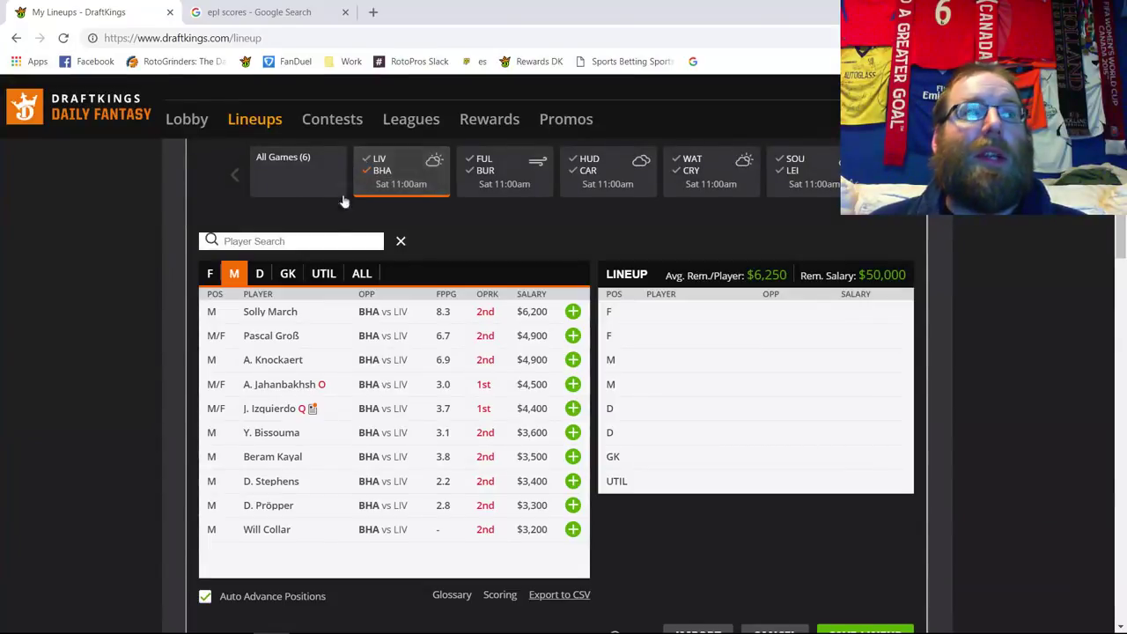
left_click(283, 276)
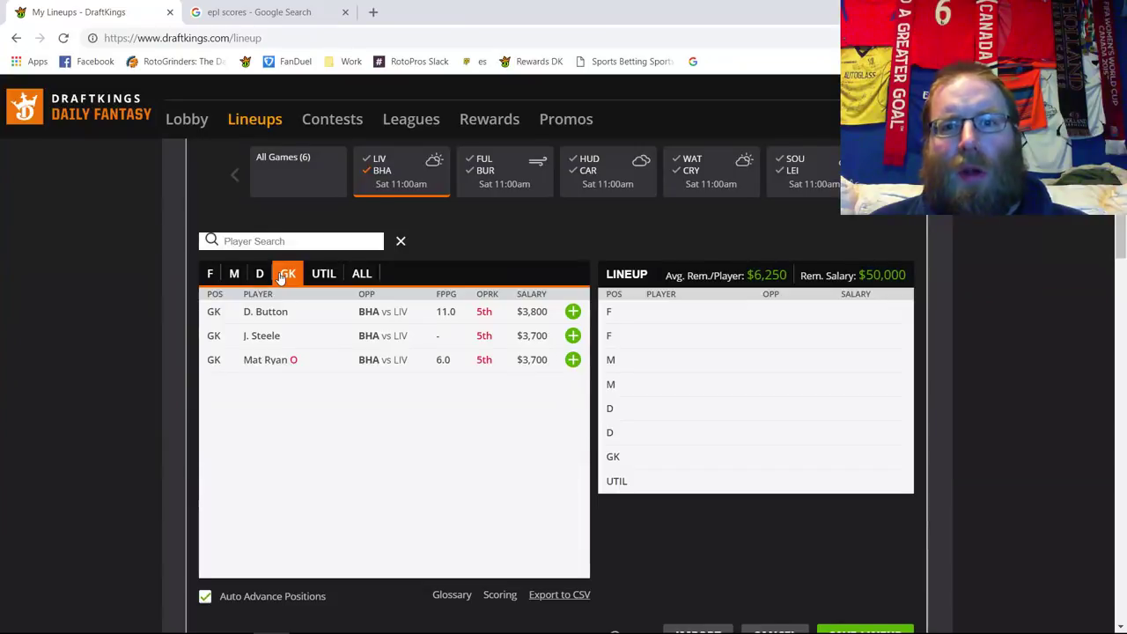
left_click(260, 274)
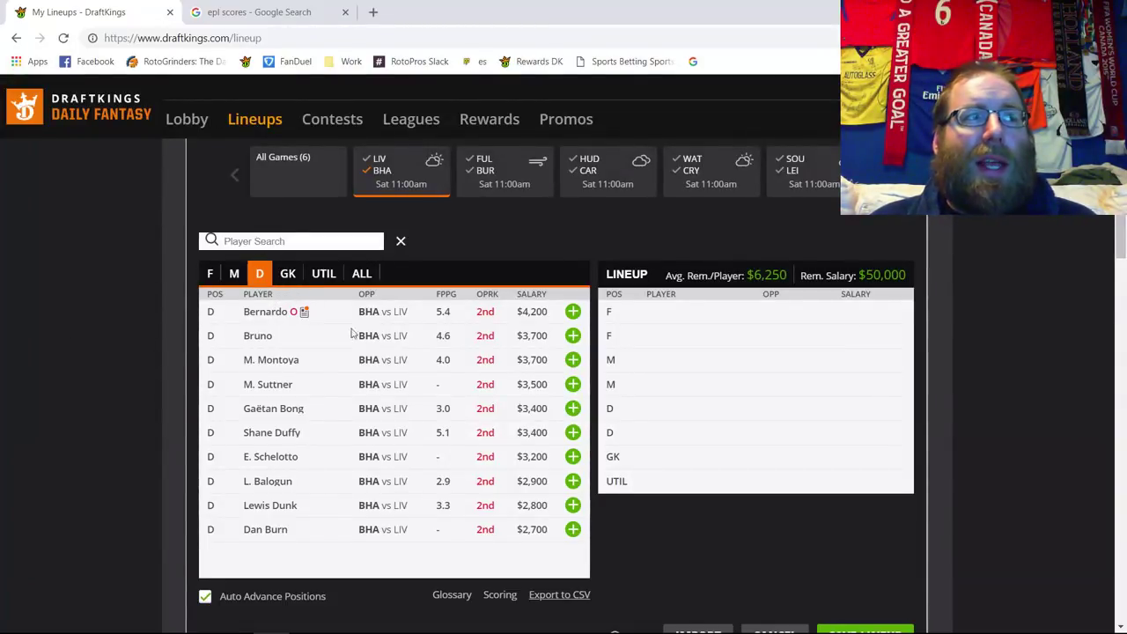
key("ctrl+plus")
key("ctrl+plus")
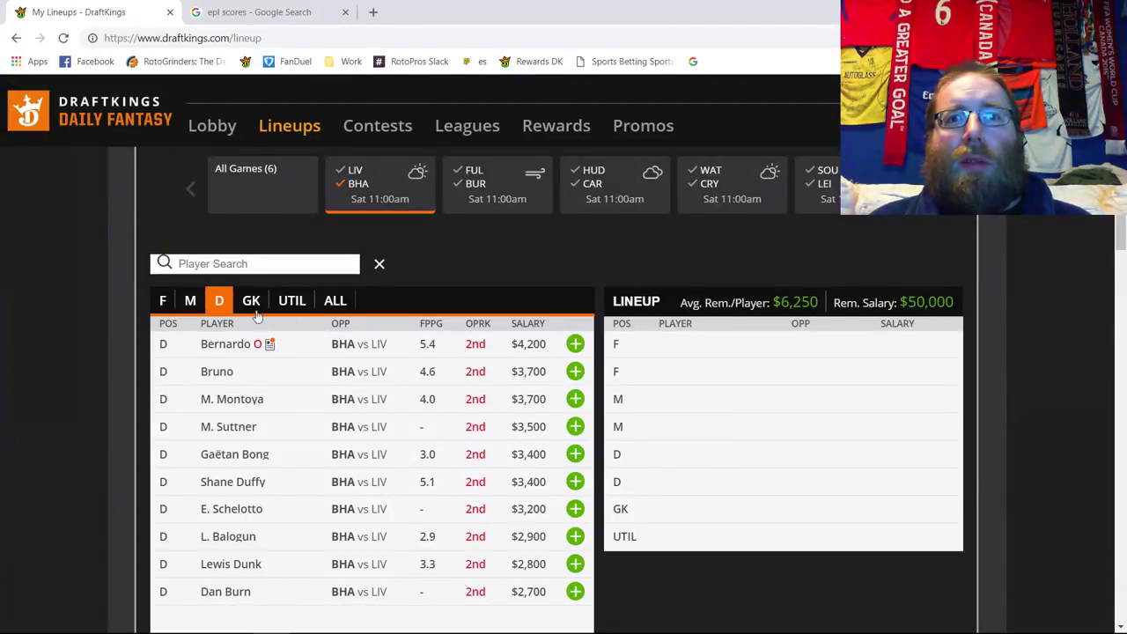
- Compare Brighton's midfielders and forwards, and recheck its goalkeepers
left_click(189, 300)
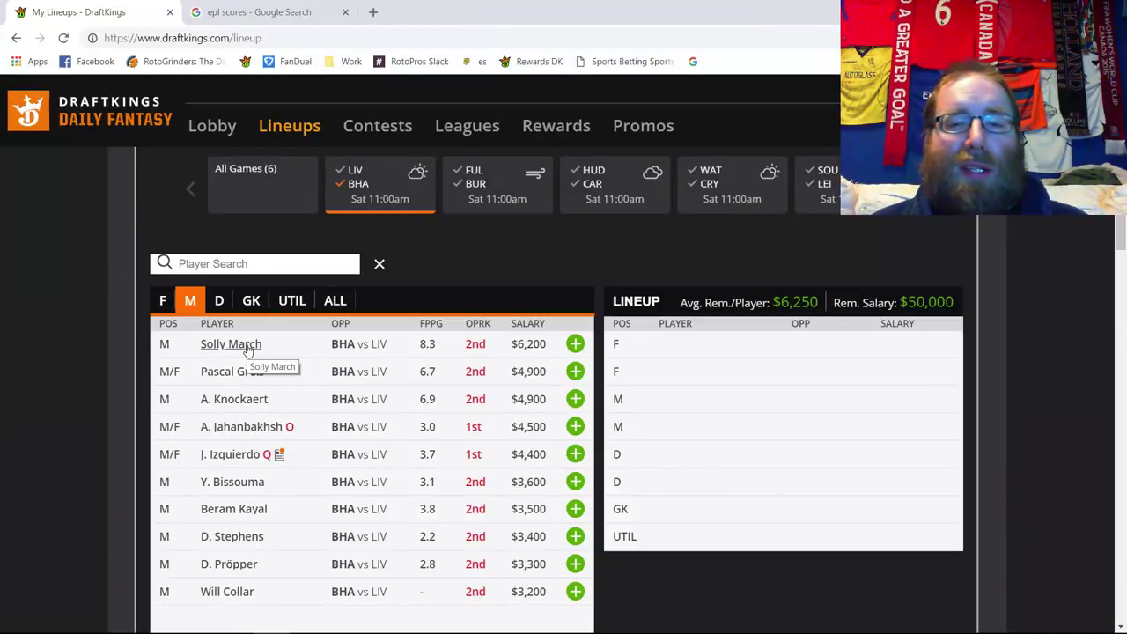
left_click(159, 302)
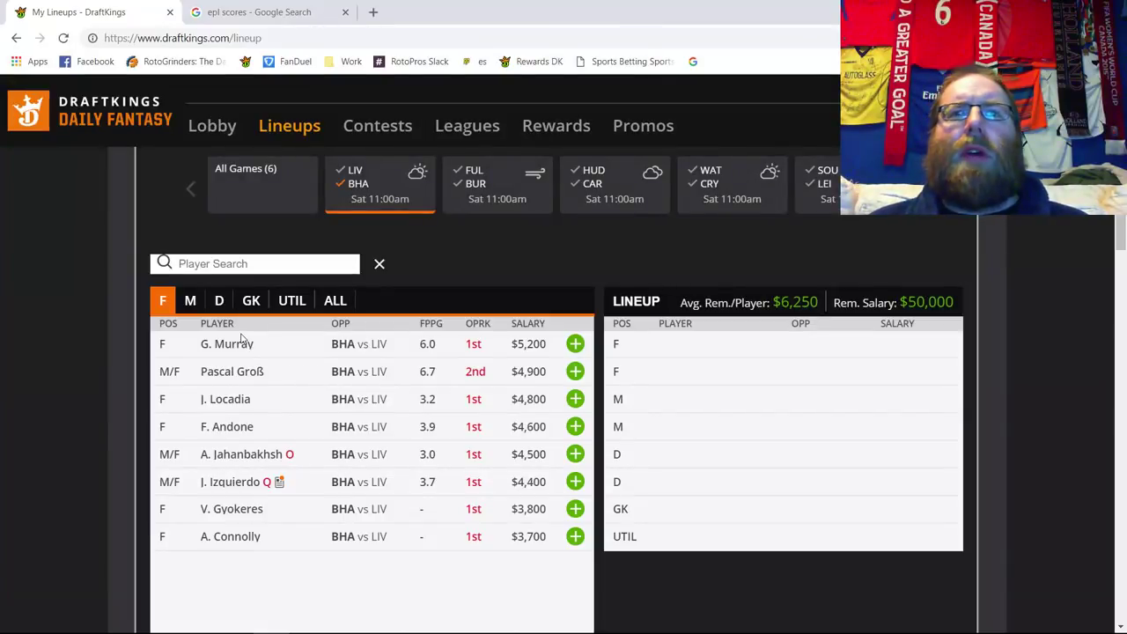
left_click(190, 302)
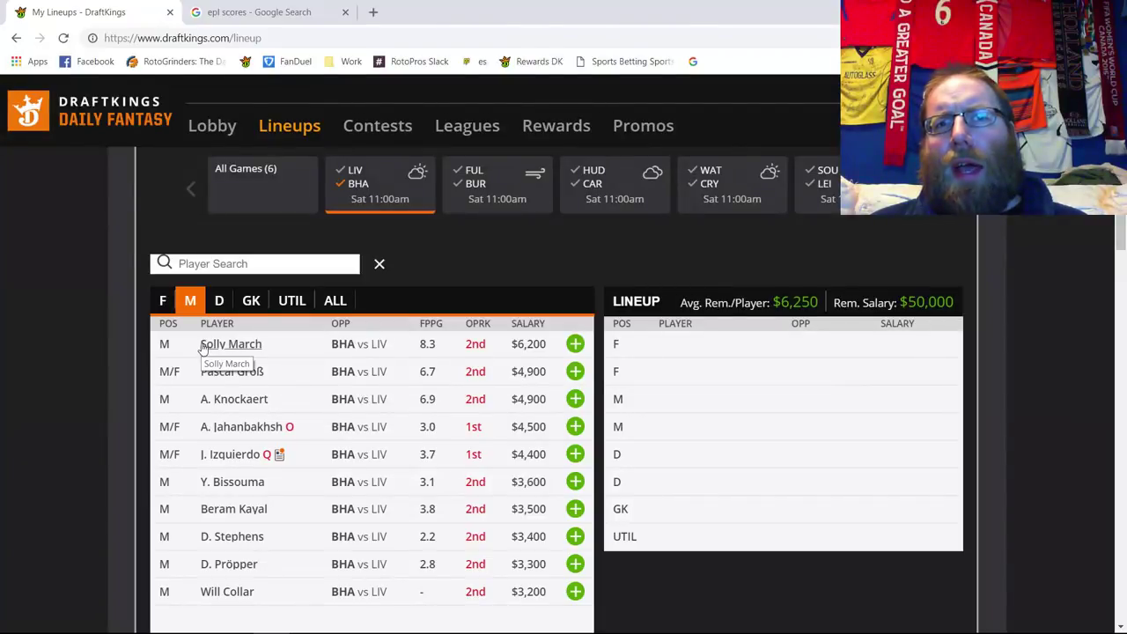
left_click(165, 303)
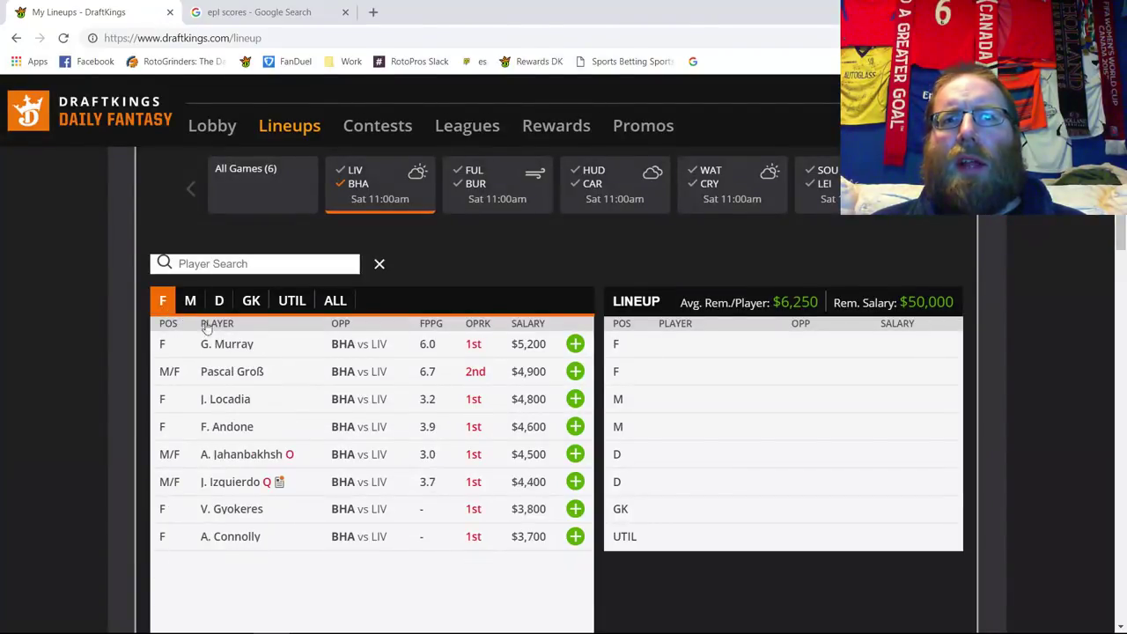
left_click(250, 304)
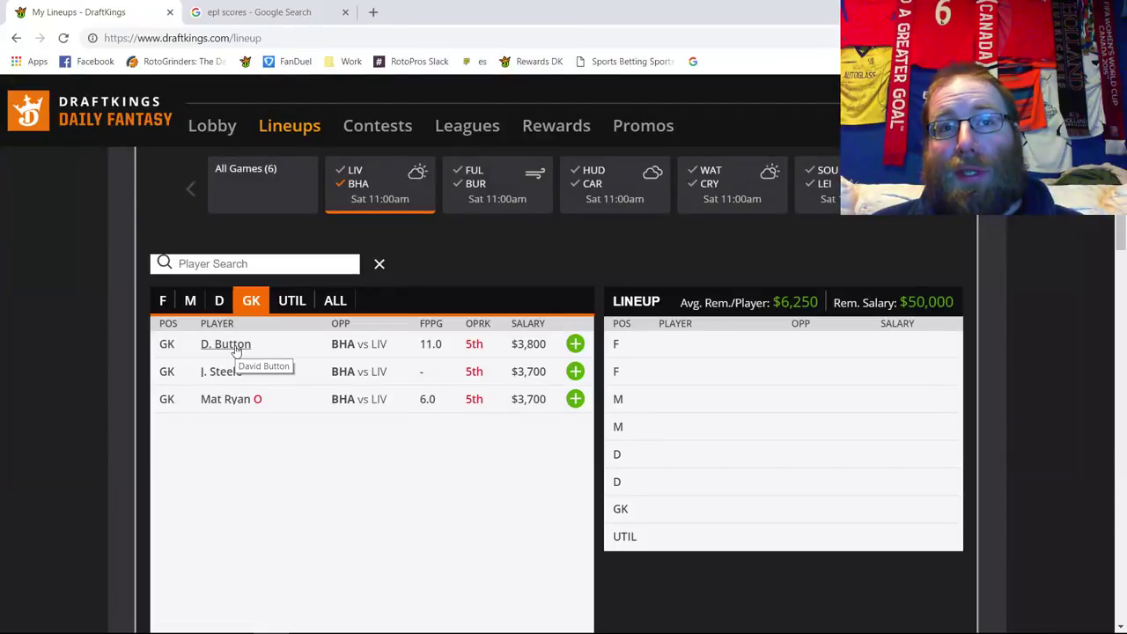
- Replace the Brighton filter with Fulham only and review its goalkeepers and defenders, including Calum Chambers' player card
left_click(363, 195)
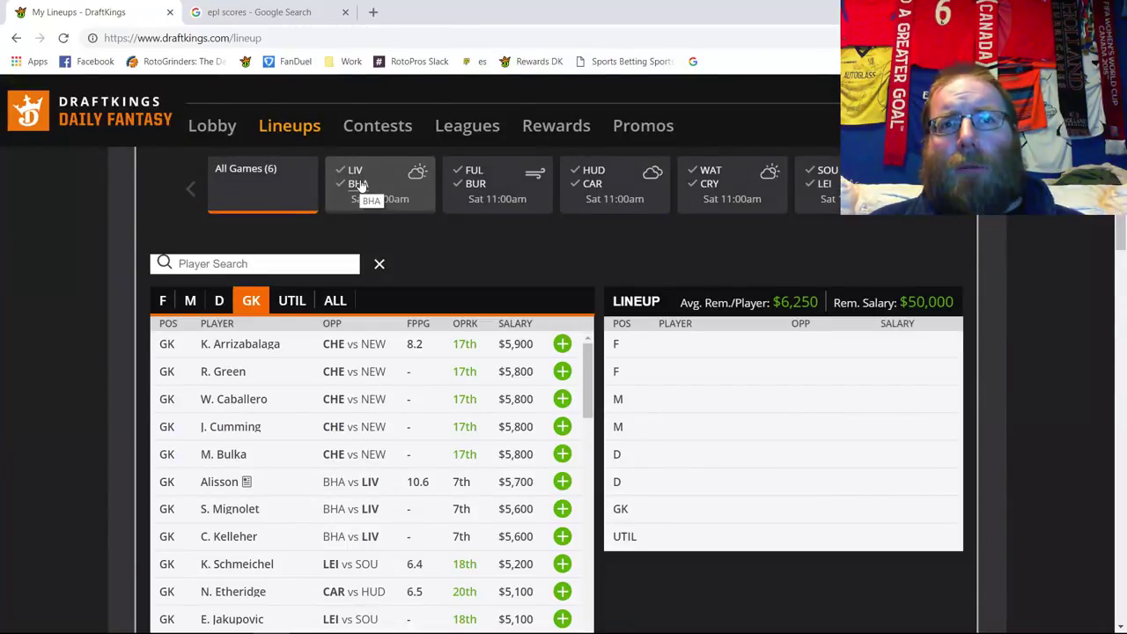
left_click(483, 183)
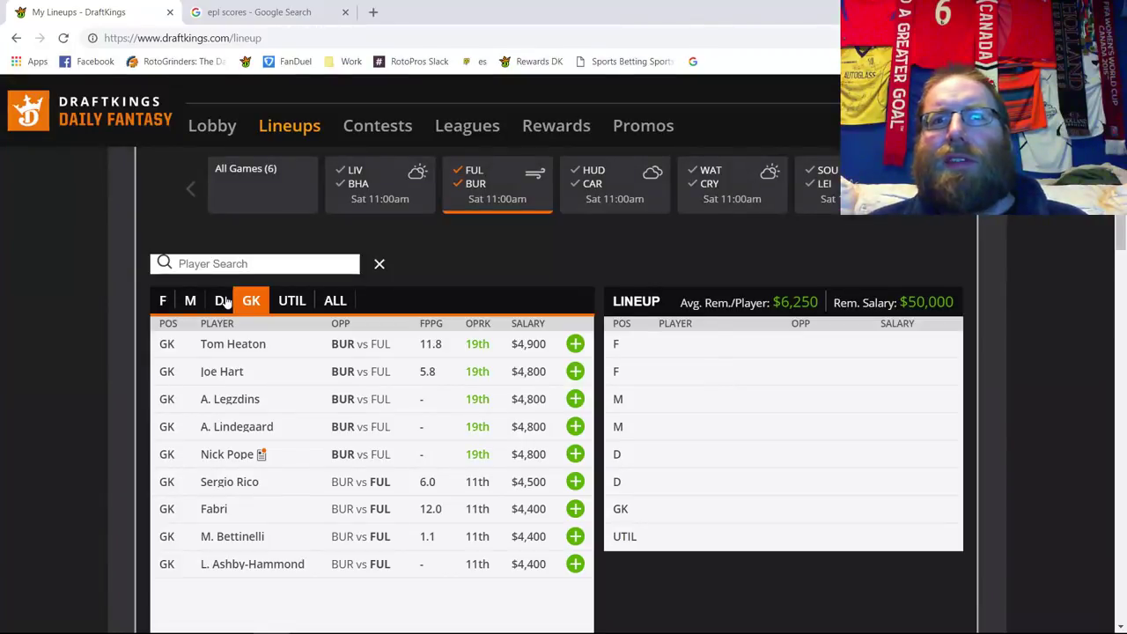
left_click(475, 185)
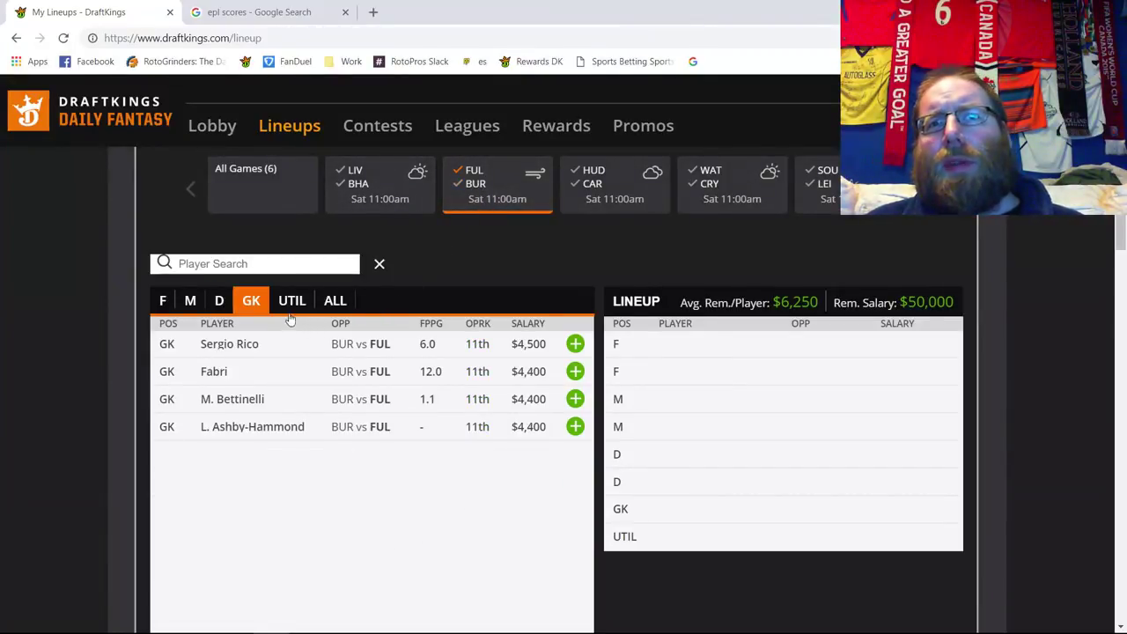
left_click(220, 304)
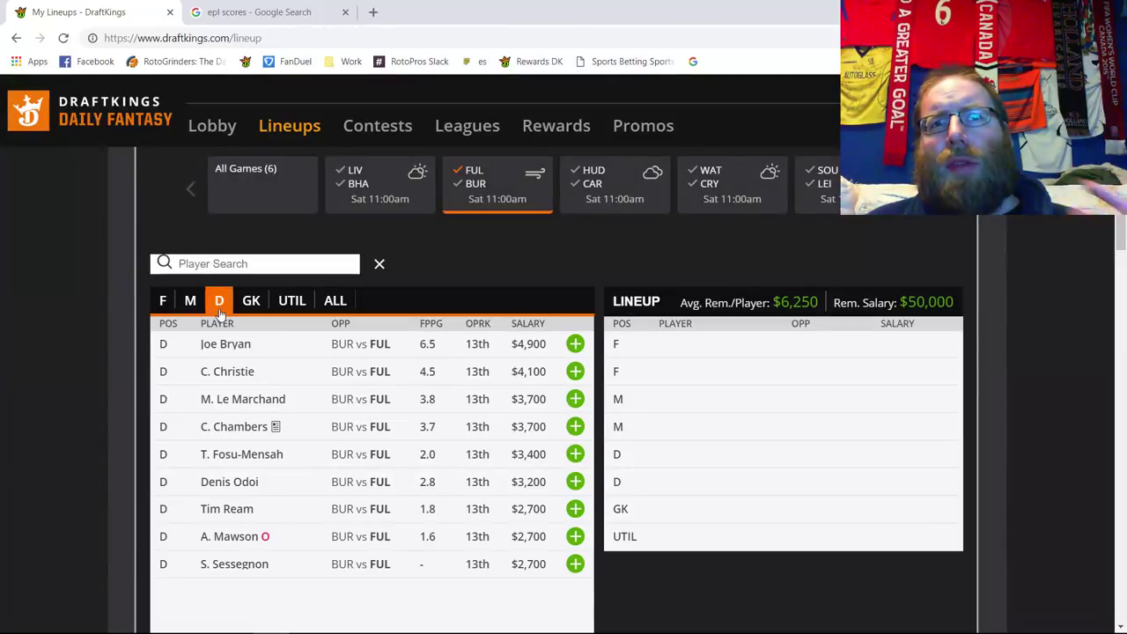
left_click(253, 427)
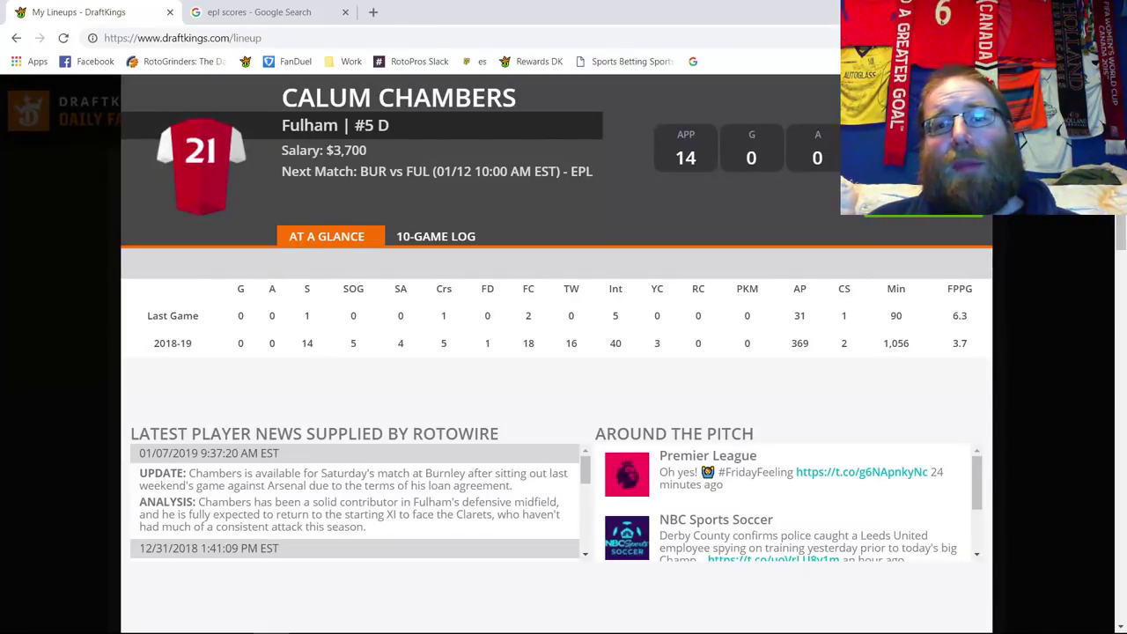
key("Escape")
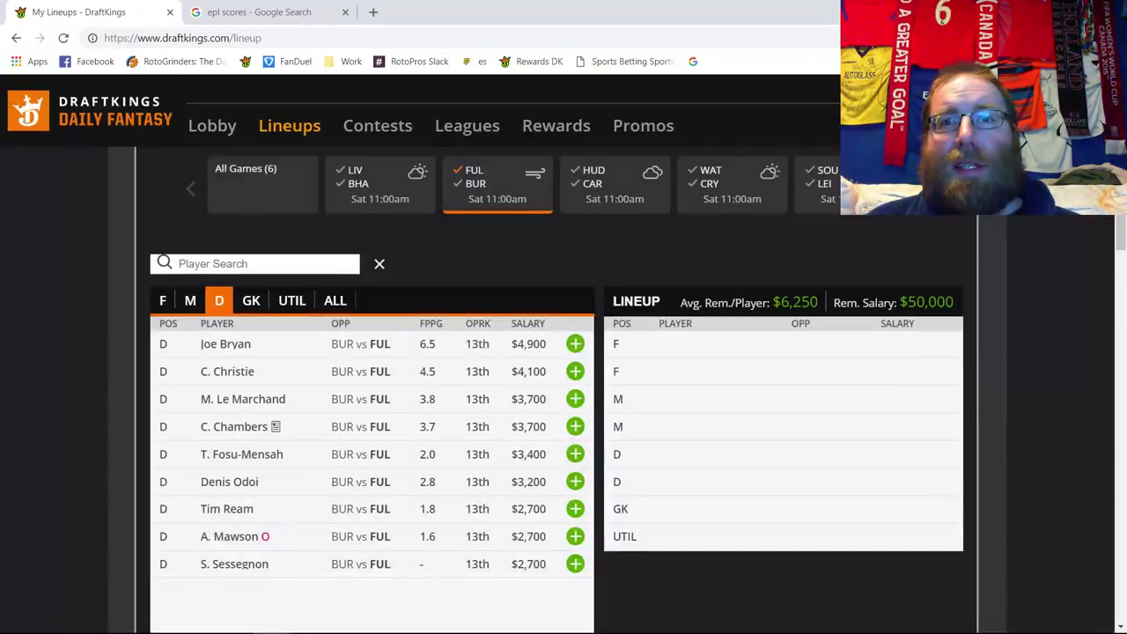
- Review Fulham's midfielders and forwards, including André Schürrle's player card
left_click(190, 300)
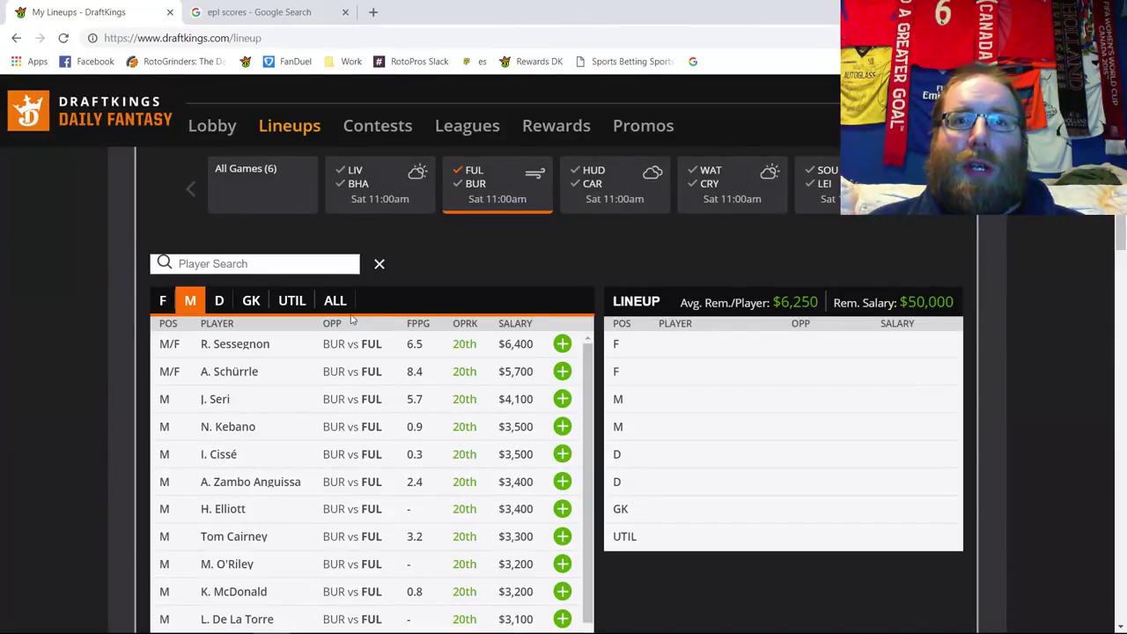
left_click(247, 374)
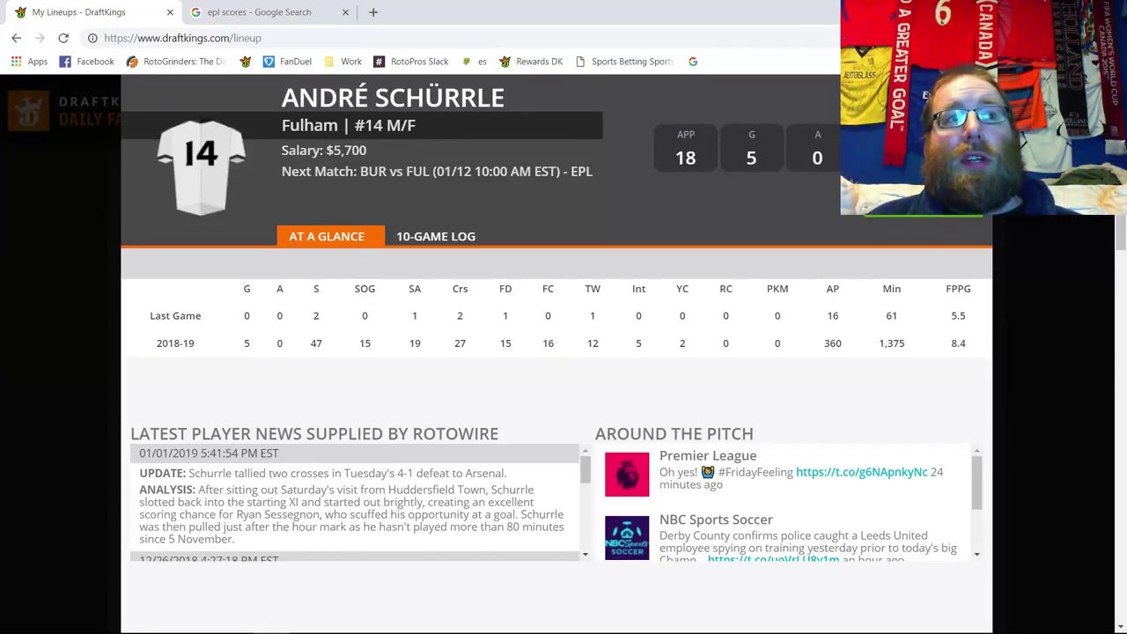
key("Escape")
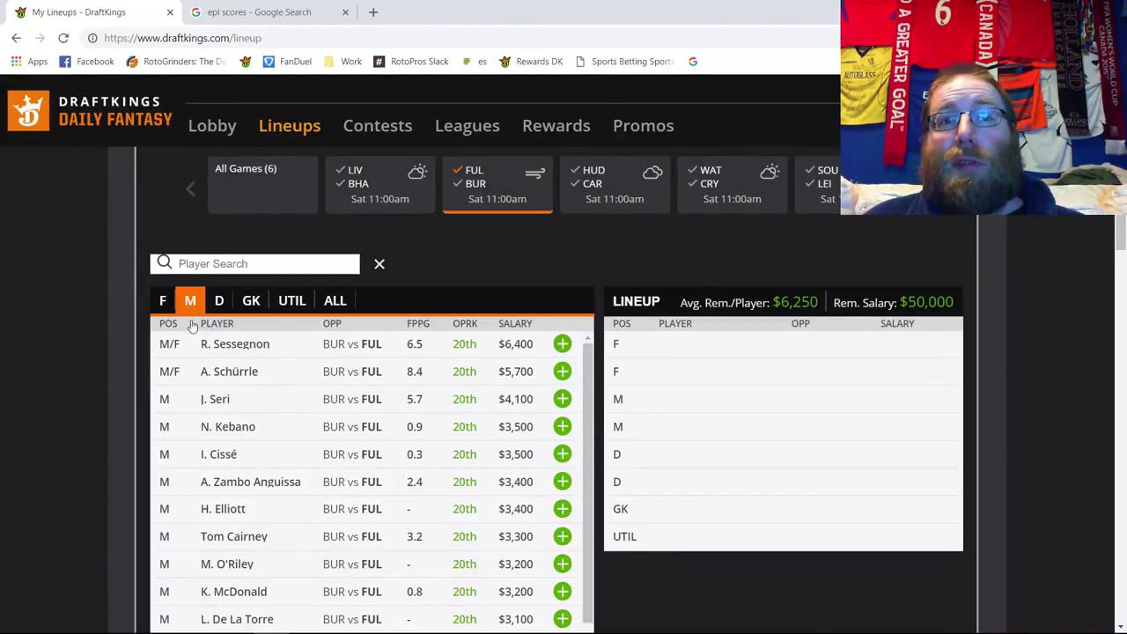
left_click(162, 301)
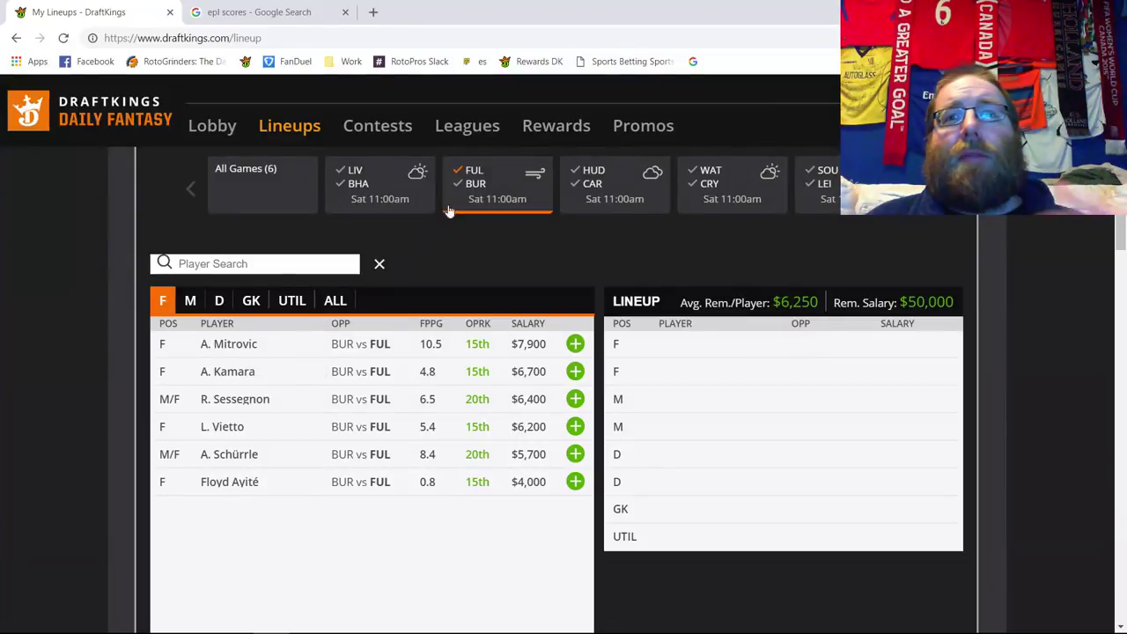
- Clear the Fulham filter and look through the forwards and their salaries across all games
left_click(473, 184)
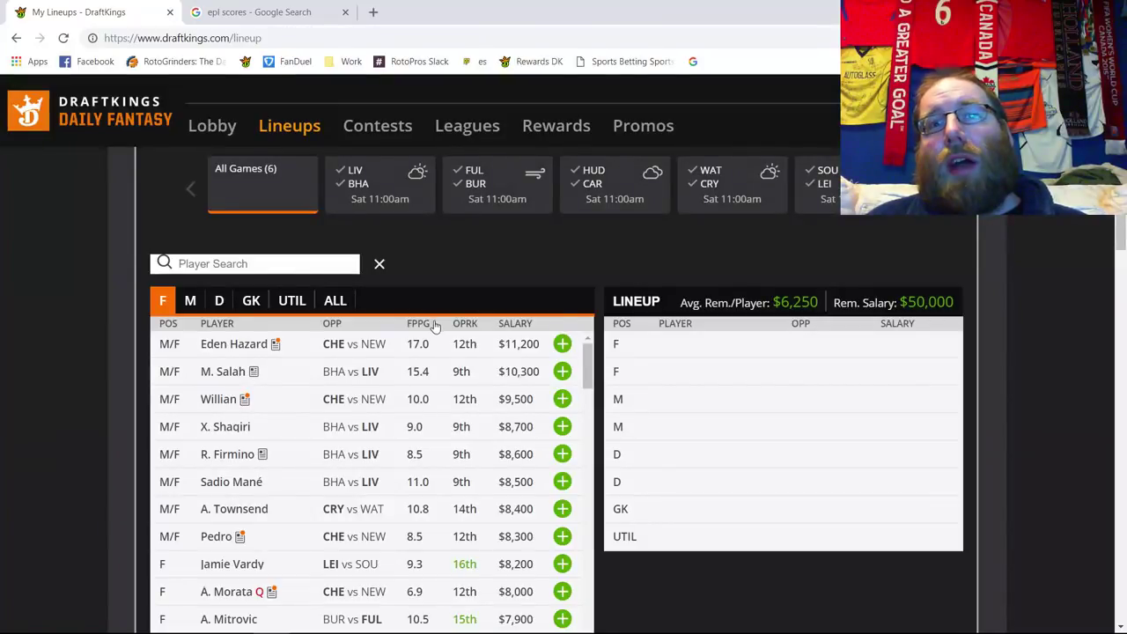
scroll(542, 480, "down", 1)
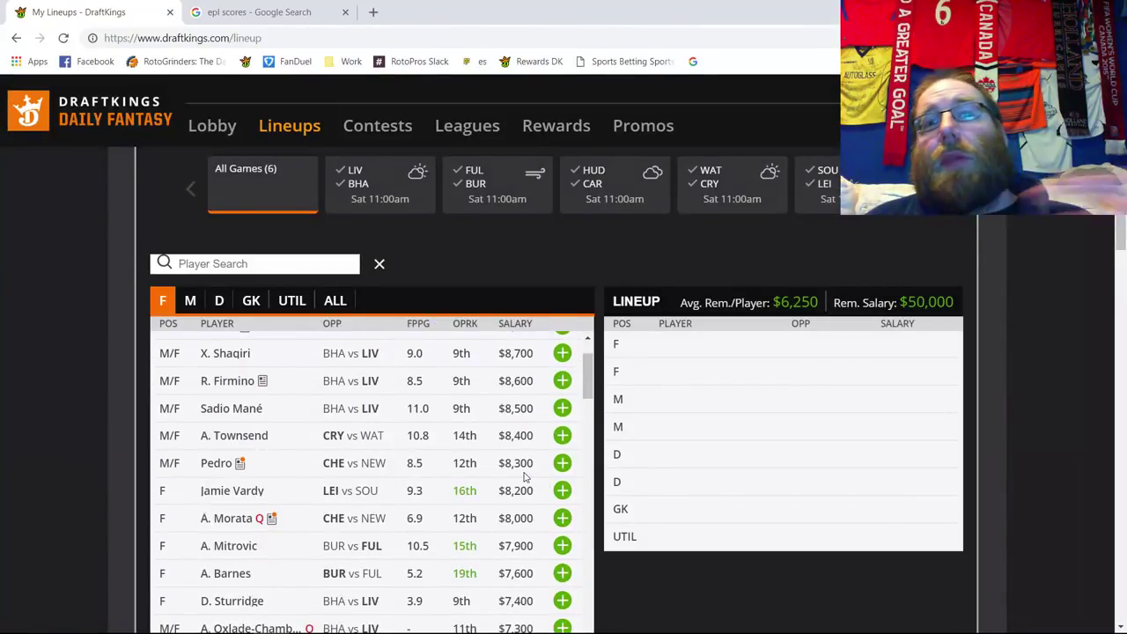
scroll(524, 477, "down", 1)
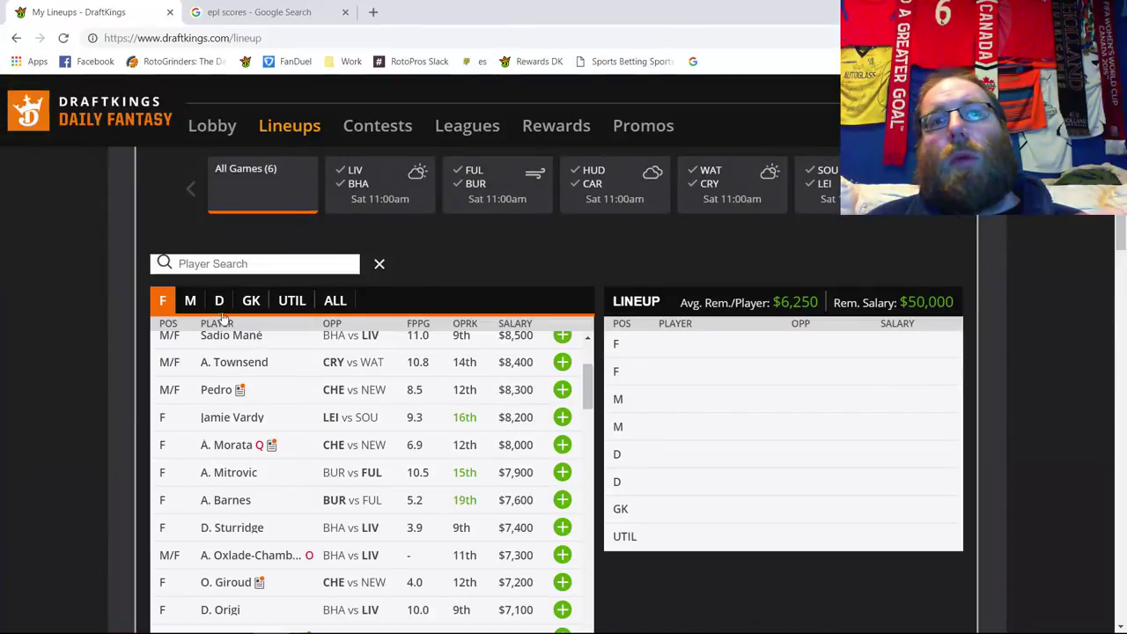
- Compare midfielders and forwards across all games, filter the forwards to Fulham, and switch the filter to Burnley only
left_click(192, 304)
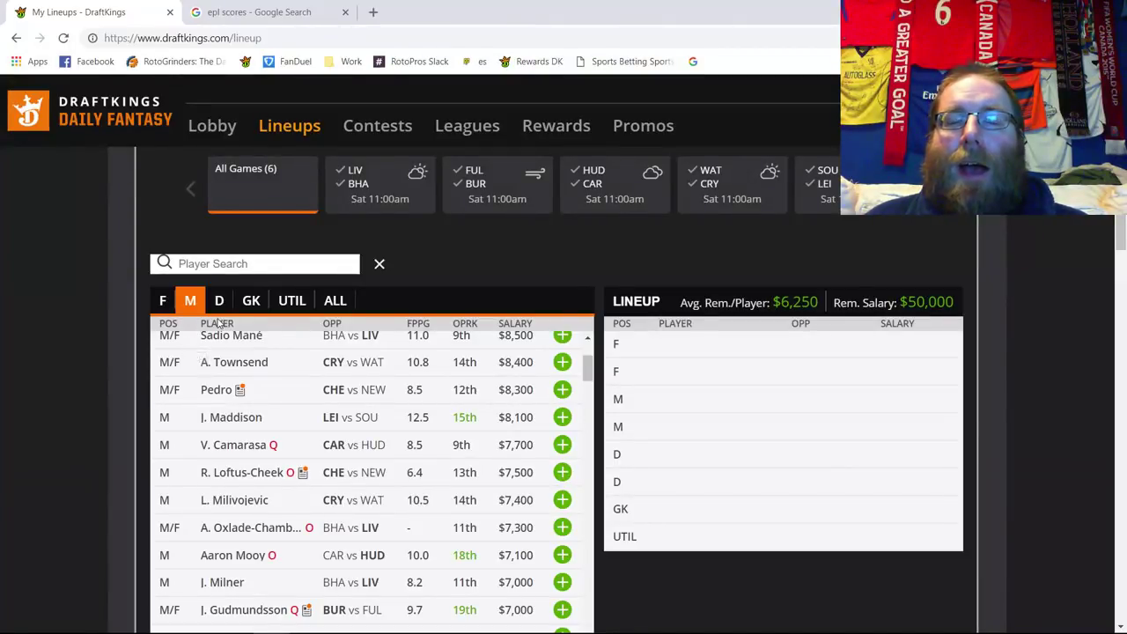
left_click(162, 300)
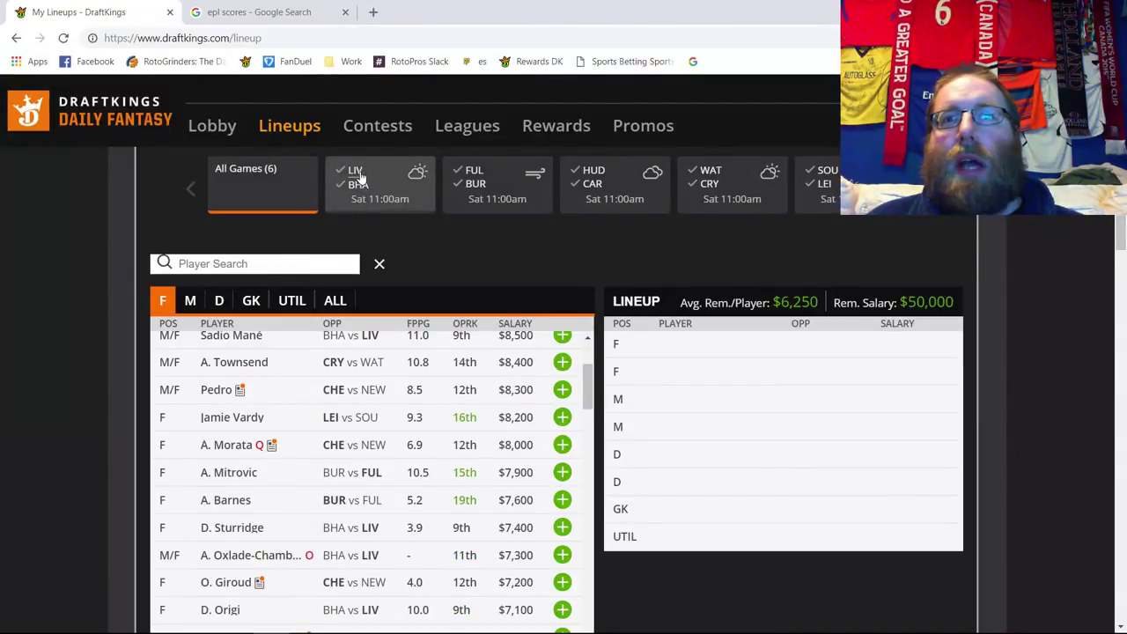
left_click(480, 178)
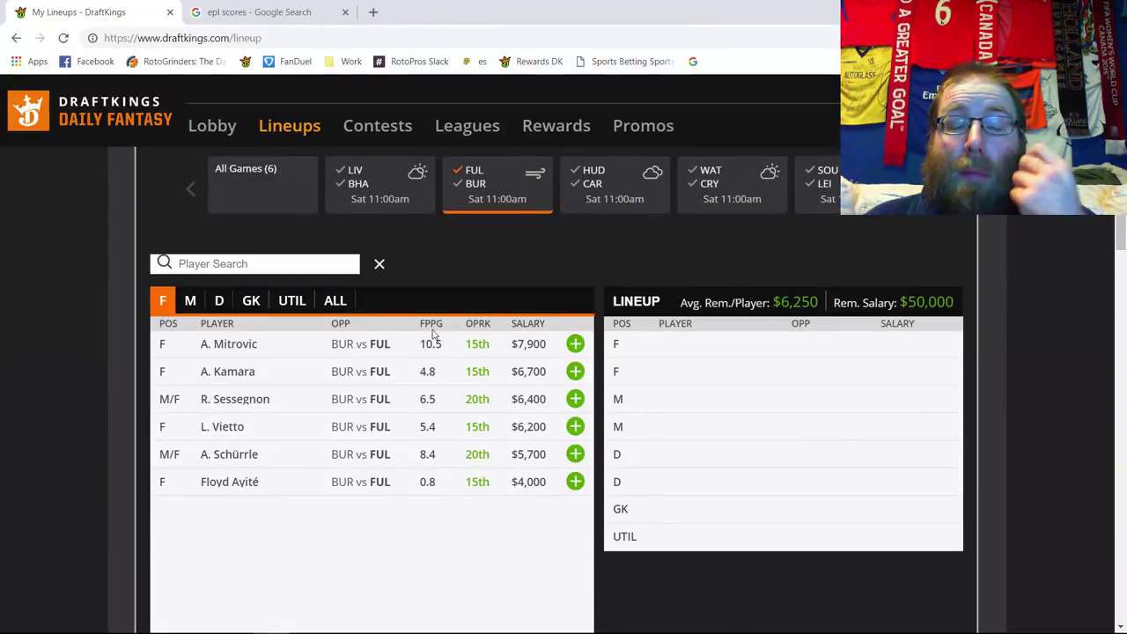
left_click(475, 182)
left_click(475, 182)
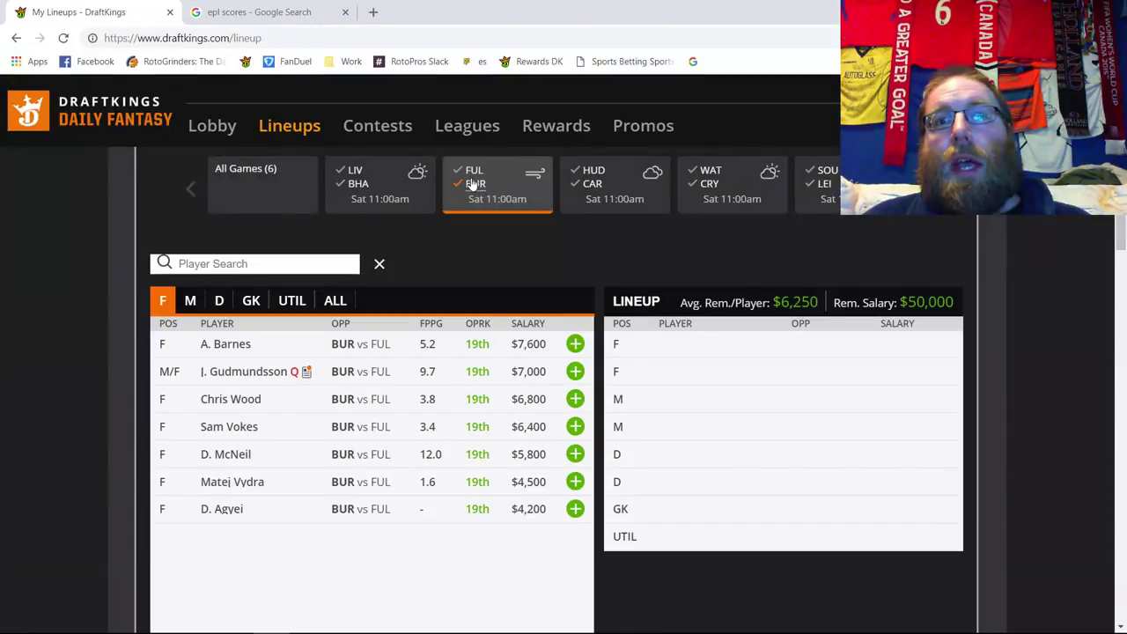
- Add Burnley goalkeeper Tom Heaton to the lineup and review his 10-game log
left_click(251, 302)
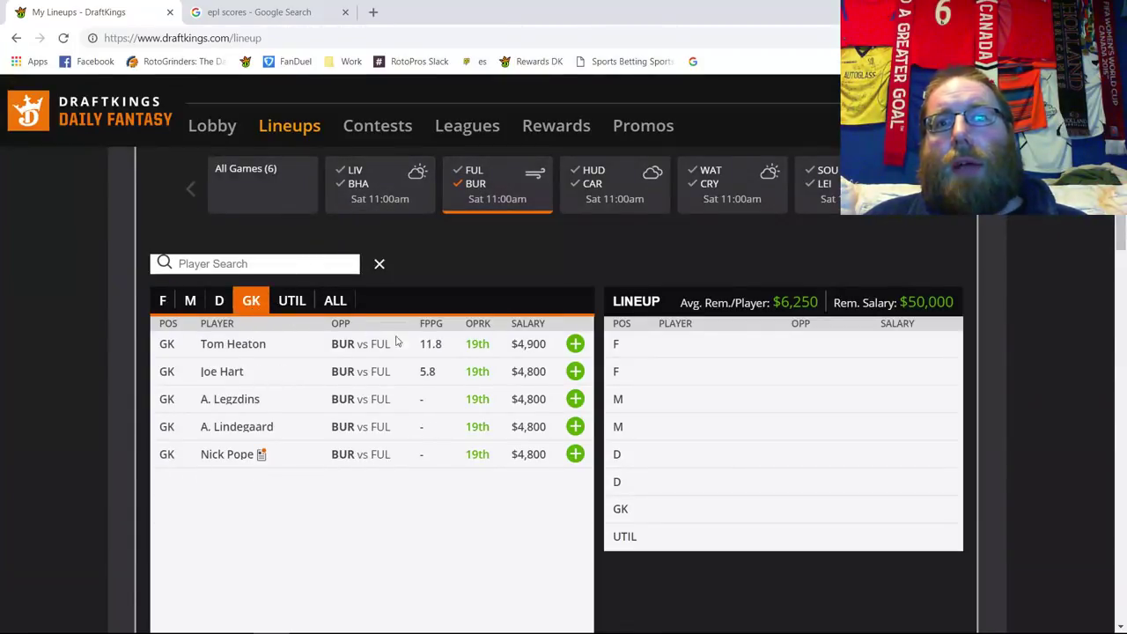
left_click(575, 344)
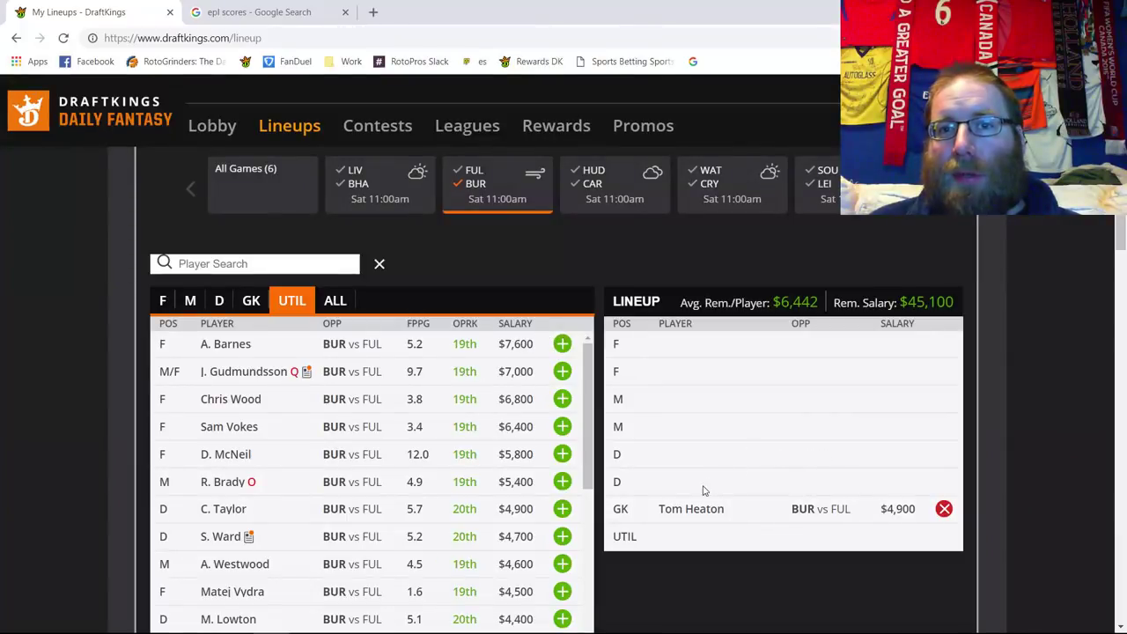
left_click(691, 511)
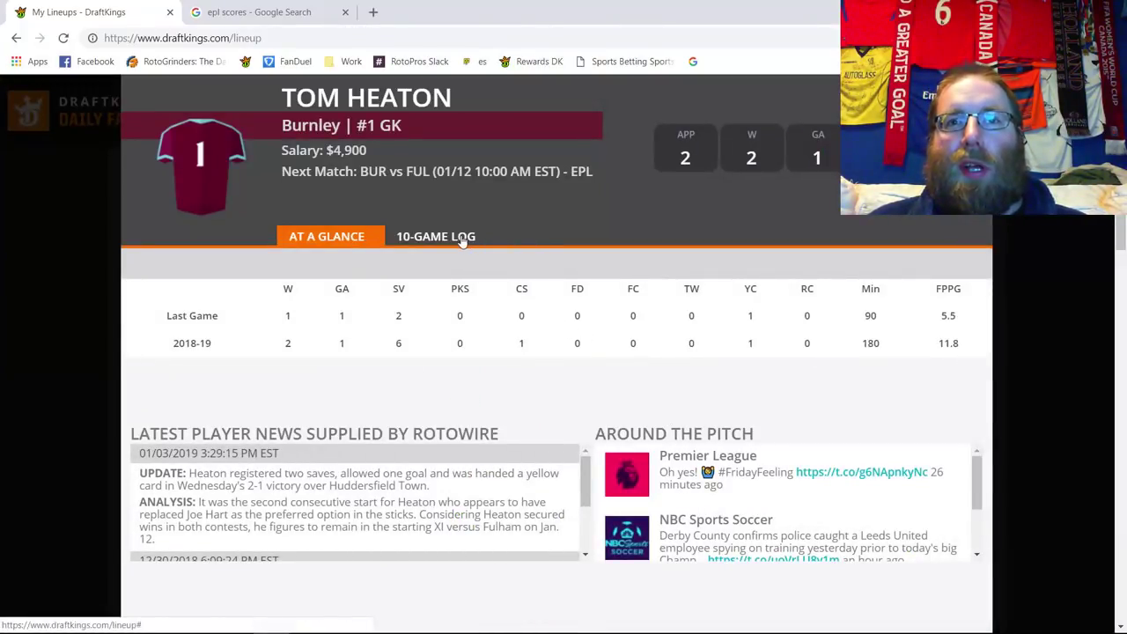
left_click(462, 238)
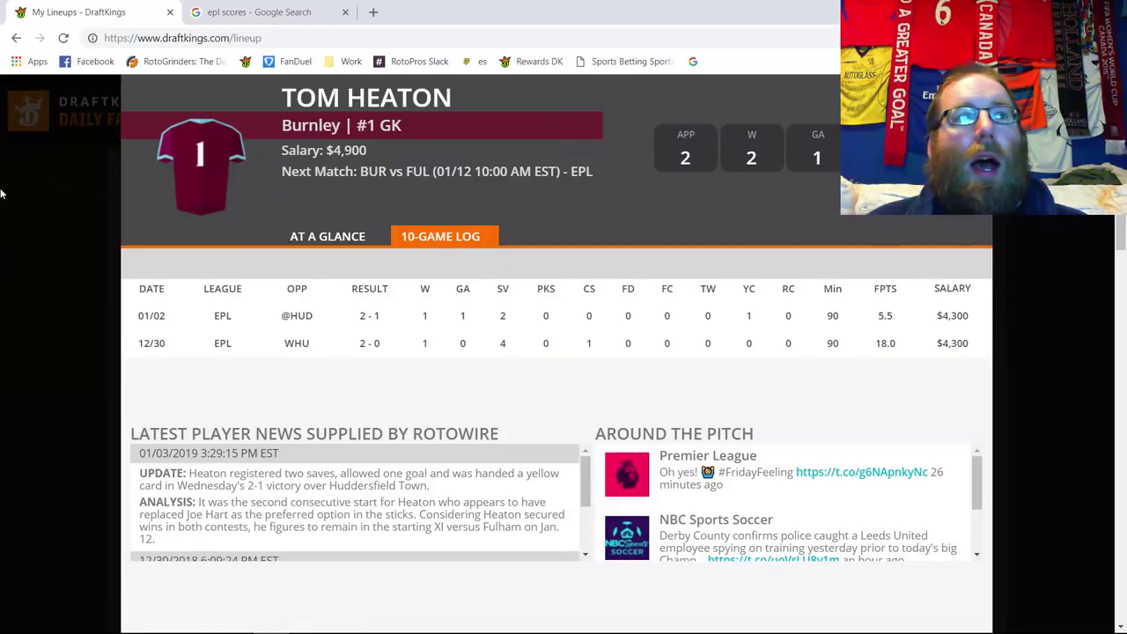
double_click(502, 315)
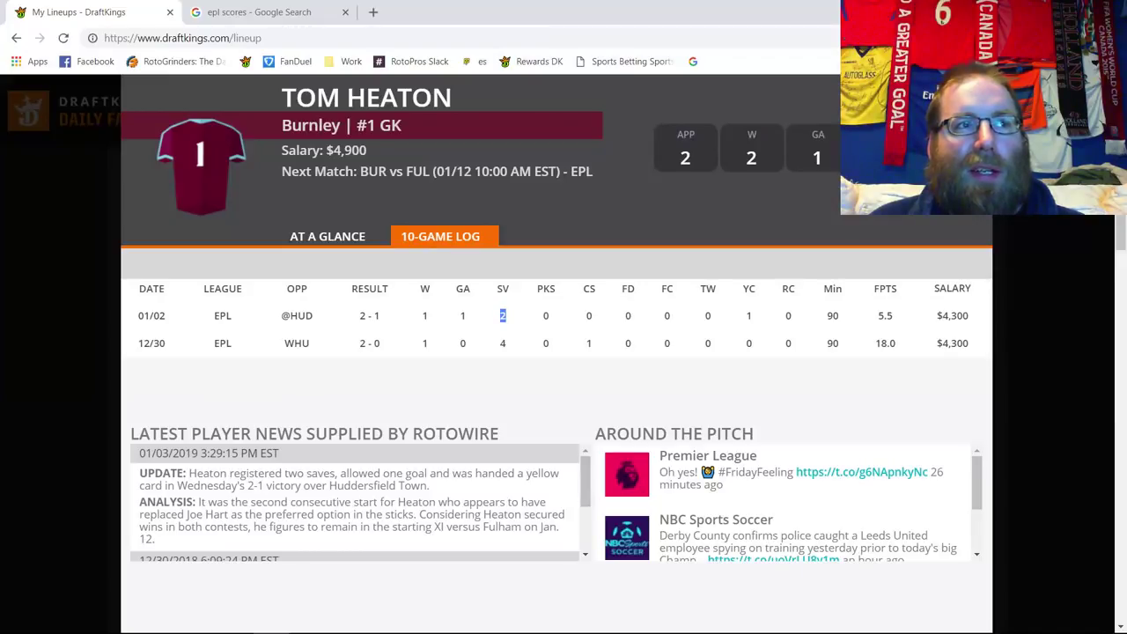
left_click(926, 236)
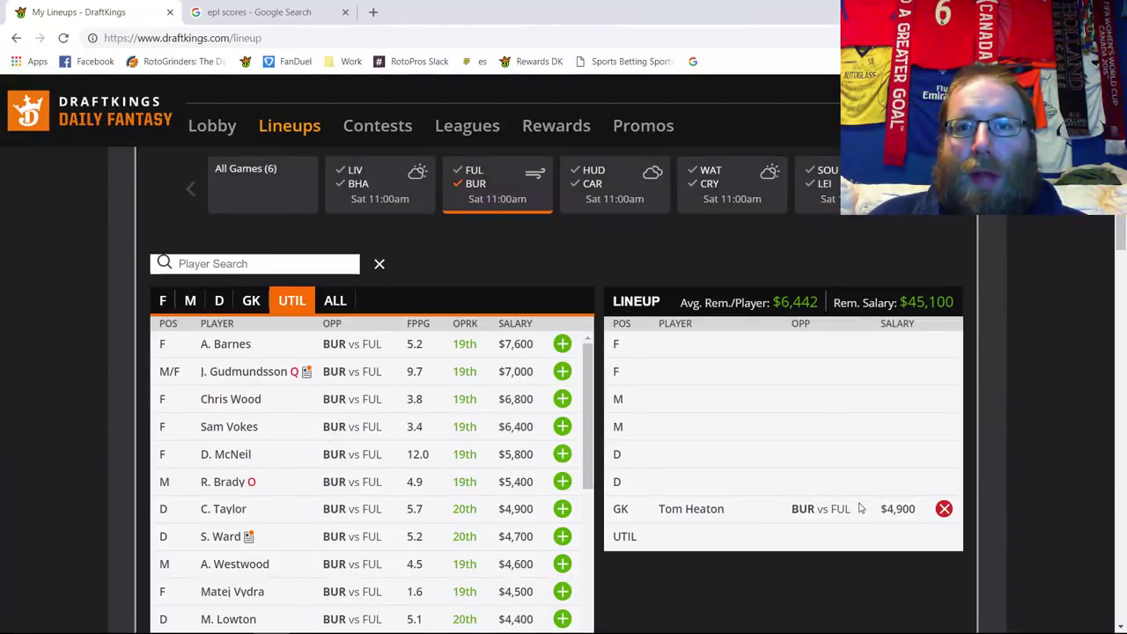
- Remove Tom Heaton from the lineup, recheck Burnley's goalkeepers, and add him back
left_click(943, 510)
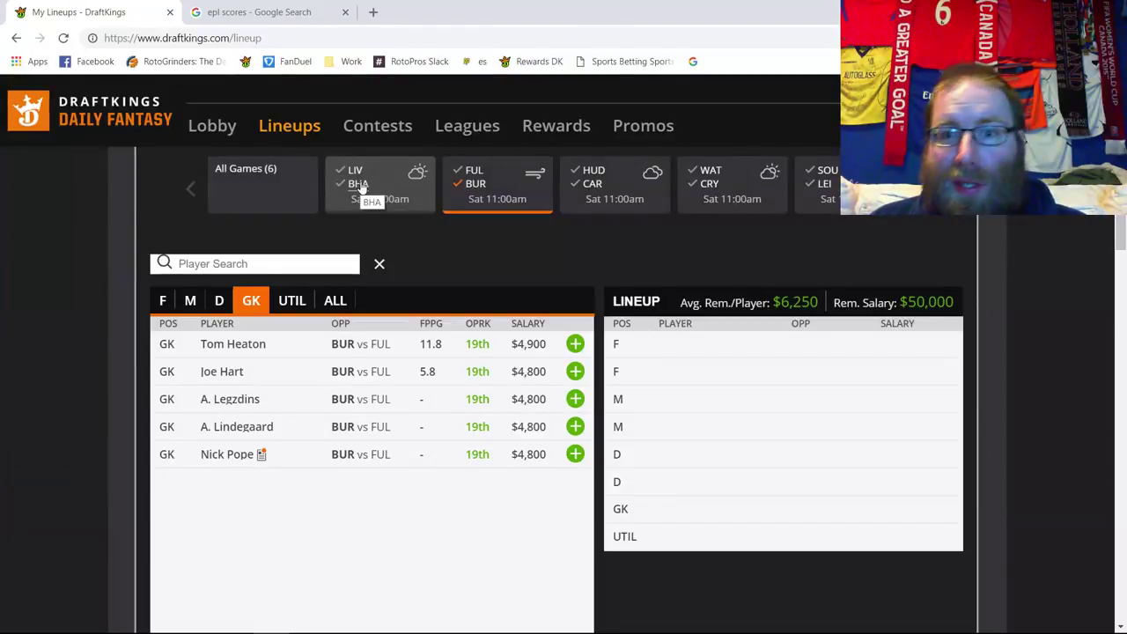
left_click(478, 190)
left_click(478, 190)
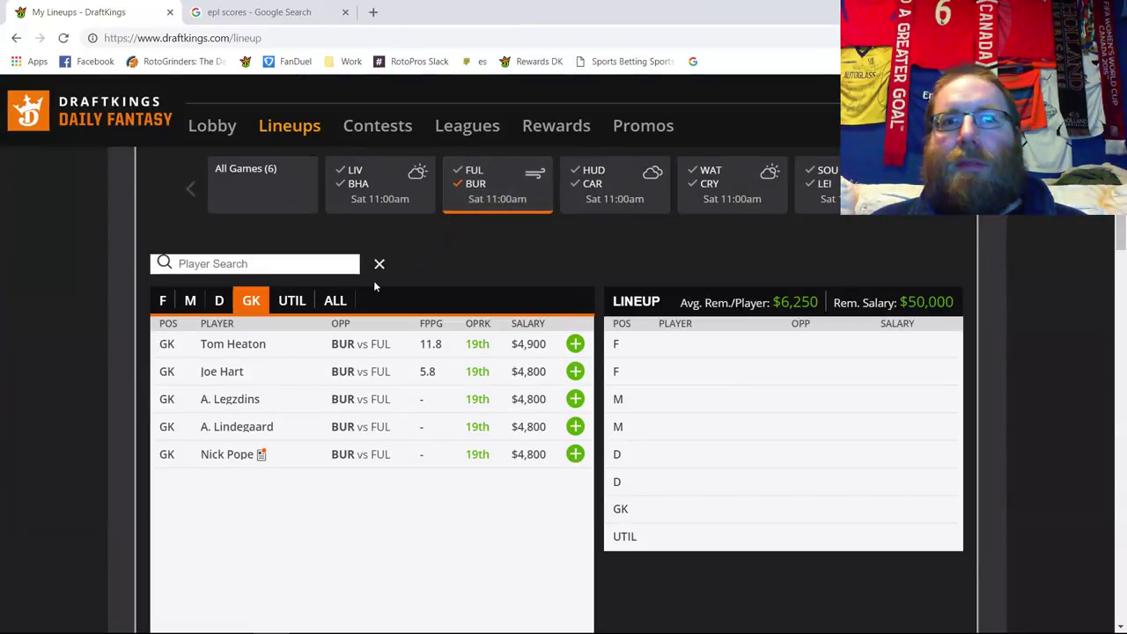
left_click(575, 344)
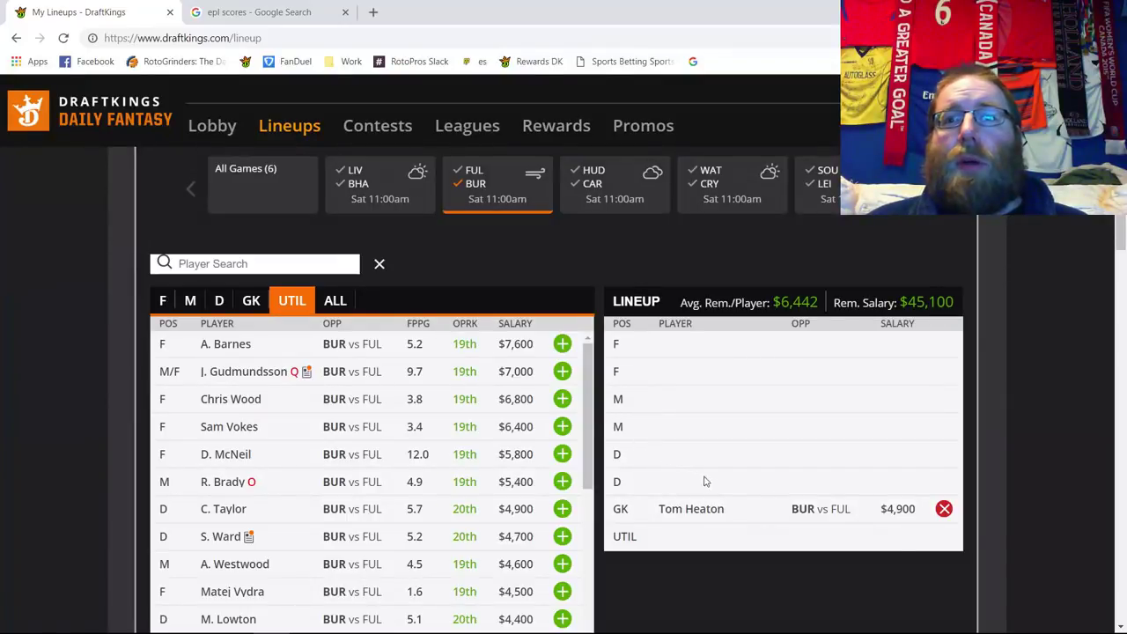
- Review Burnley's midfielders, including J. Gudmundsson's player card and injury news
left_click(189, 300)
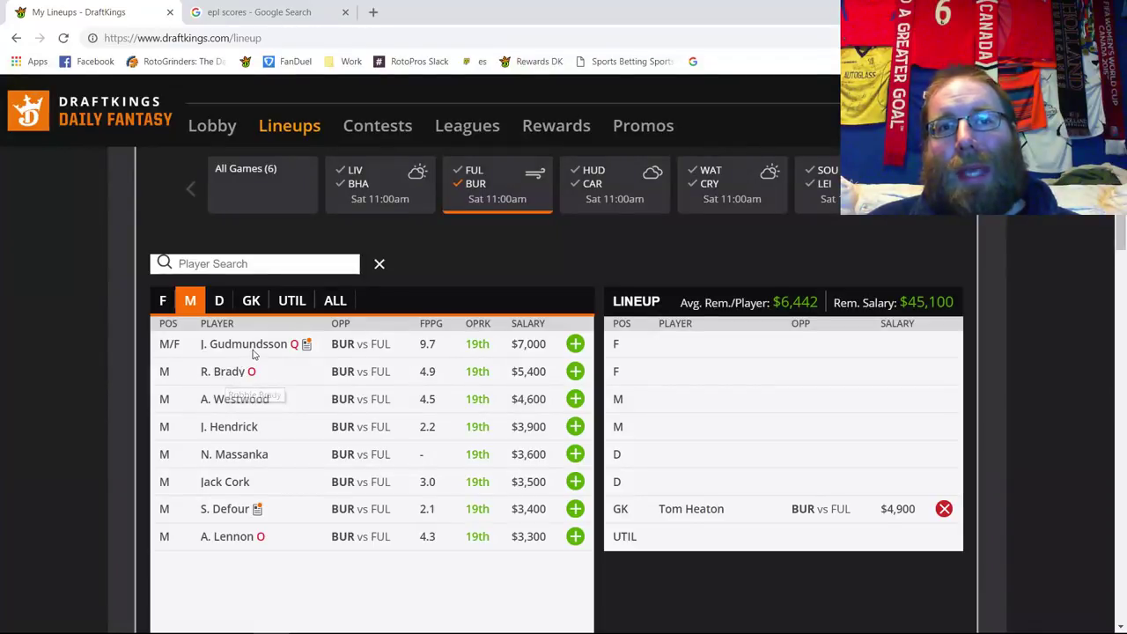
left_click(573, 345)
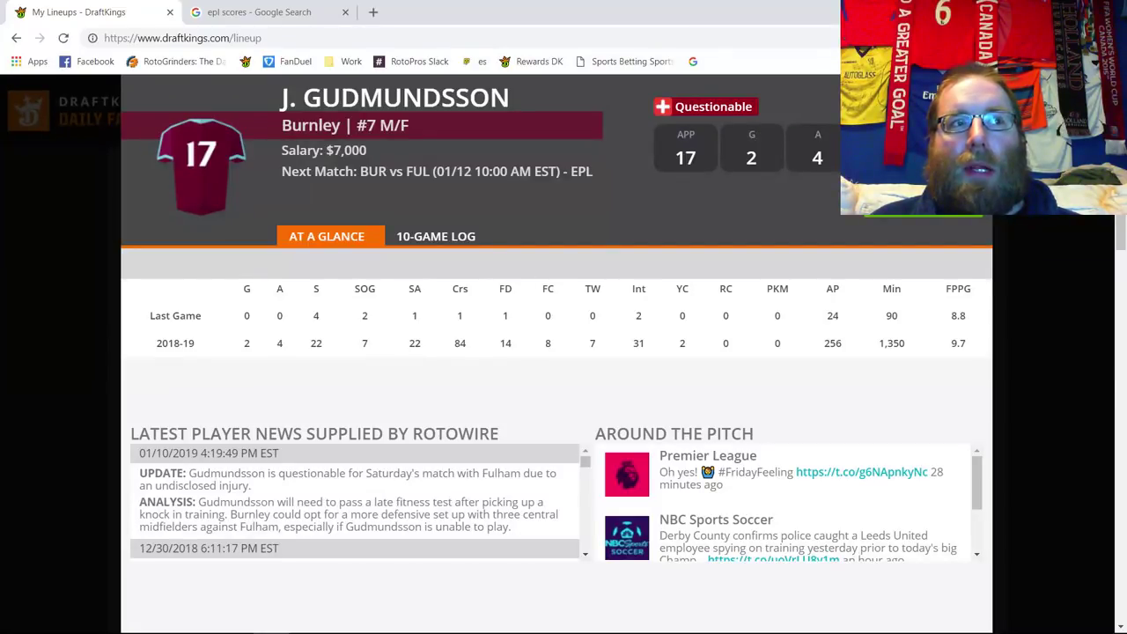
key("Escape")
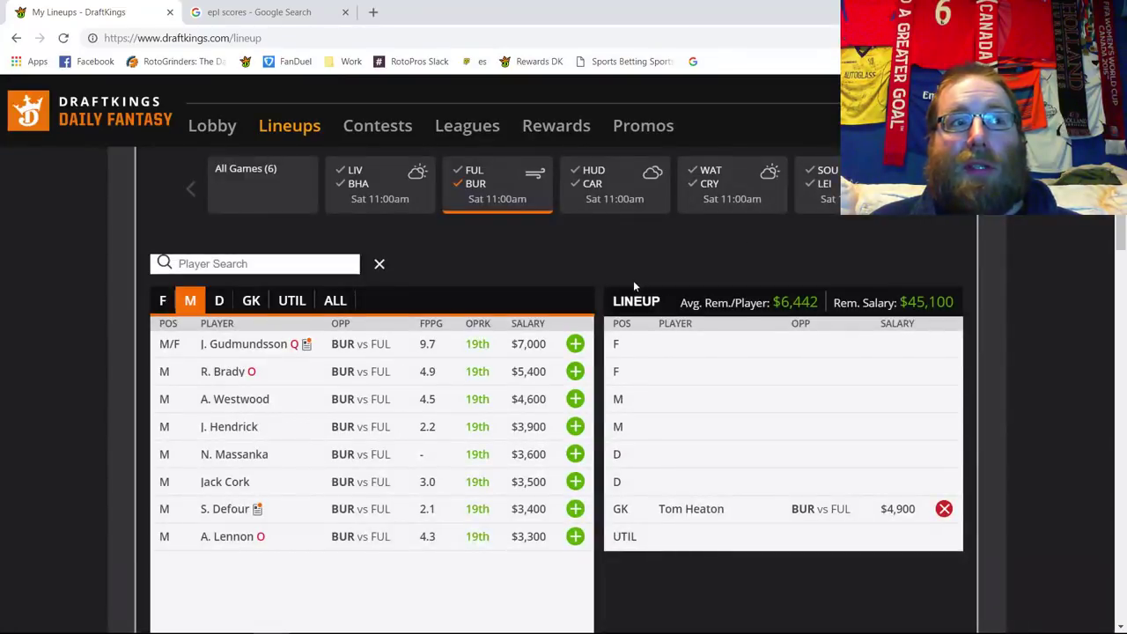
- Review Burnley's forwards, including Dwight McNeil's 10-game log, and compare them with the club's midfielders
left_click(157, 301)
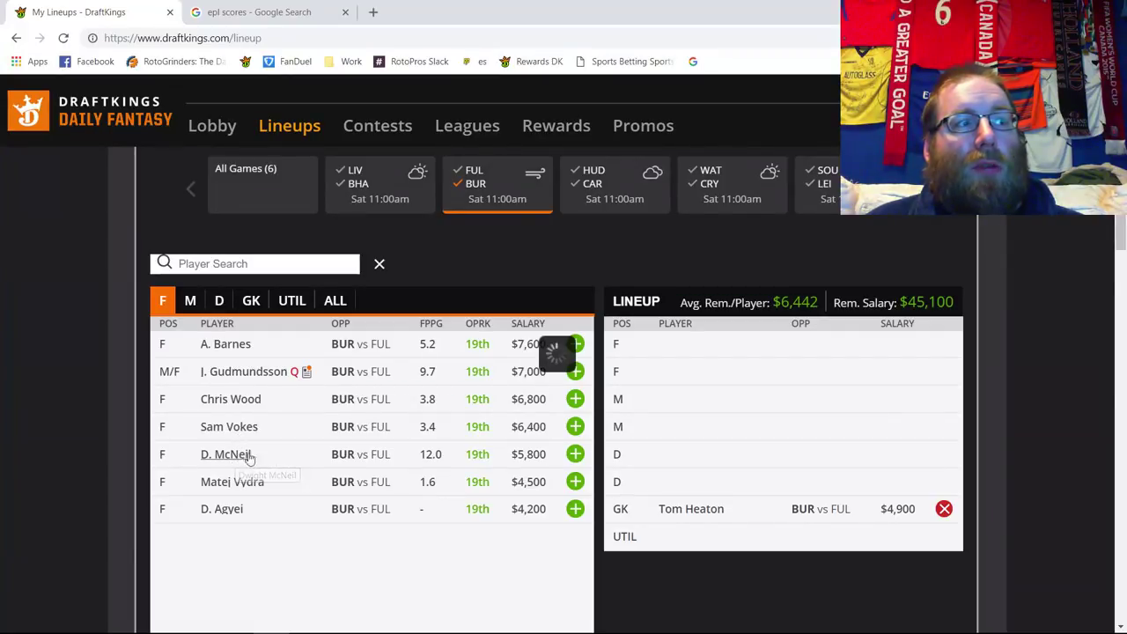
left_click(546, 456)
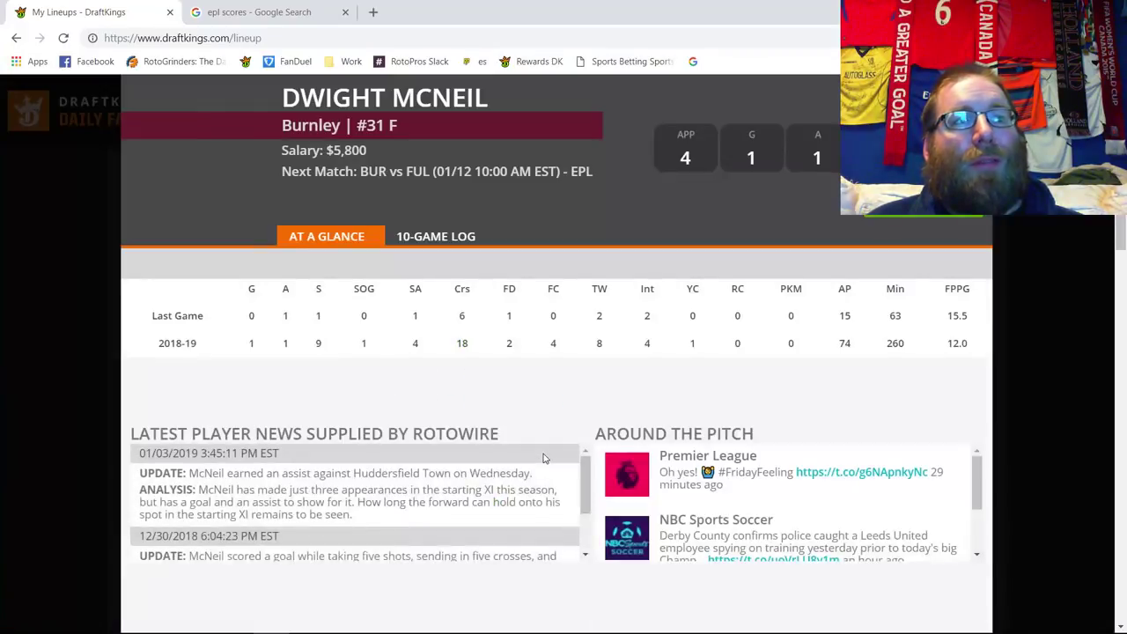
left_click(450, 245)
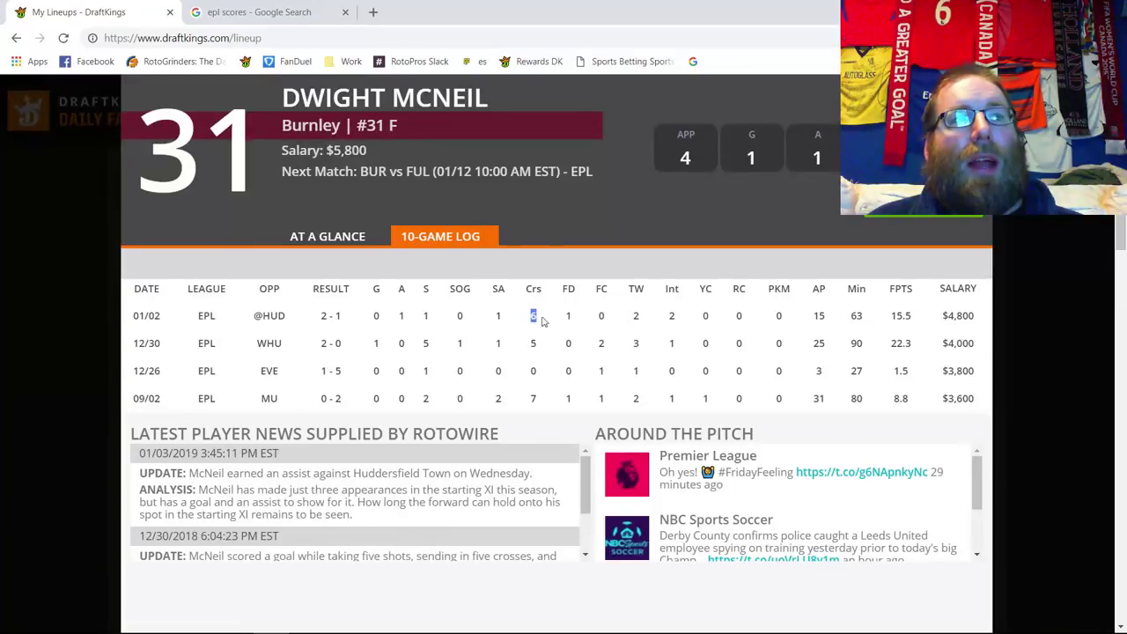
key("Escape")
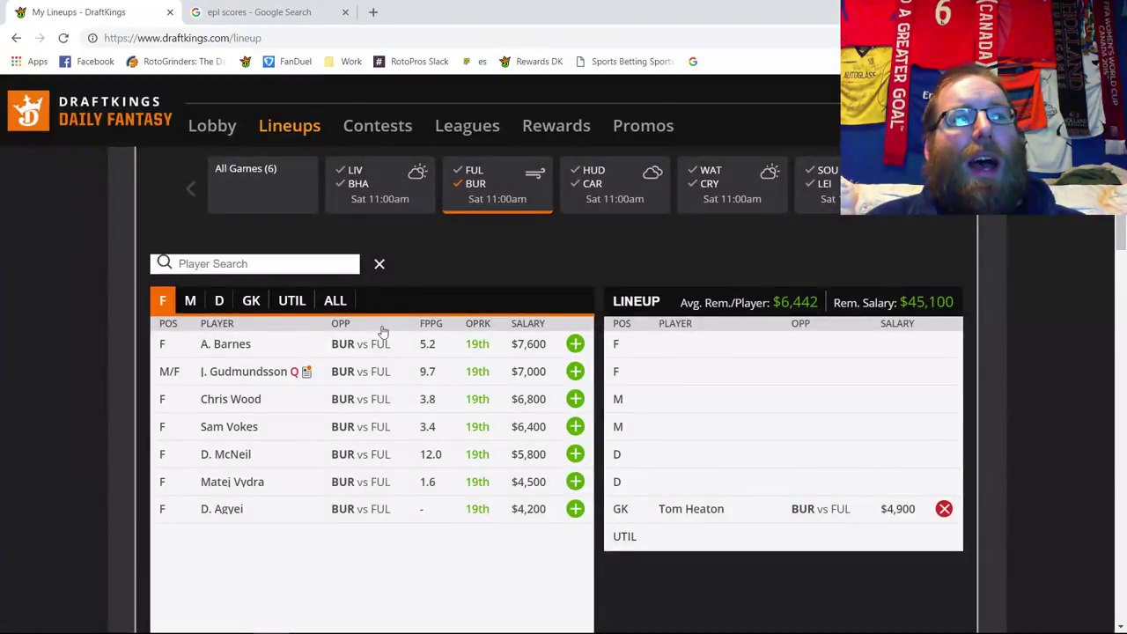
left_click(192, 302)
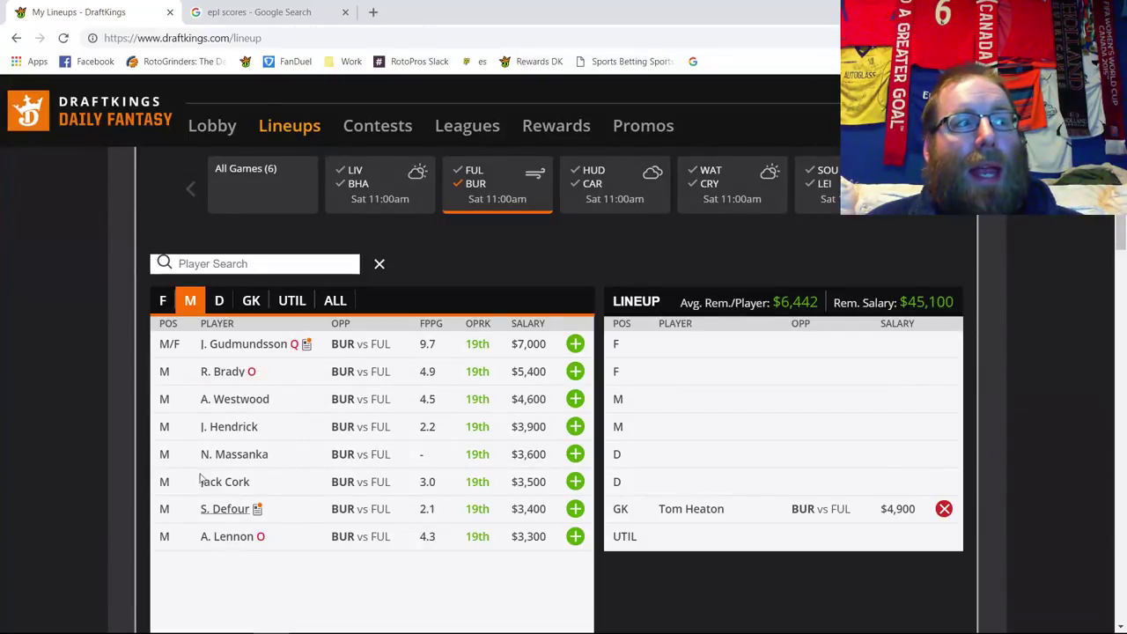
left_click(159, 302)
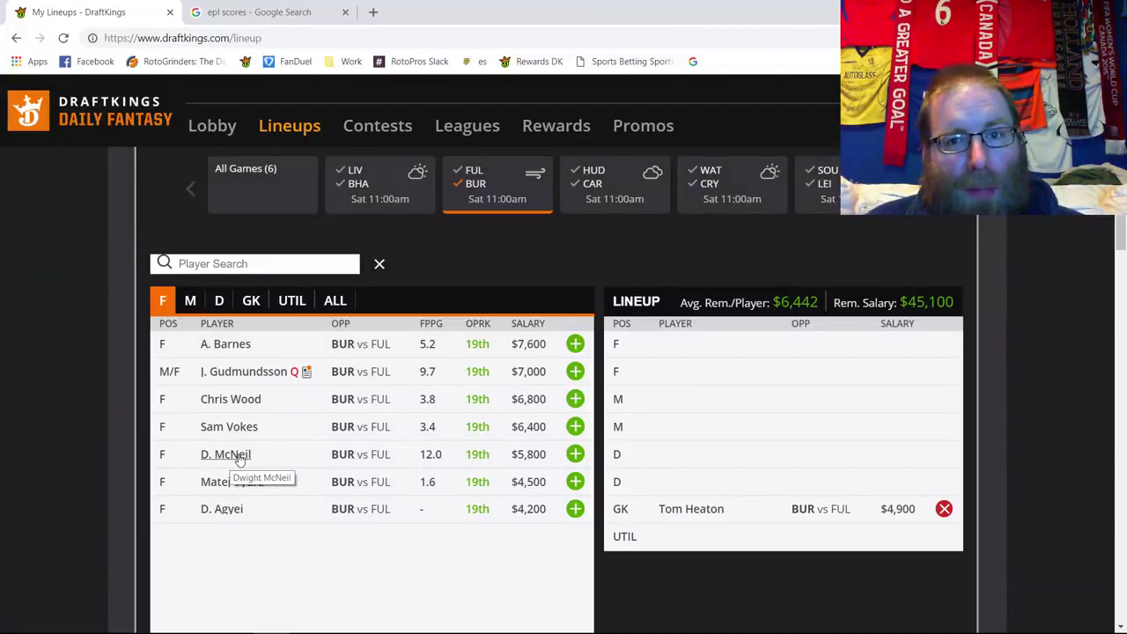
- Replace the Burnley filter with Huddersfield only and review its goalkeepers and defenders, including Jonas Lössl's player card
left_click(477, 192)
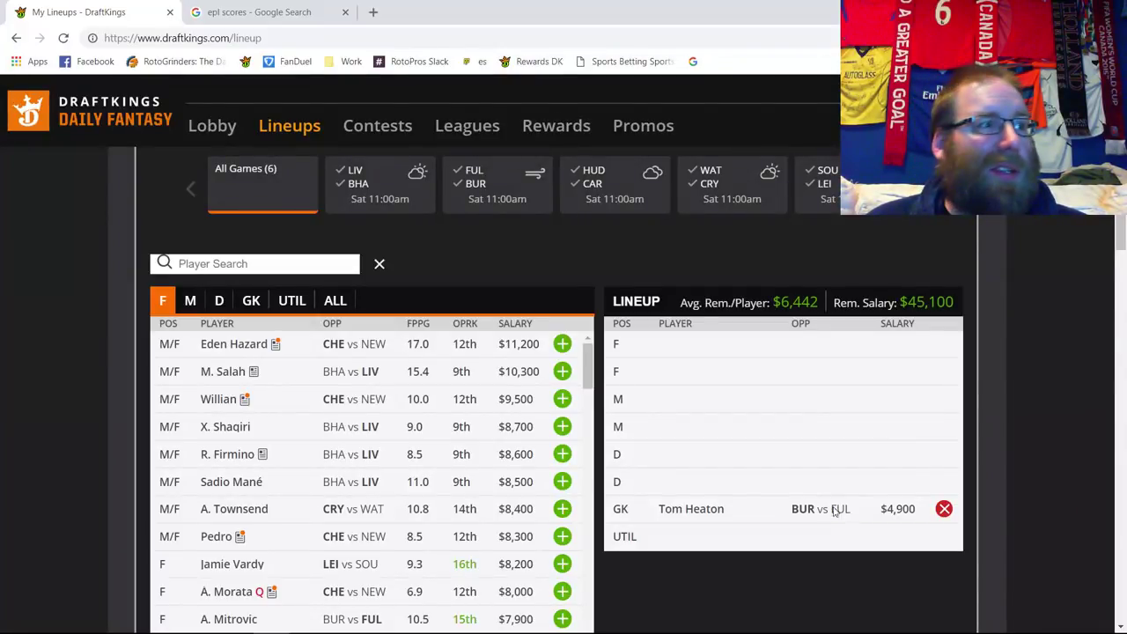
left_click(588, 183)
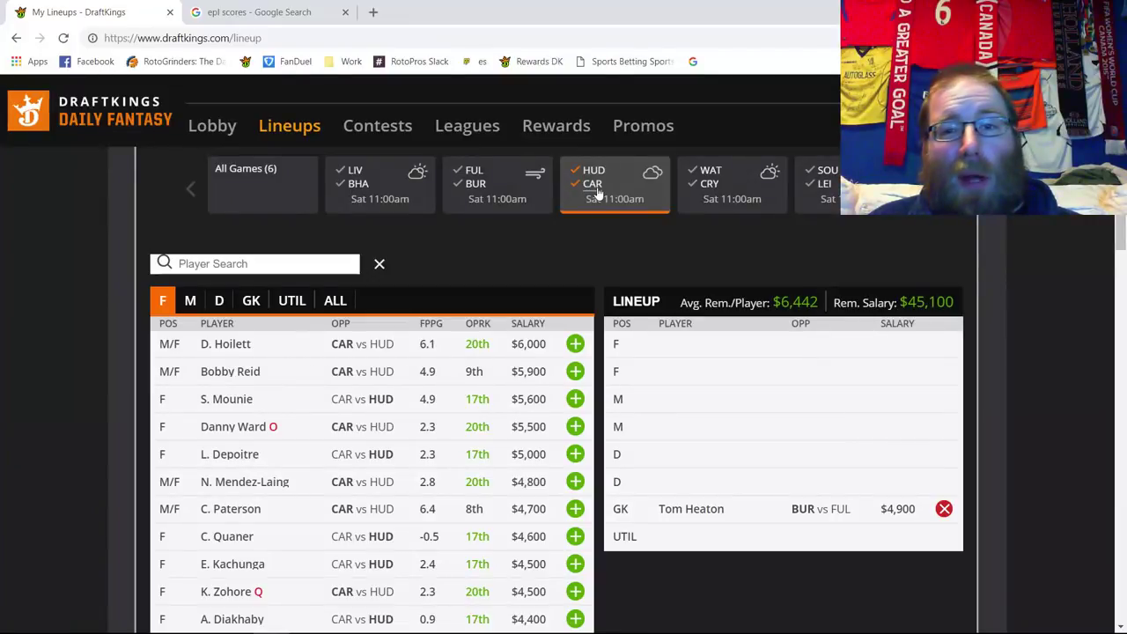
left_click(596, 192)
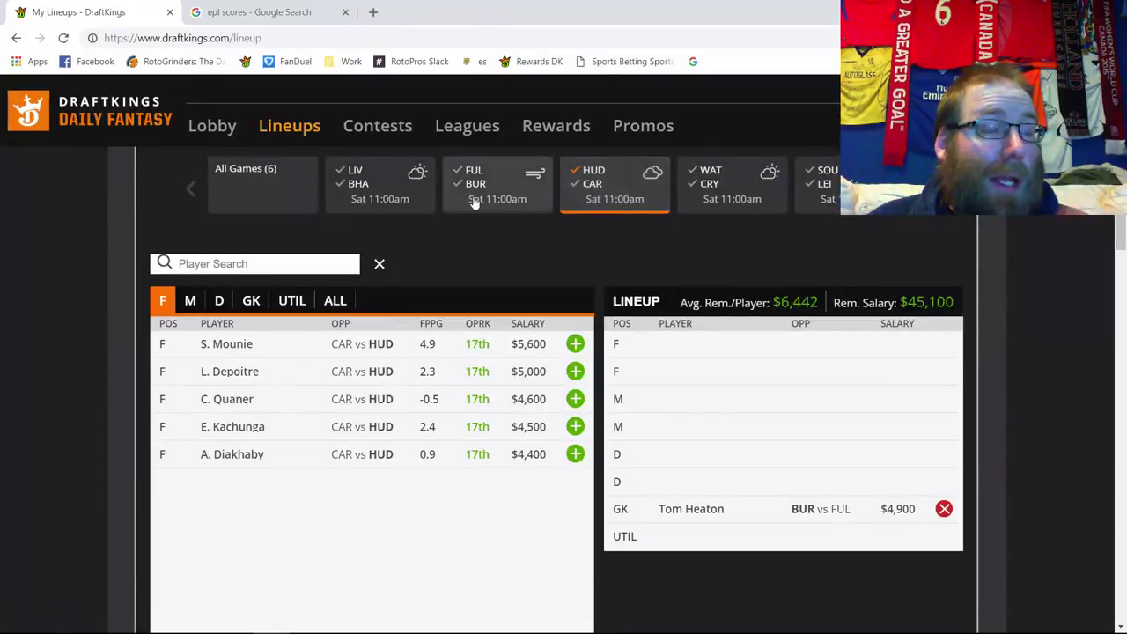
left_click(252, 301)
left_click(228, 353)
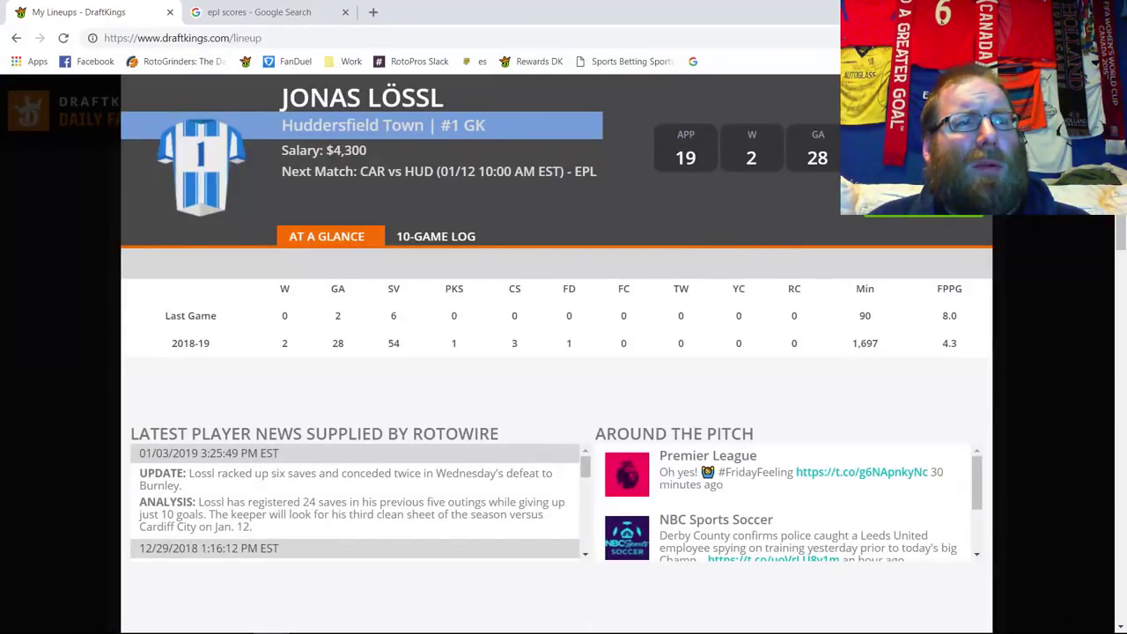
key("Escape")
left_click(220, 300)
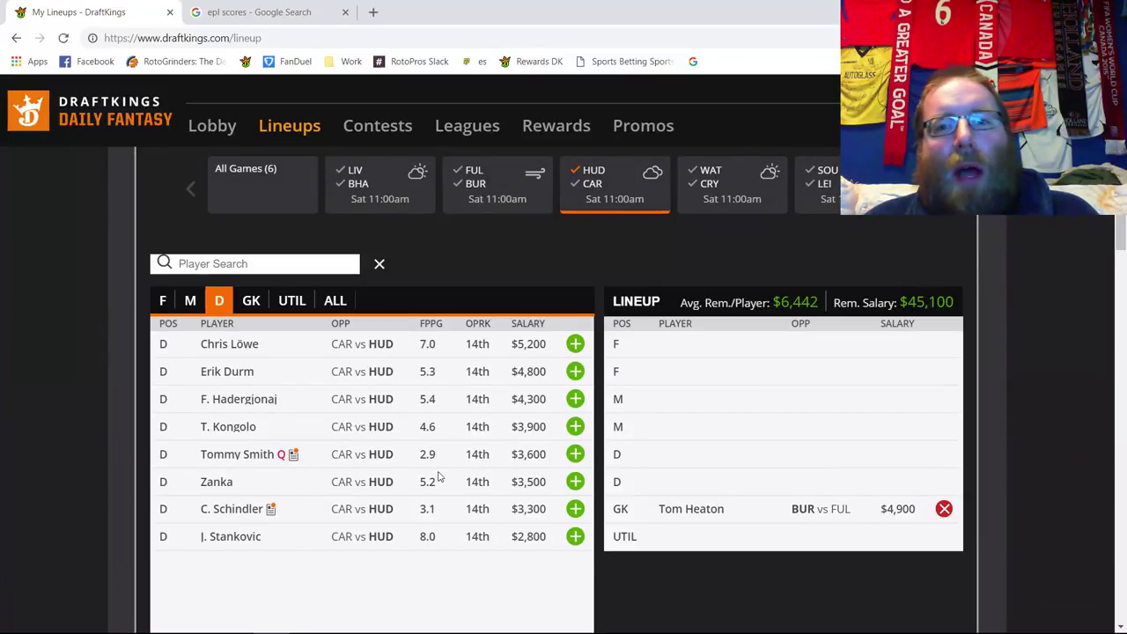
- Check Huddersfield midfielder Philip Billing's 10-game log and add him to the lineup
left_click(189, 300)
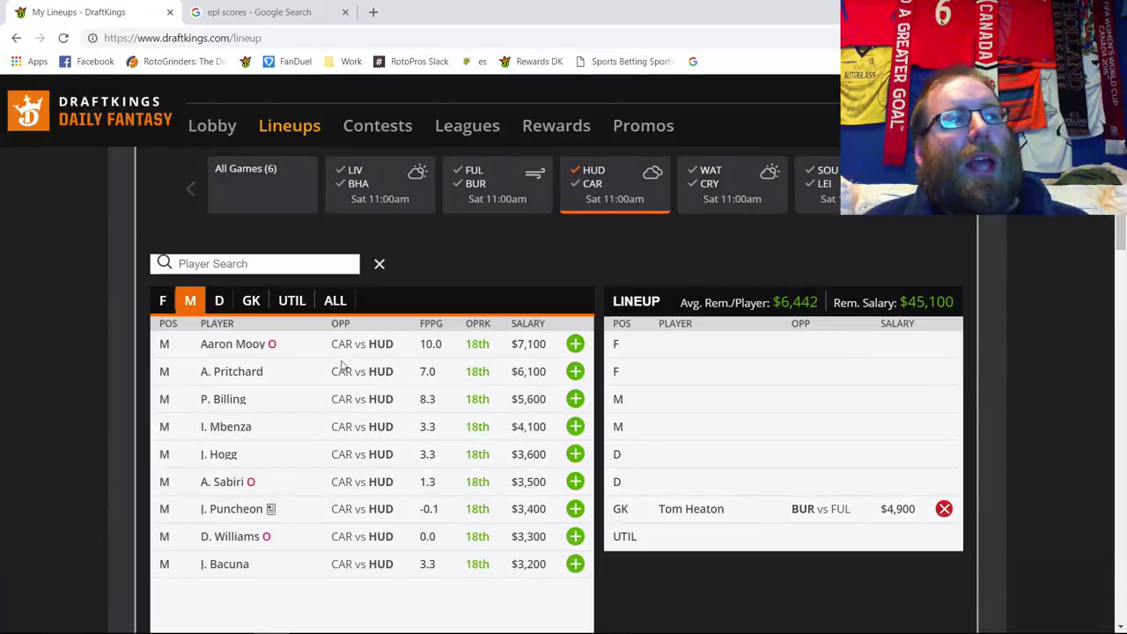
left_click(223, 401)
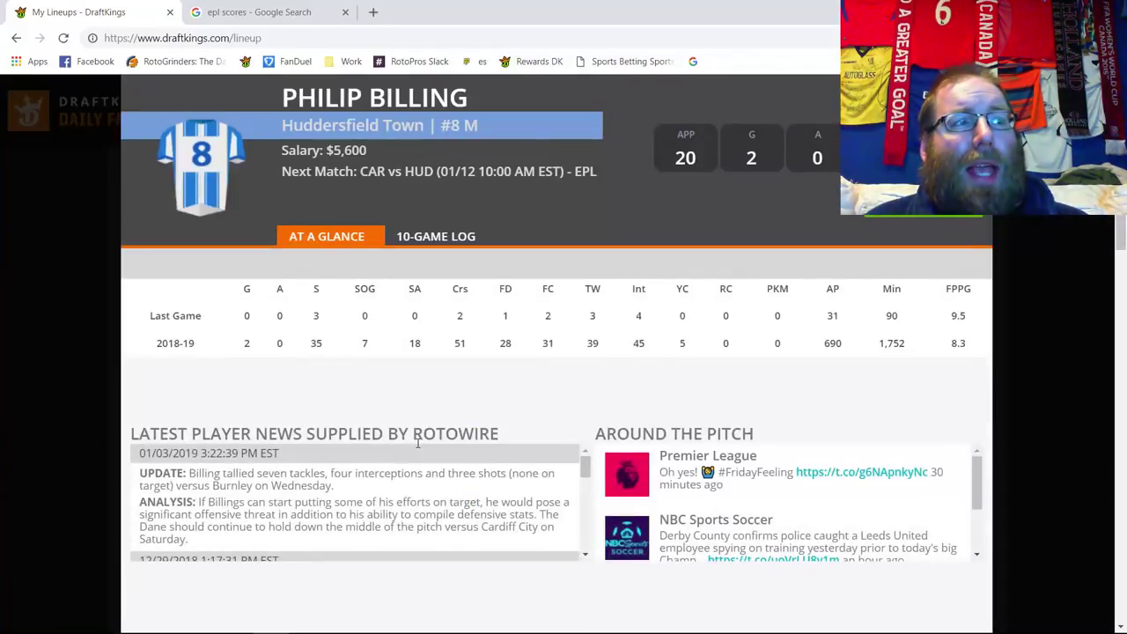
left_click(464, 238)
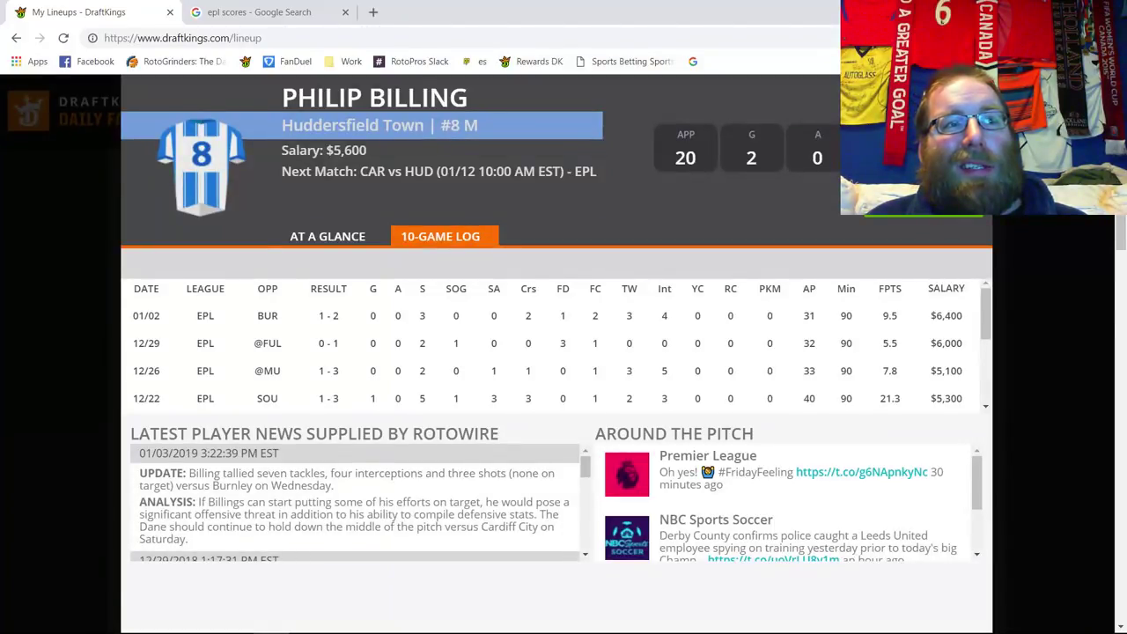
left_click(973, 88)
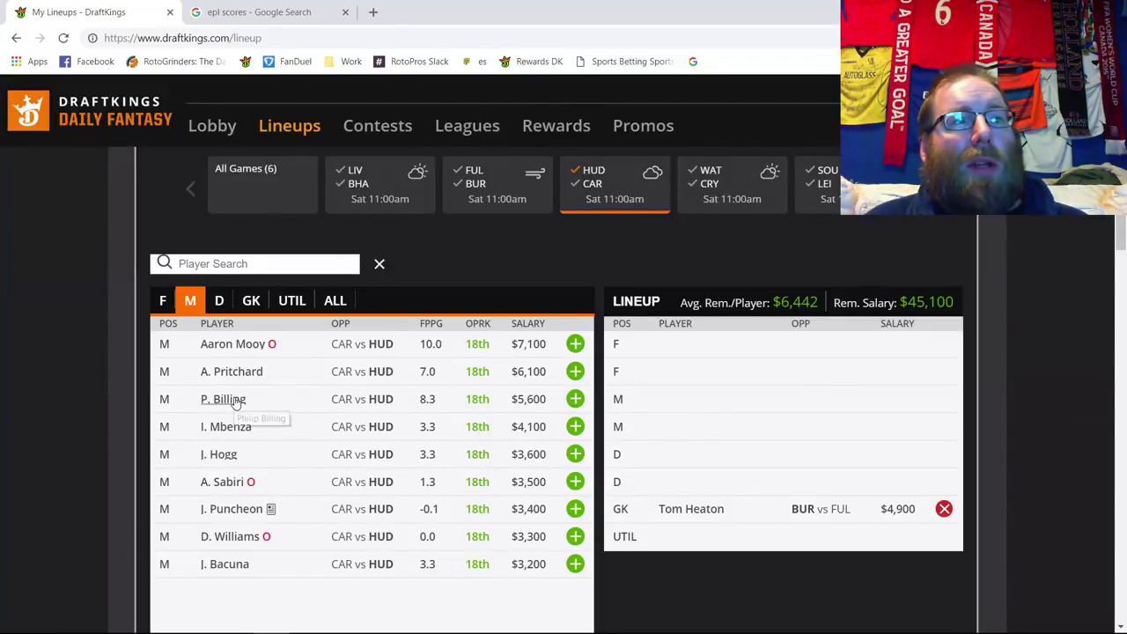
left_click(572, 403)
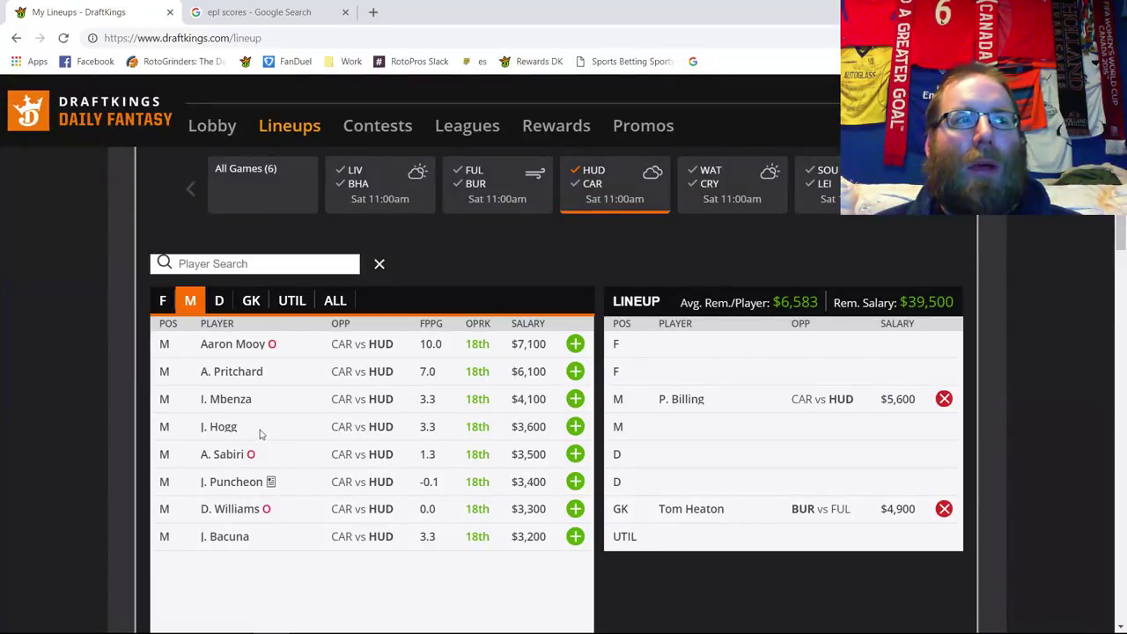
- Recheck Huddersfield's goalkeepers and midfielders, and switch the filter to Cardiff only
left_click(238, 304)
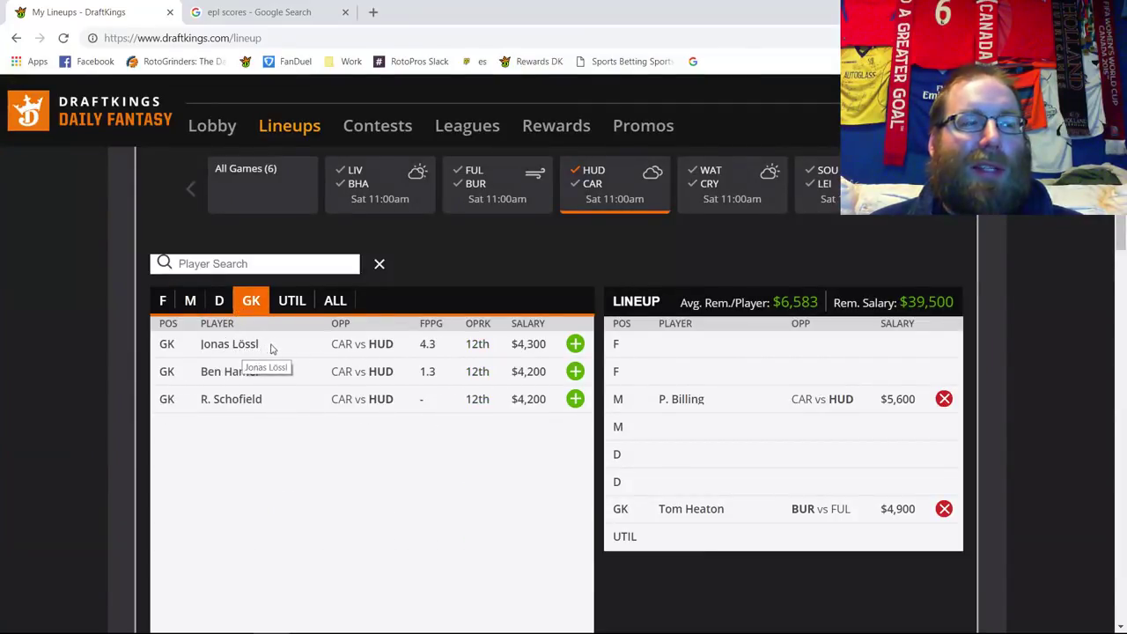
left_click(192, 306)
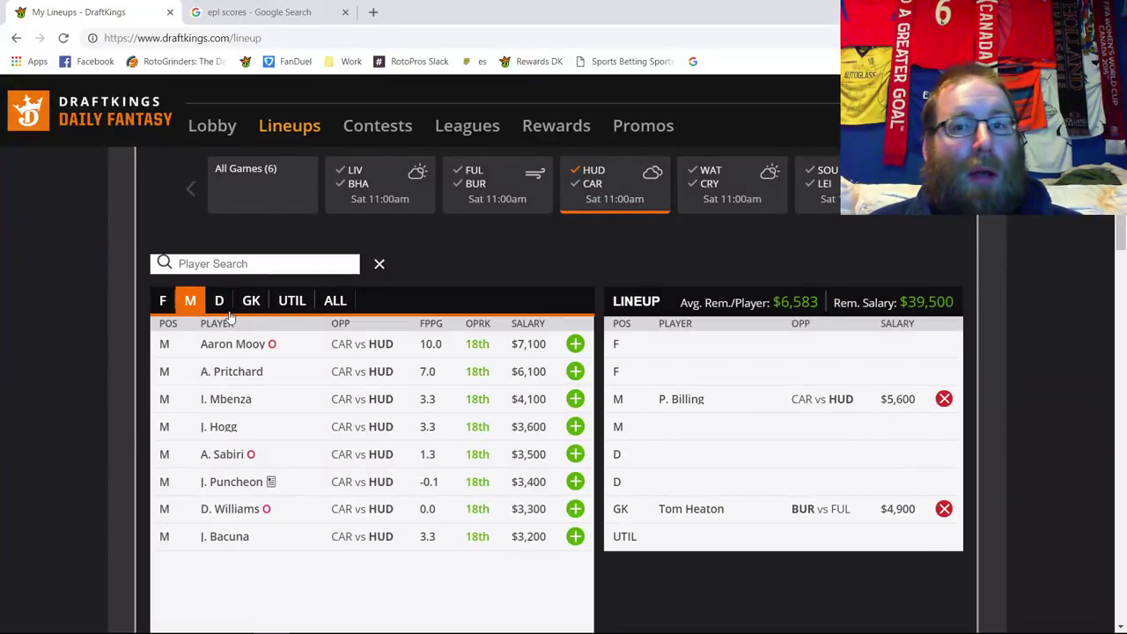
left_click(585, 183)
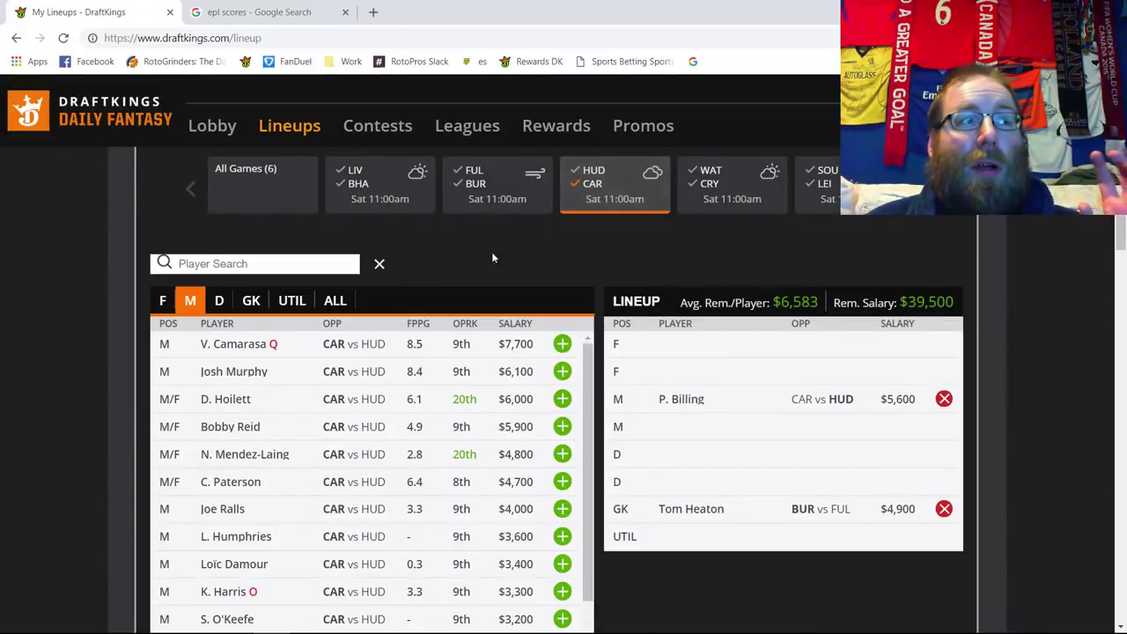
- Review Cardiff's goalkeepers and midfielders, and add midfielder Joe Ralls to the lineup
left_click(264, 300)
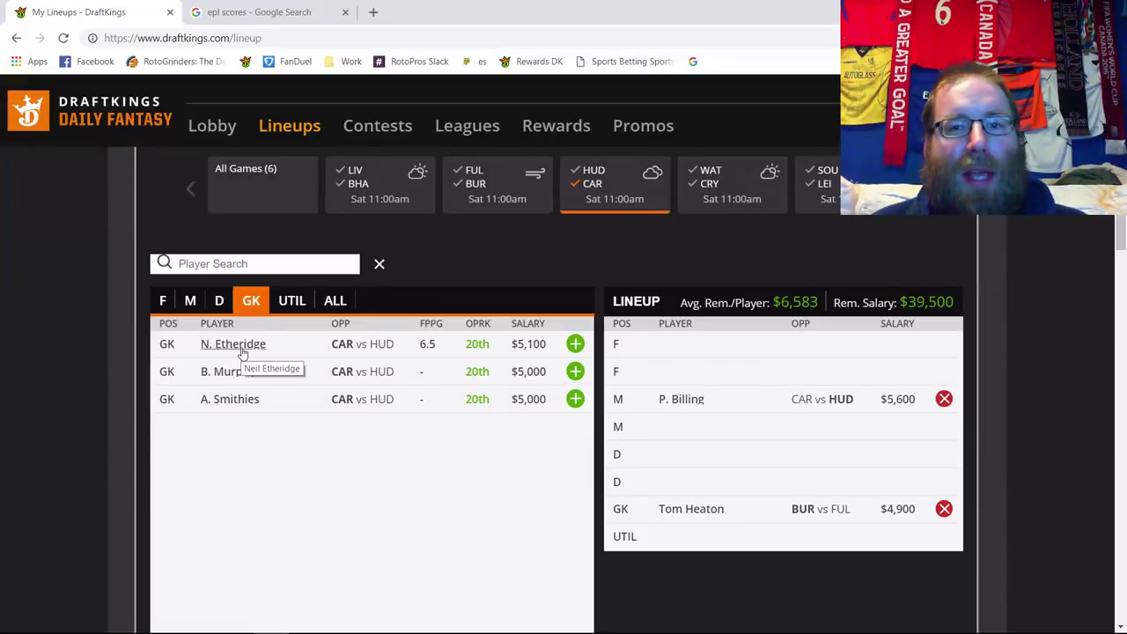
left_click(191, 300)
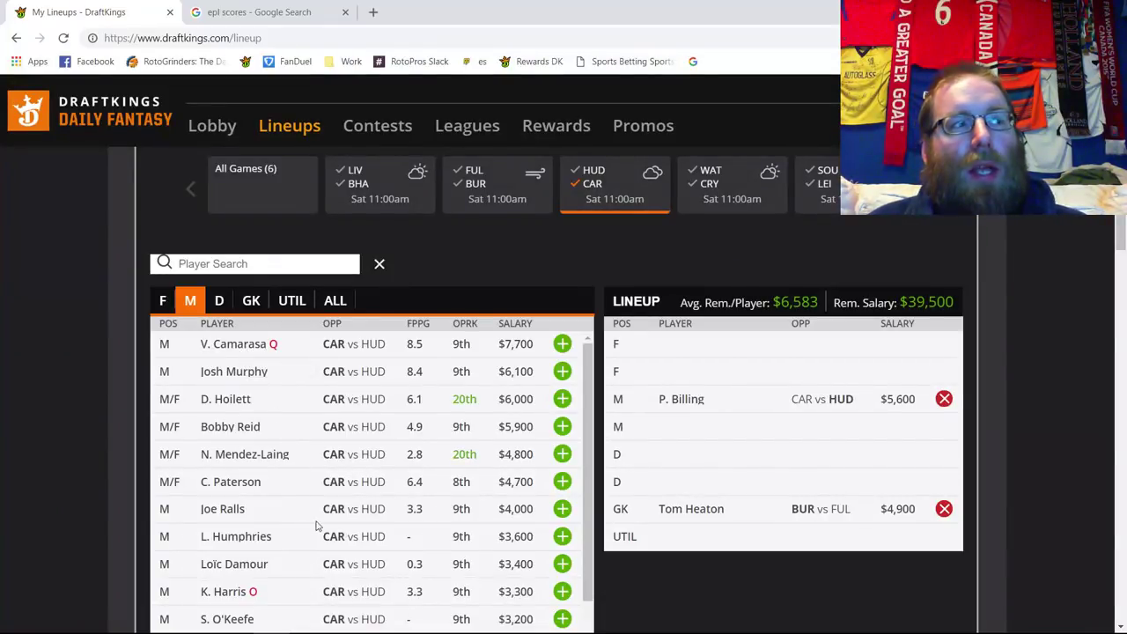
left_click(562, 508)
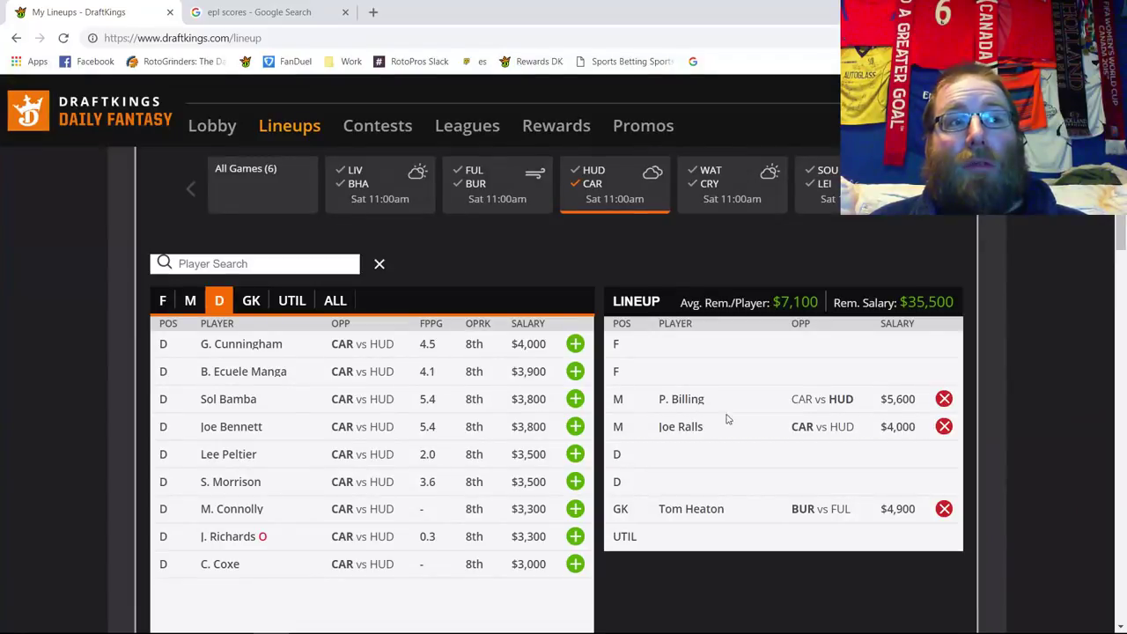
- Remove Philip Billing from the lineup and recheck Cardiff's goalkeepers and defenders
left_click(943, 398)
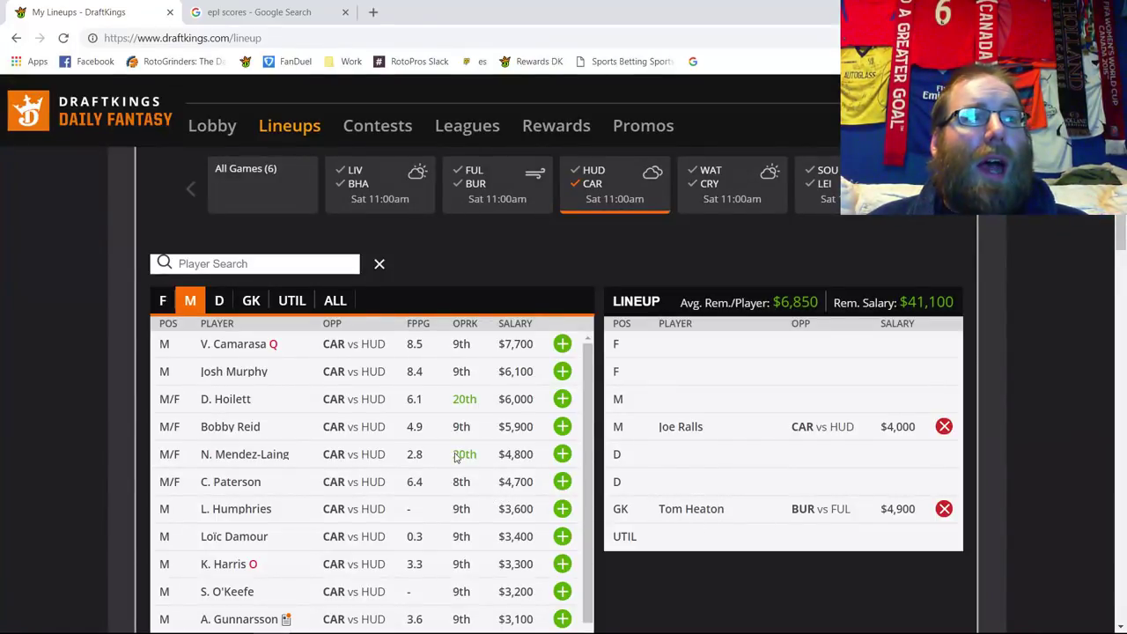
left_click(220, 301)
left_click(251, 301)
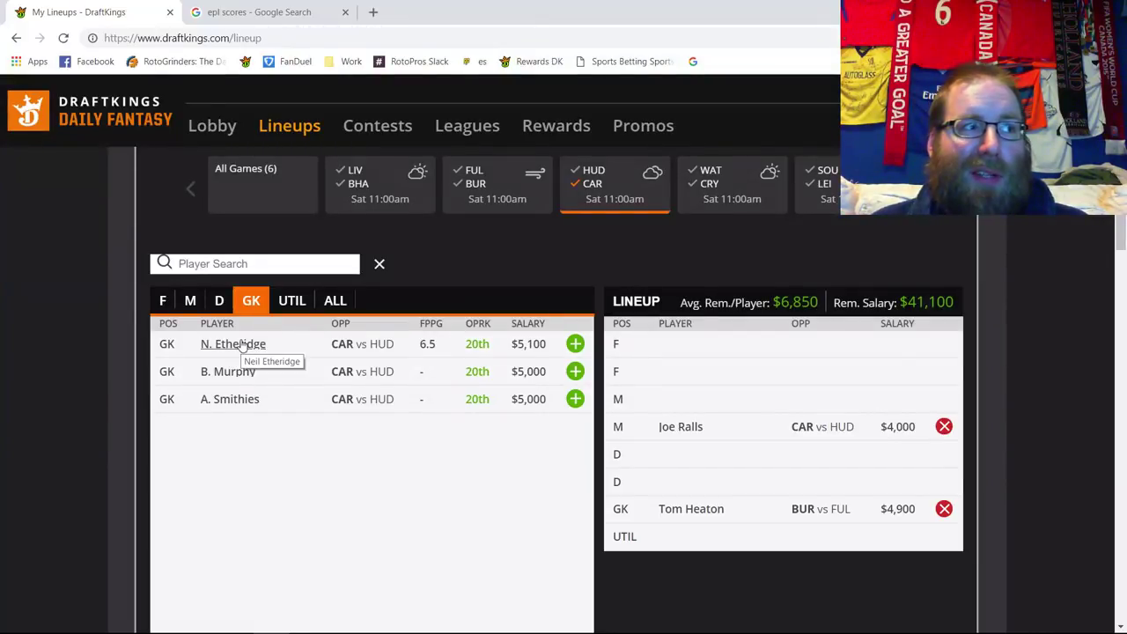
left_click(219, 302)
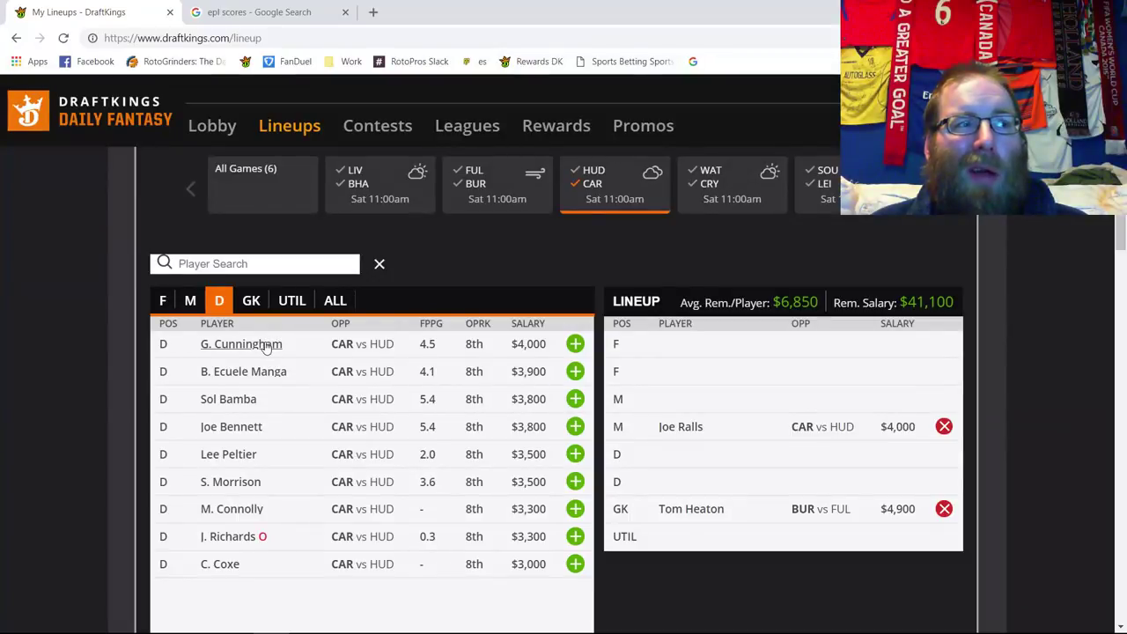
- Try defender G. Cunningham in the lineup, remove him again, and add Cardiff midfielder C. Paterson
left_click(575, 343)
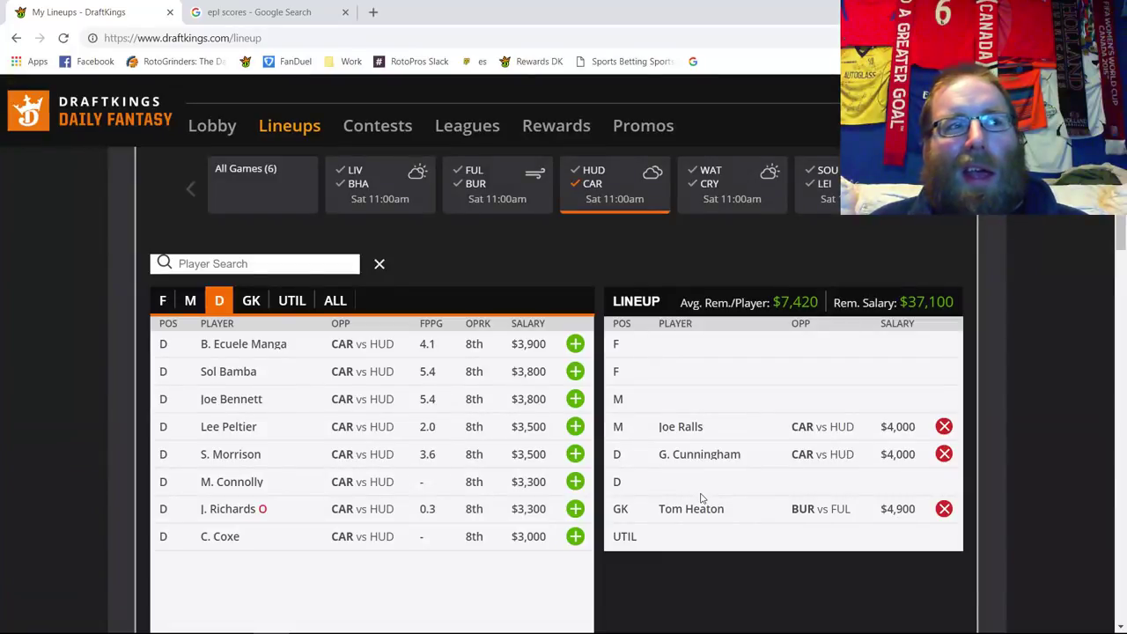
left_click(943, 453)
left_click(190, 300)
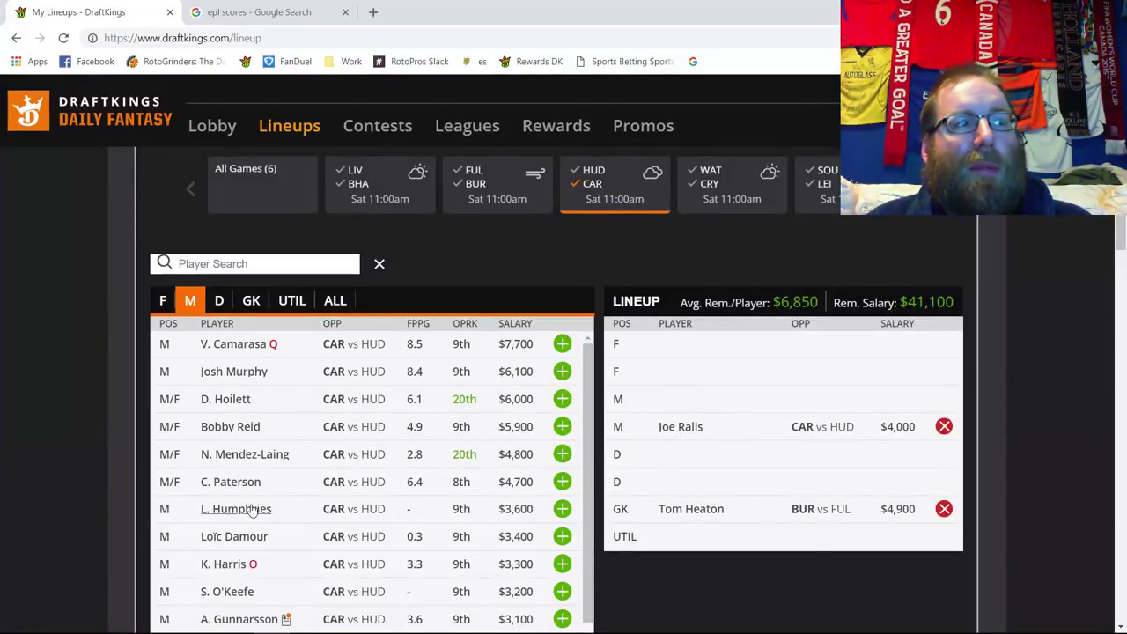
left_click(562, 481)
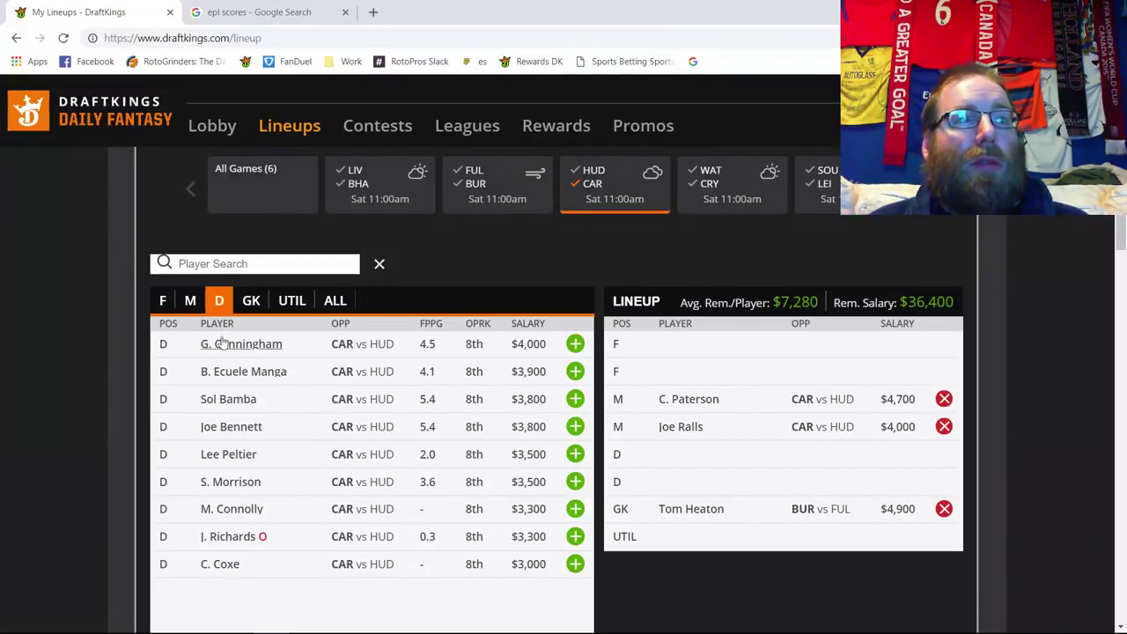
- Examine Cardiff midfielder Josh Murphy's season stats and 10-game log
left_click(192, 300)
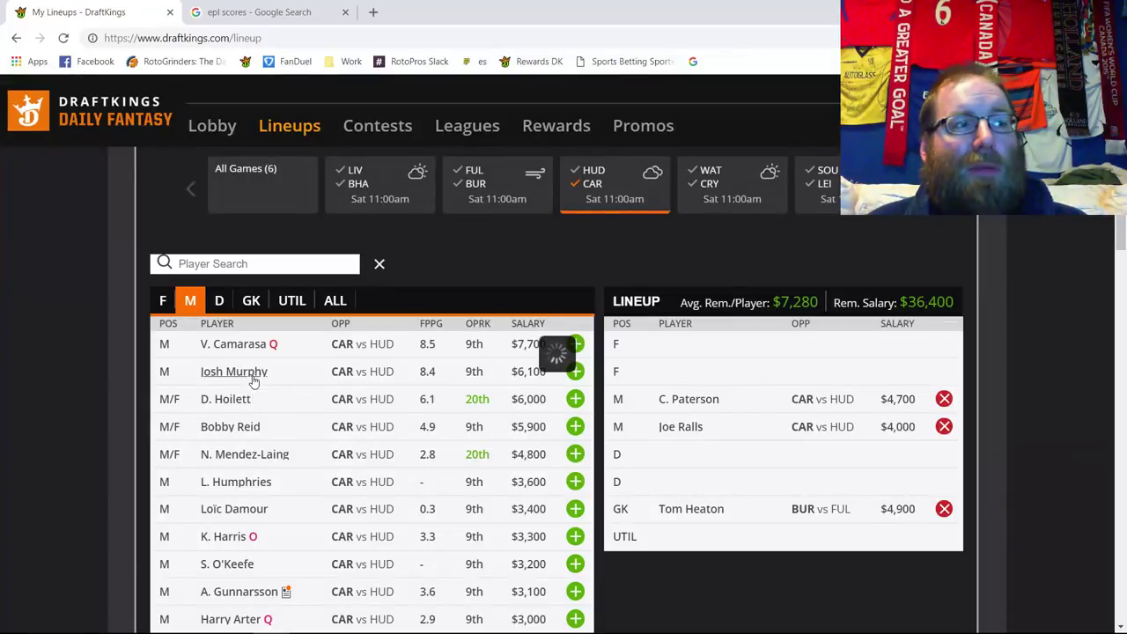
left_click(254, 377)
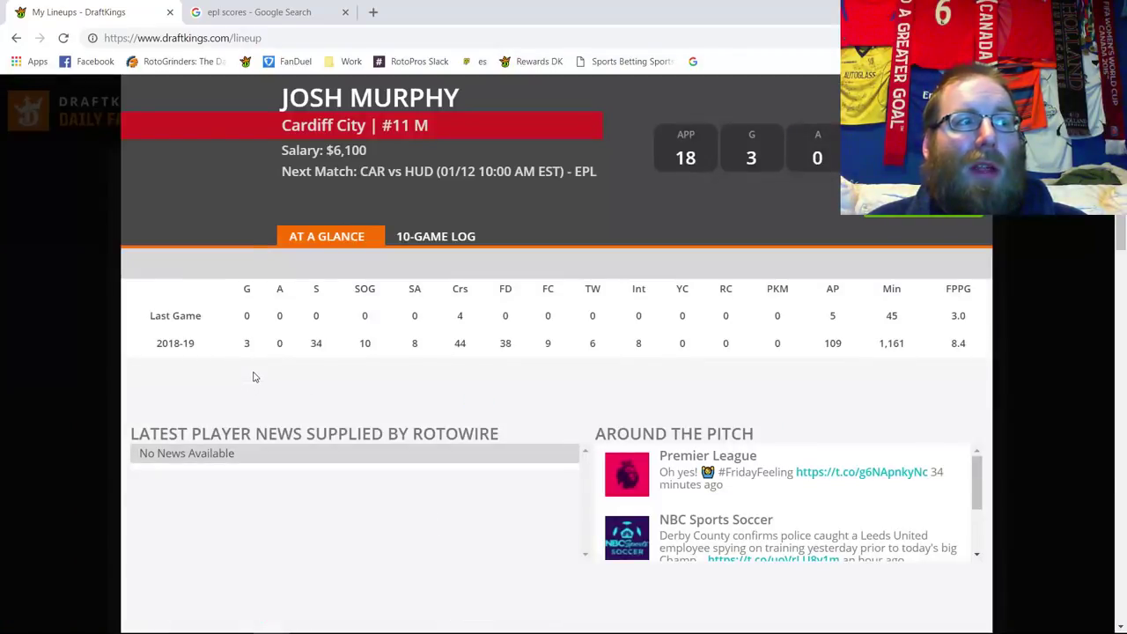
left_click(458, 242)
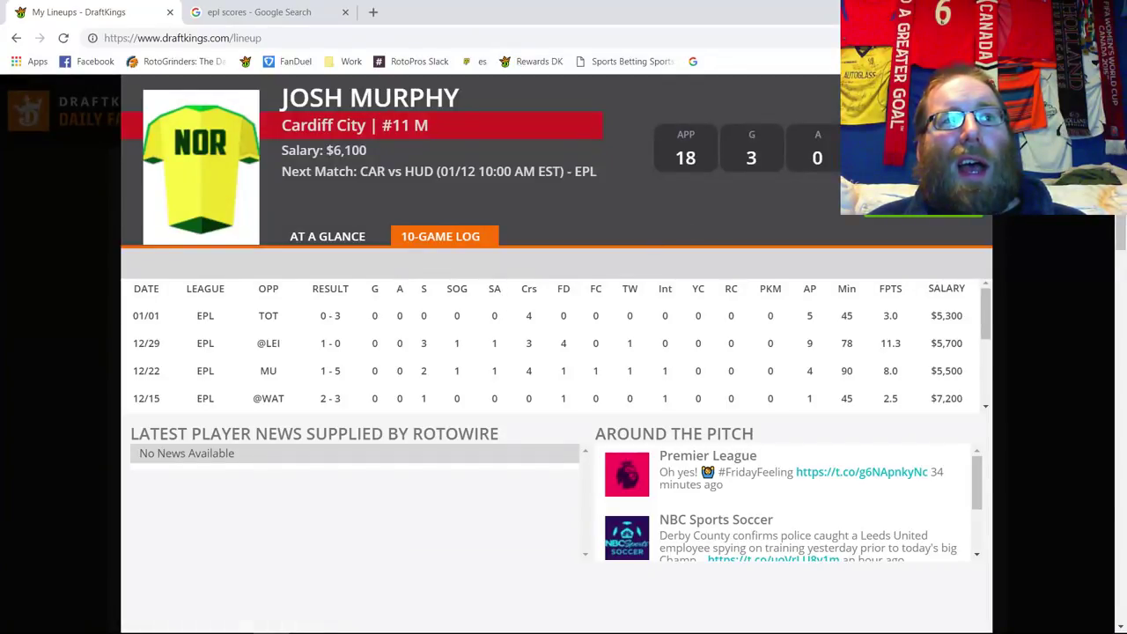
left_click(978, 88)
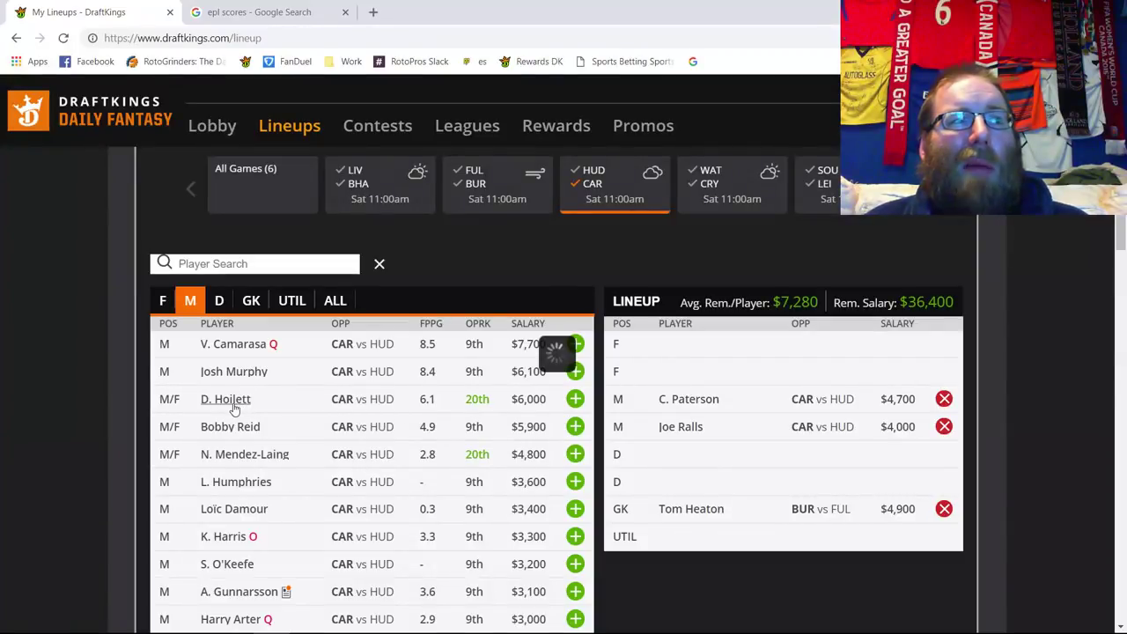
- Examine D. Hoilett's player card and 10-game log, and review Cardiff's forwards
left_click(414, 396)
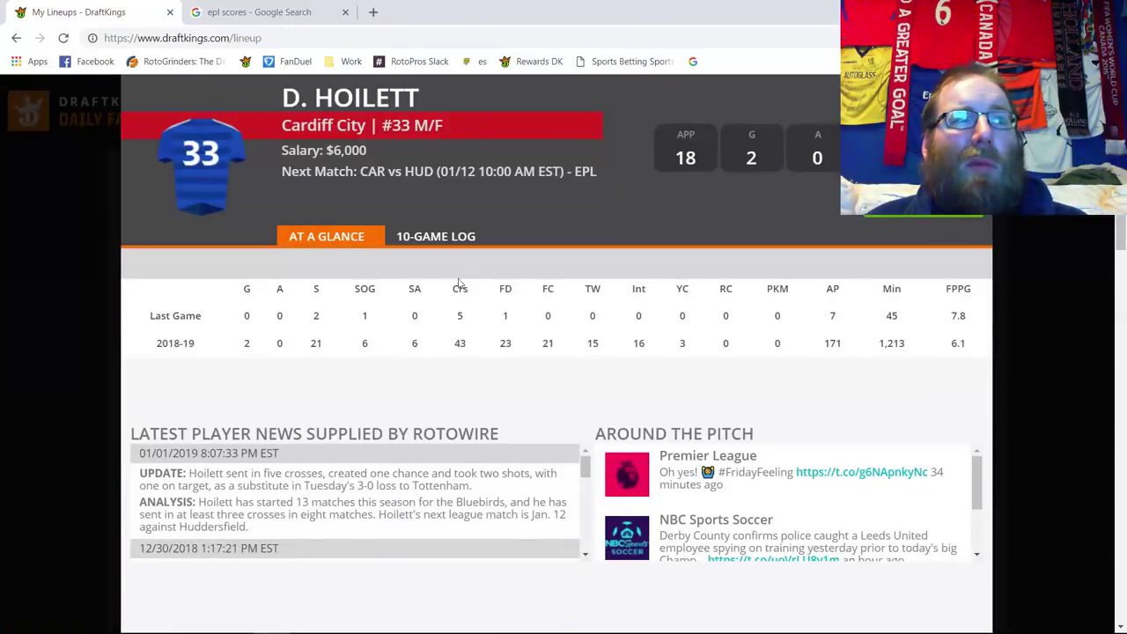
left_click(444, 236)
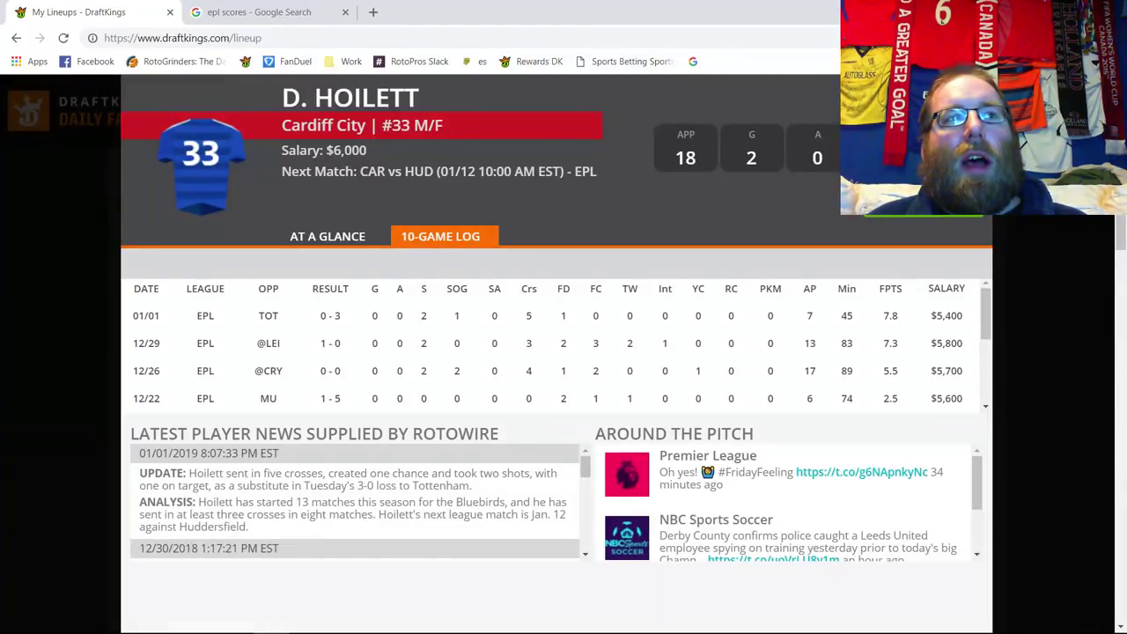
key("Escape")
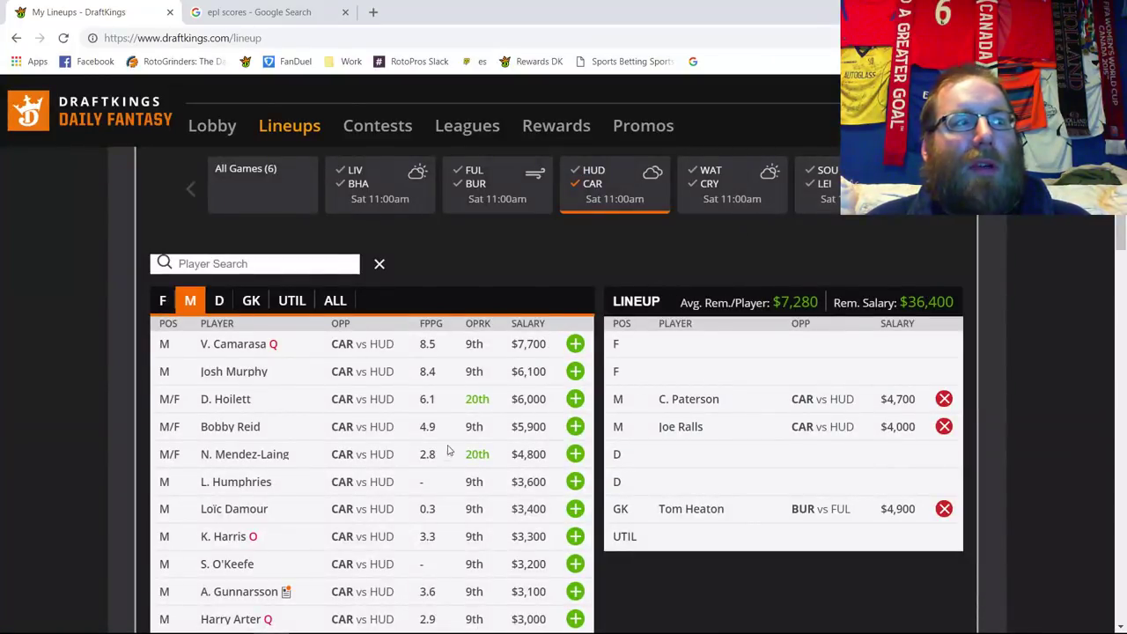
left_click(164, 301)
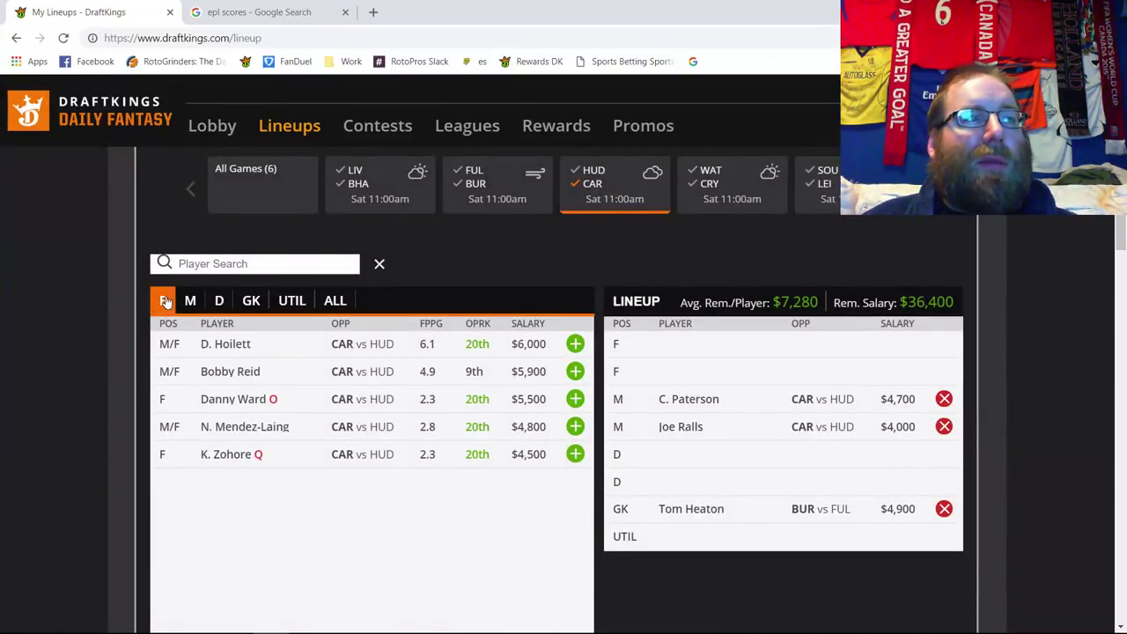
- Replace the Cardiff filter with Watford only and remove C. Paterson from the lineup
left_click(594, 195)
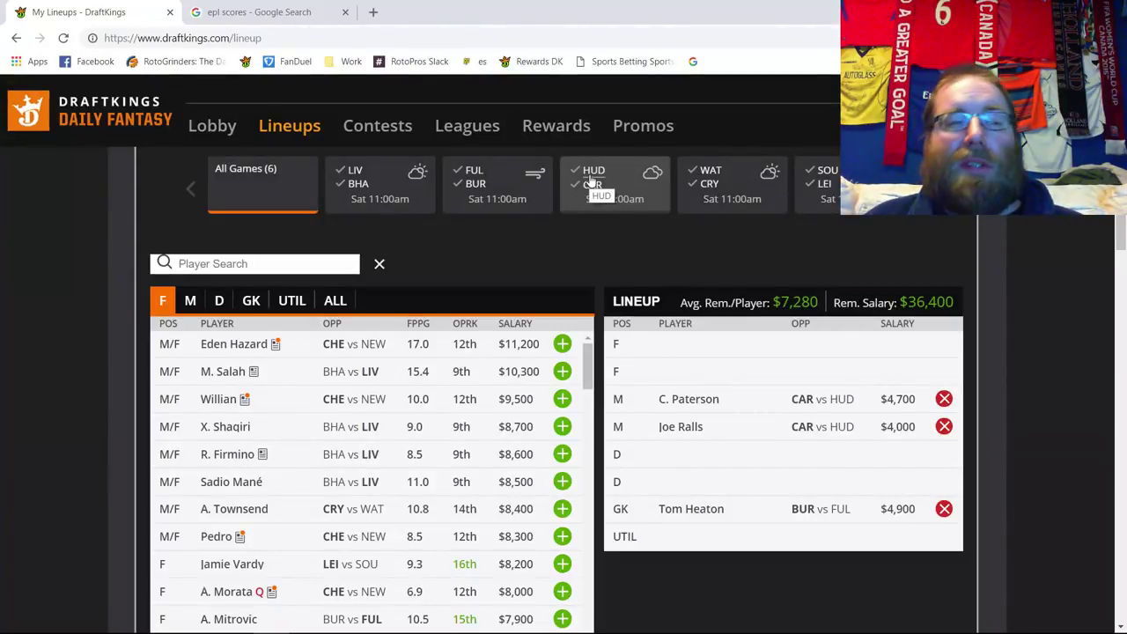
left_click(713, 173)
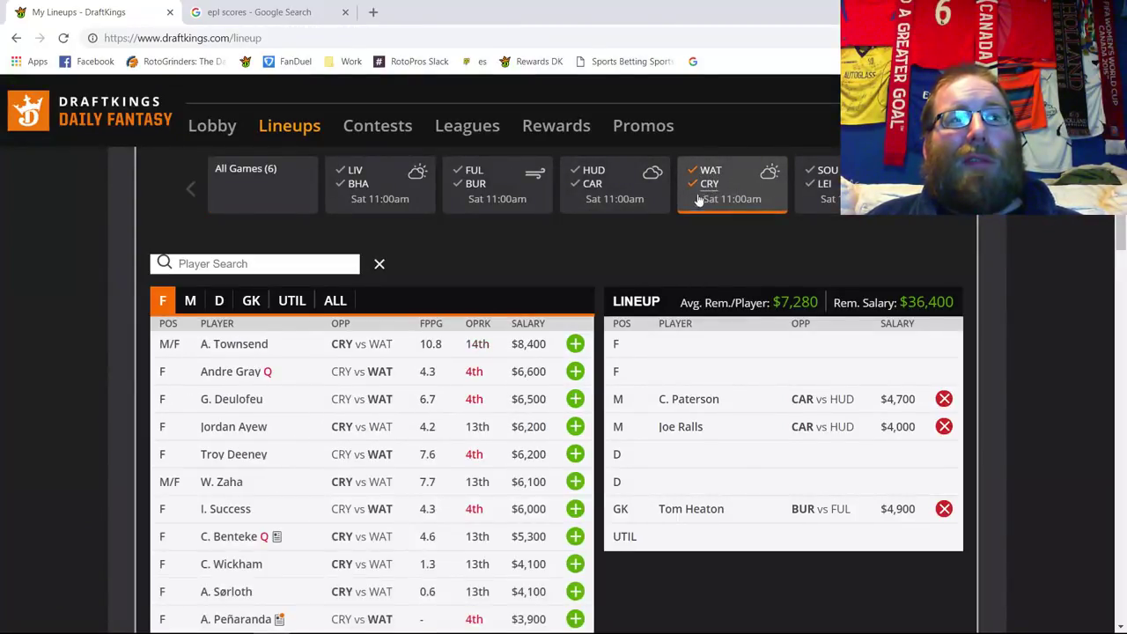
left_click(944, 399)
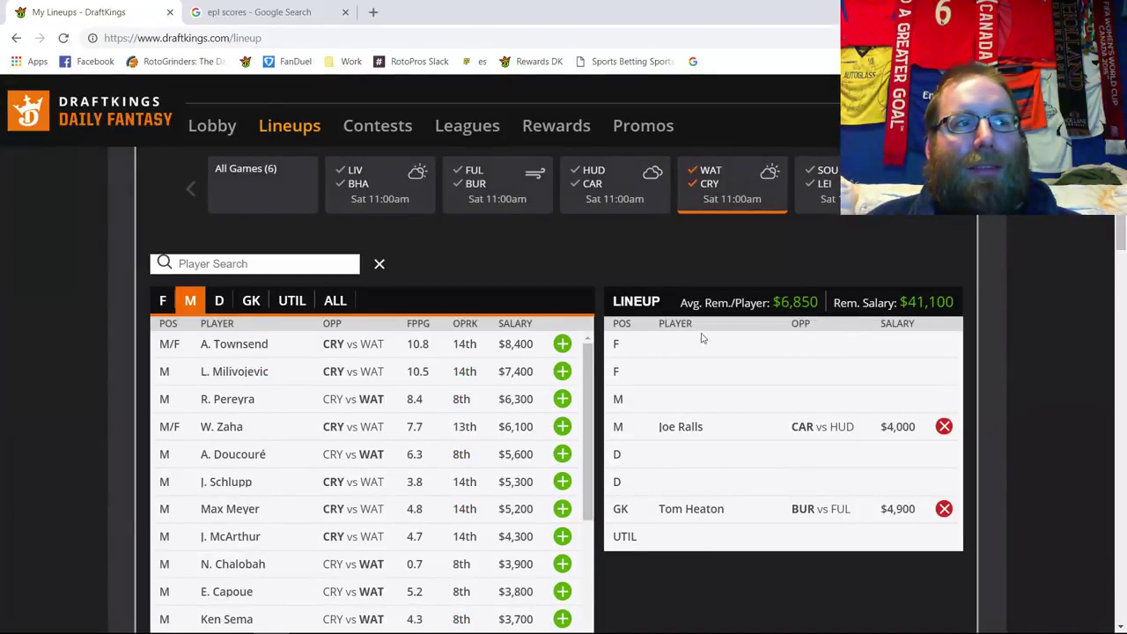
left_click(700, 183)
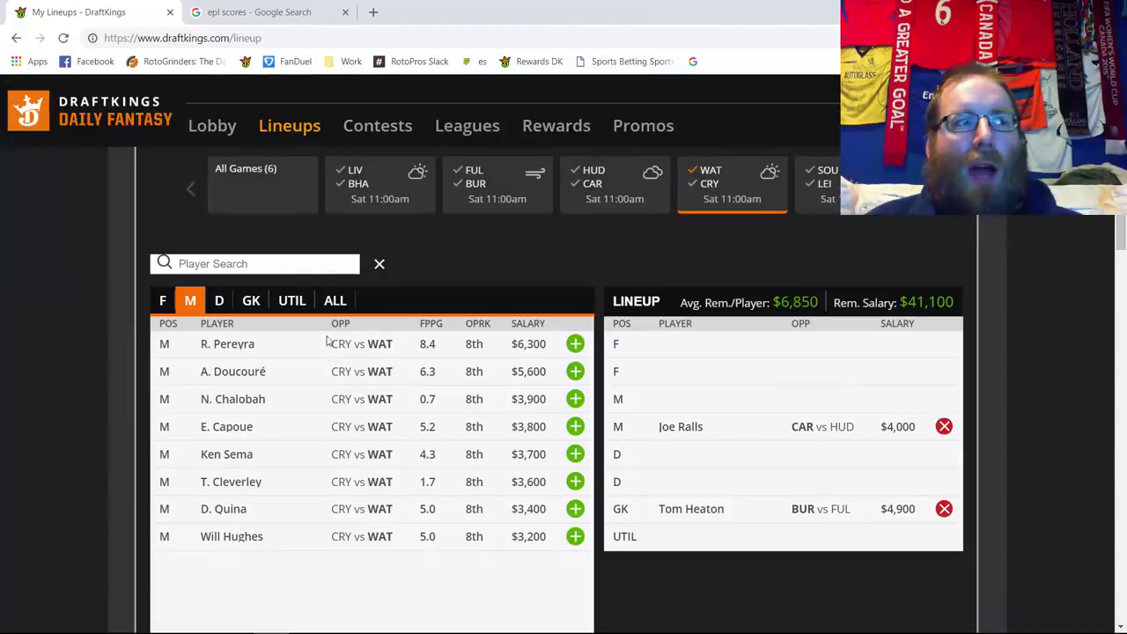
- Review Watford's goalkeepers, examining the saves and fantasy points in Ben Foster's 10-game log
left_click(255, 304)
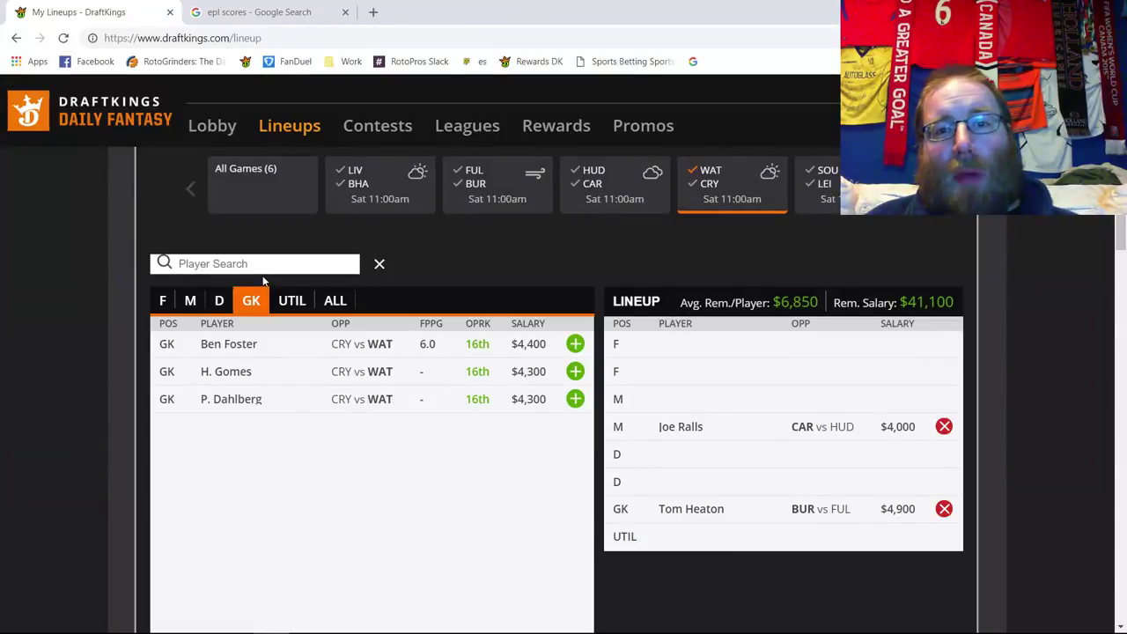
left_click(224, 341)
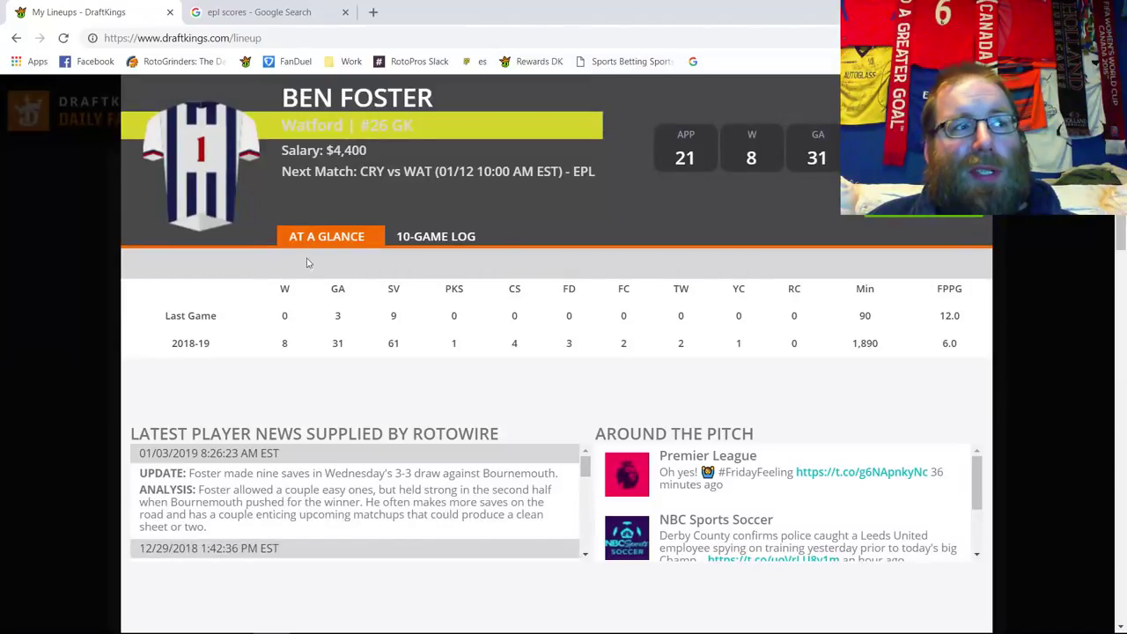
left_click(449, 239)
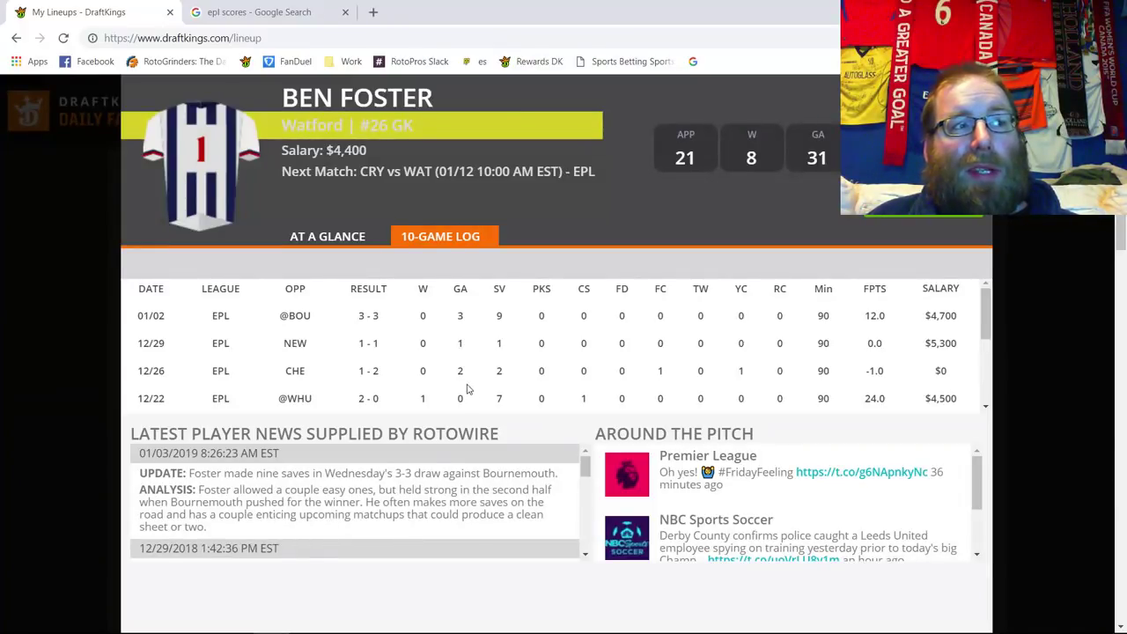
double_click(500, 398)
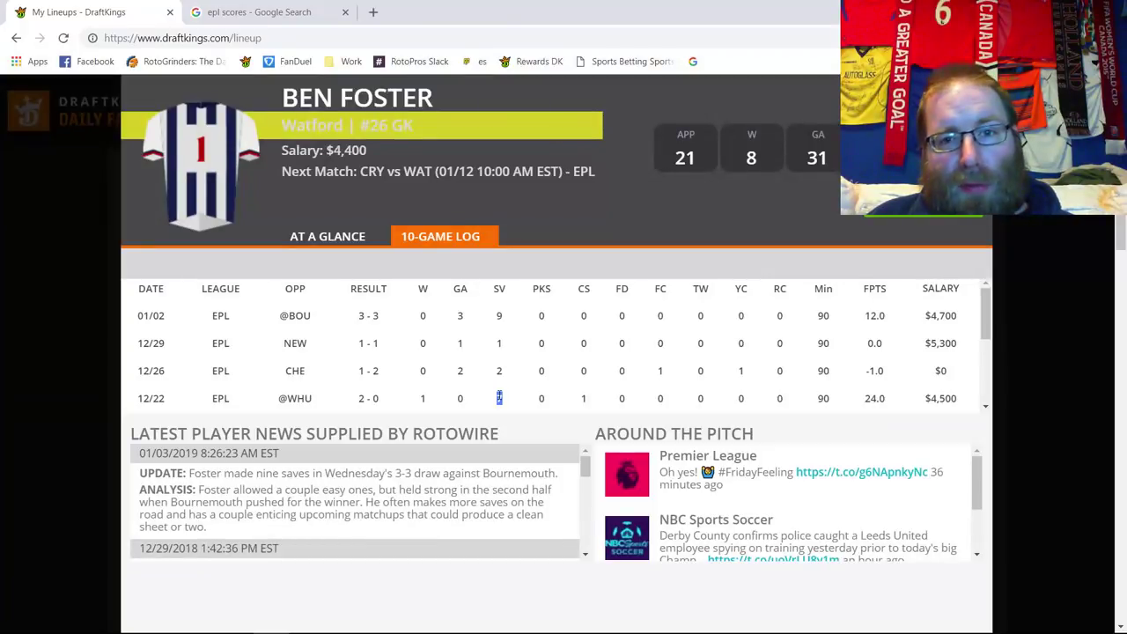
left_click(500, 397)
double_click(877, 370)
double_click(875, 343)
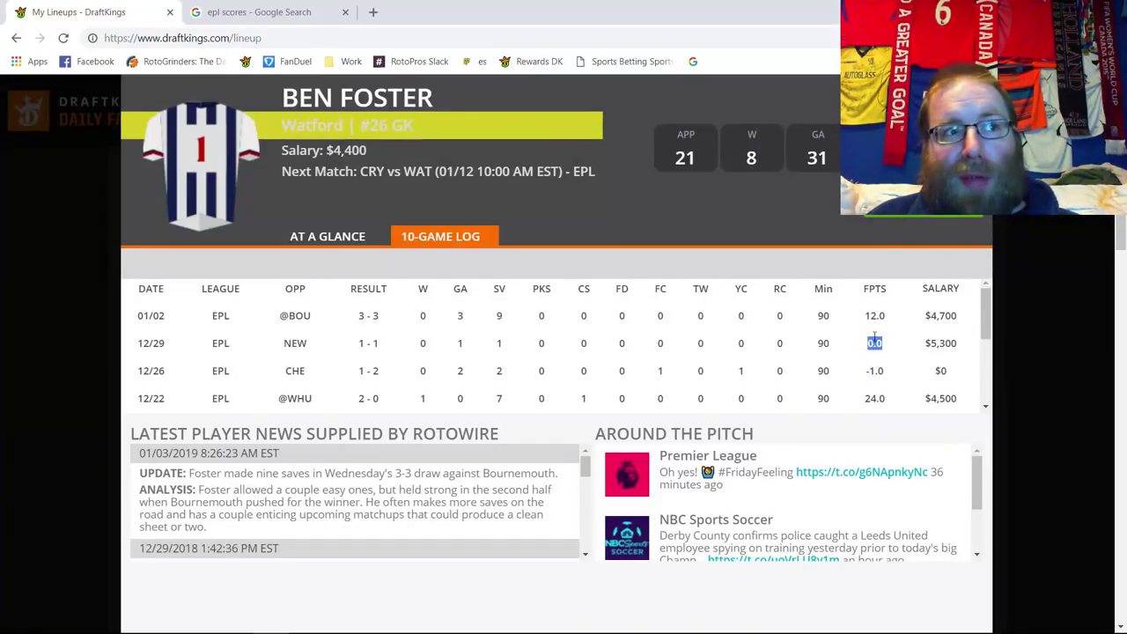
double_click(874, 319)
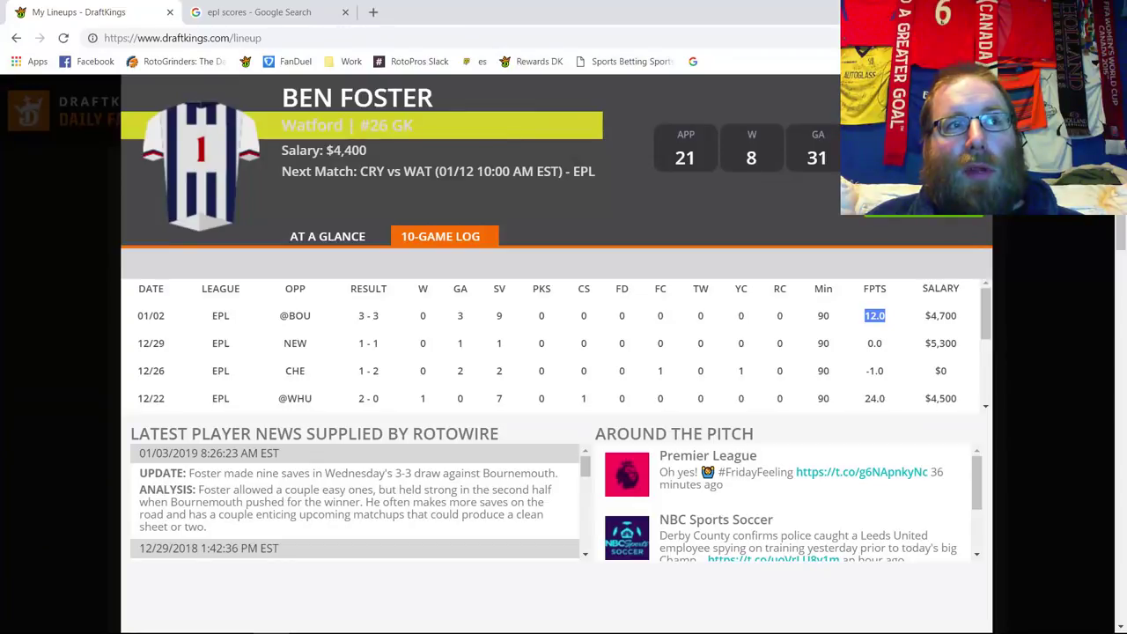
key("Escape")
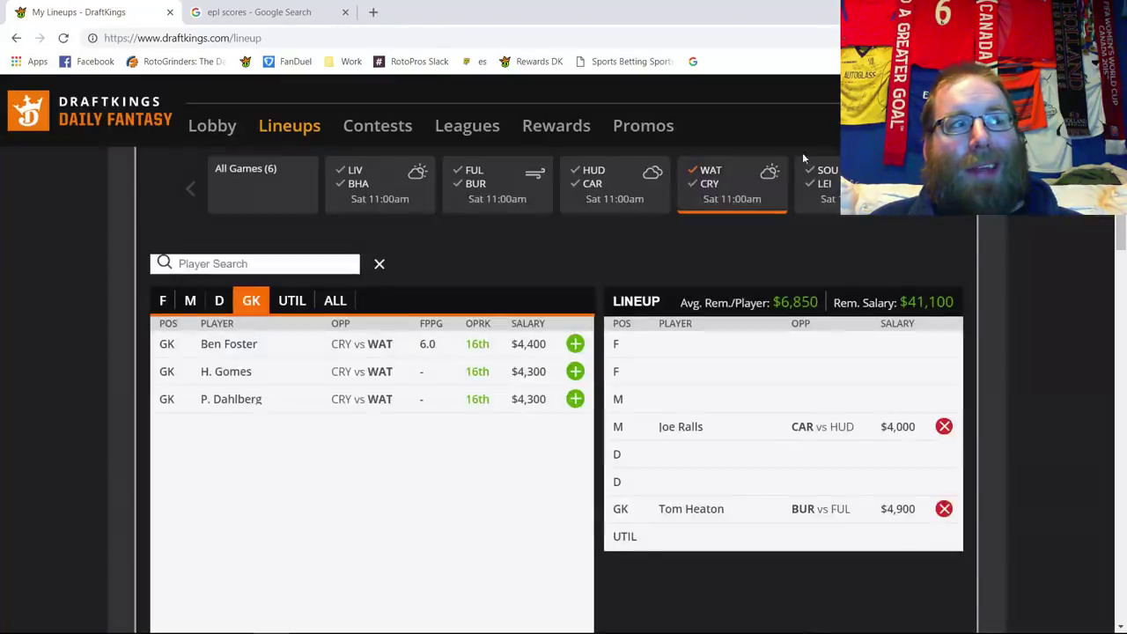
- Review Watford's defenders, examining José Holebas's season stats, latest news and 10-game log
left_click(222, 300)
left_click(229, 343)
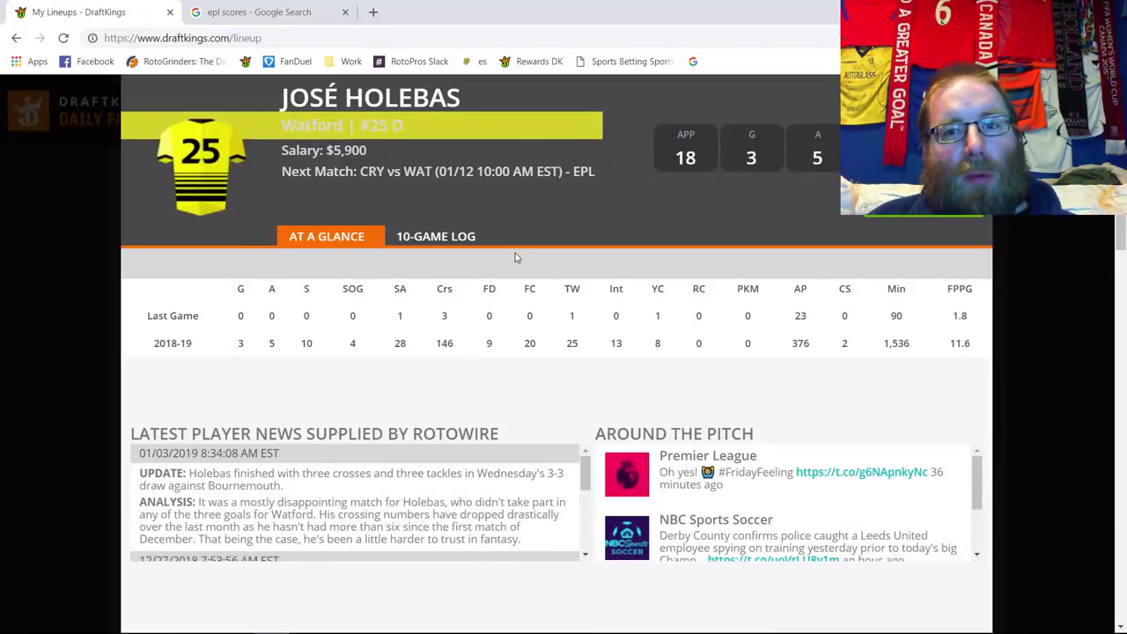
left_click(436, 237)
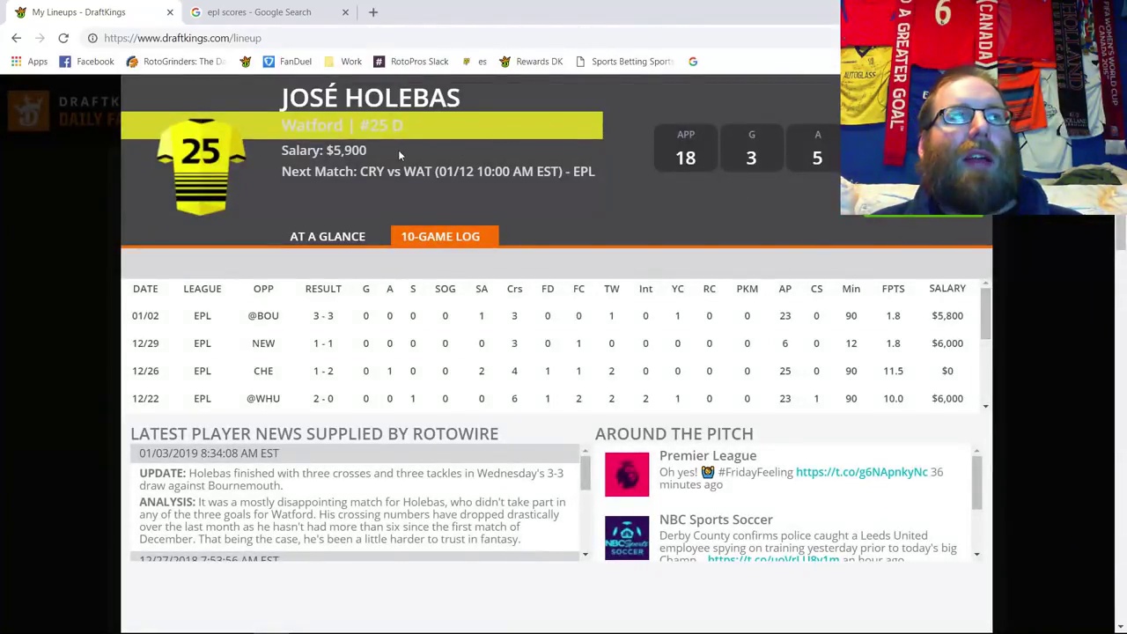
double_click(893, 342)
double_click(677, 315)
double_click(585, 351)
left_click(587, 394)
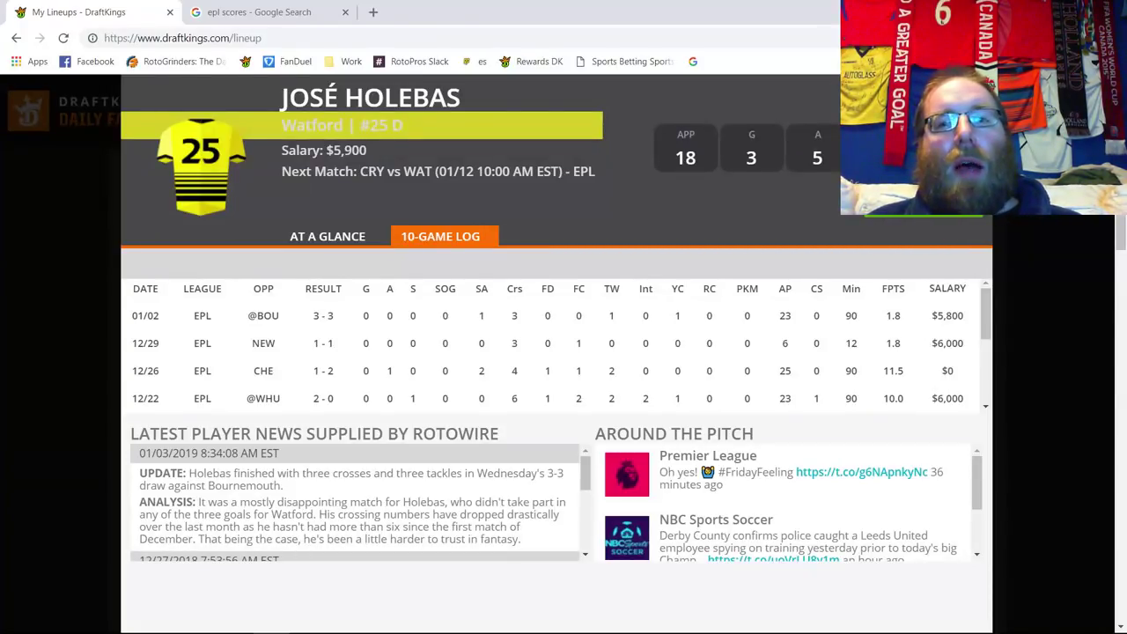
key("Escape")
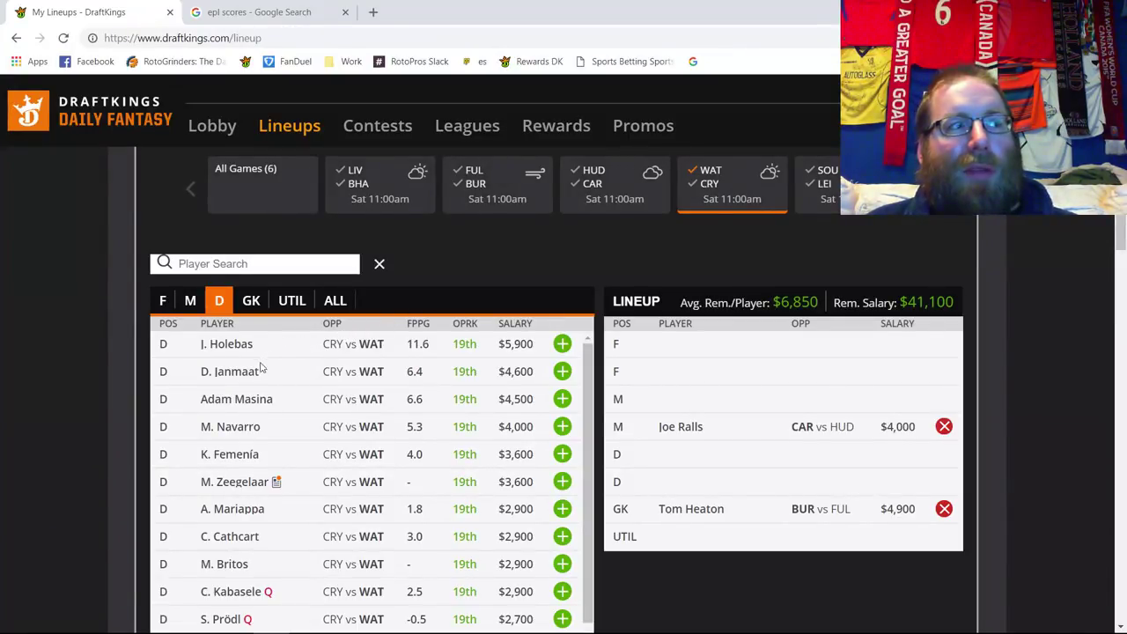
- Review Watford's midfielders, examining the fantasy points in Roberto Pereyra's 10-game log
left_click(190, 300)
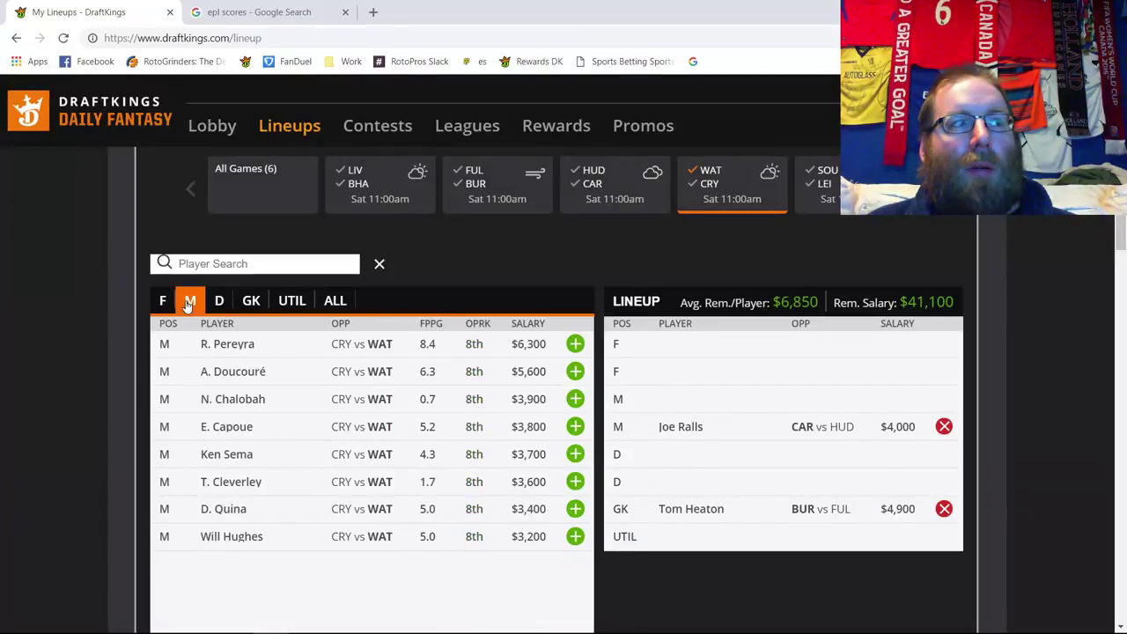
left_click(231, 344)
left_click(416, 245)
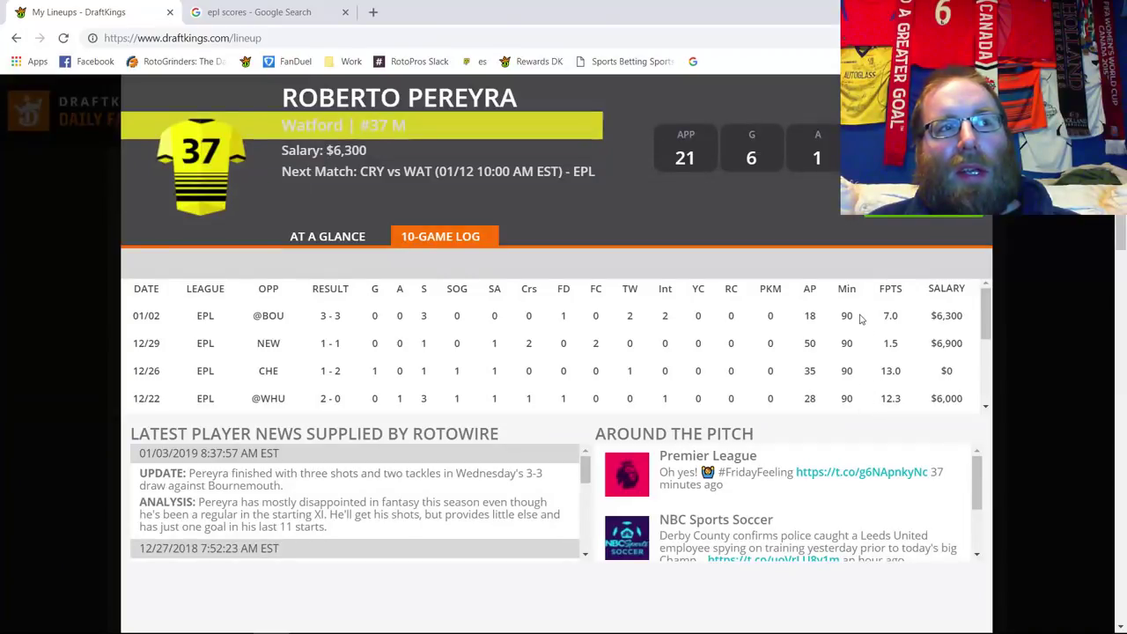
double_click(890, 371)
left_click_drag(902, 398, 884, 394)
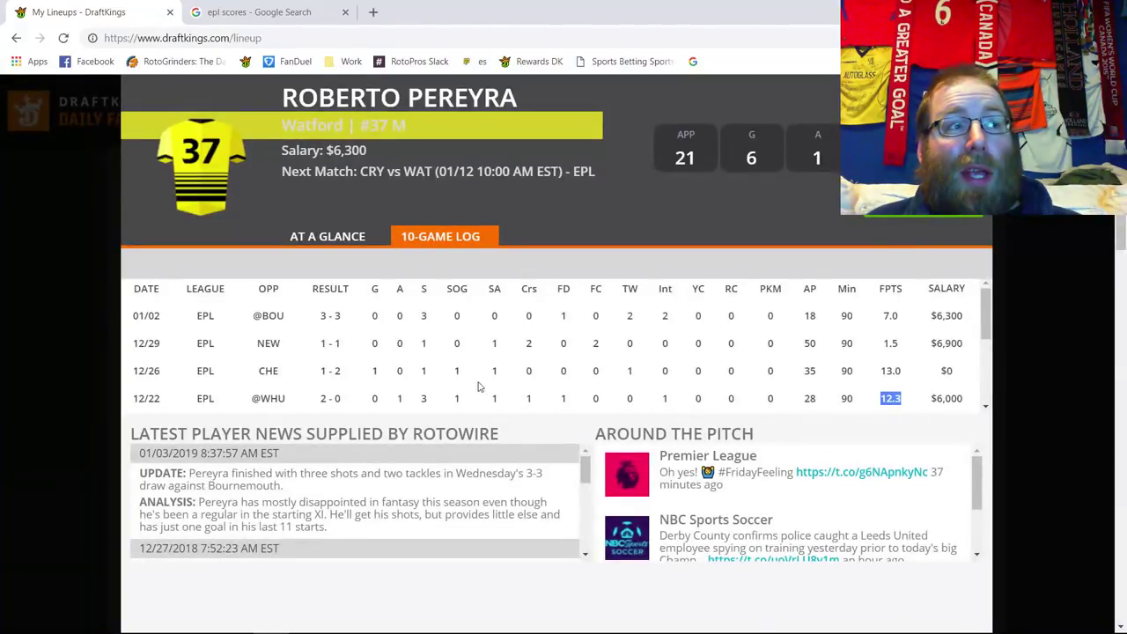
- Close Roberto Pereyra's player card and review Watford midfielder A. Doucouré, examining his 10-game log and salary
left_click(429, 326)
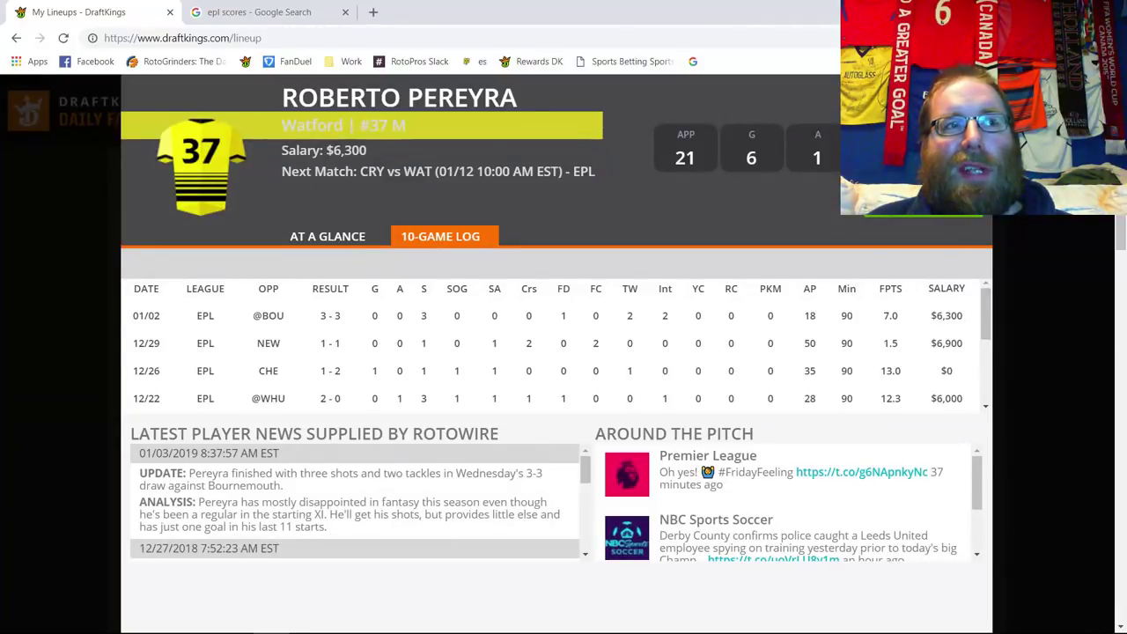
left_click(973, 92)
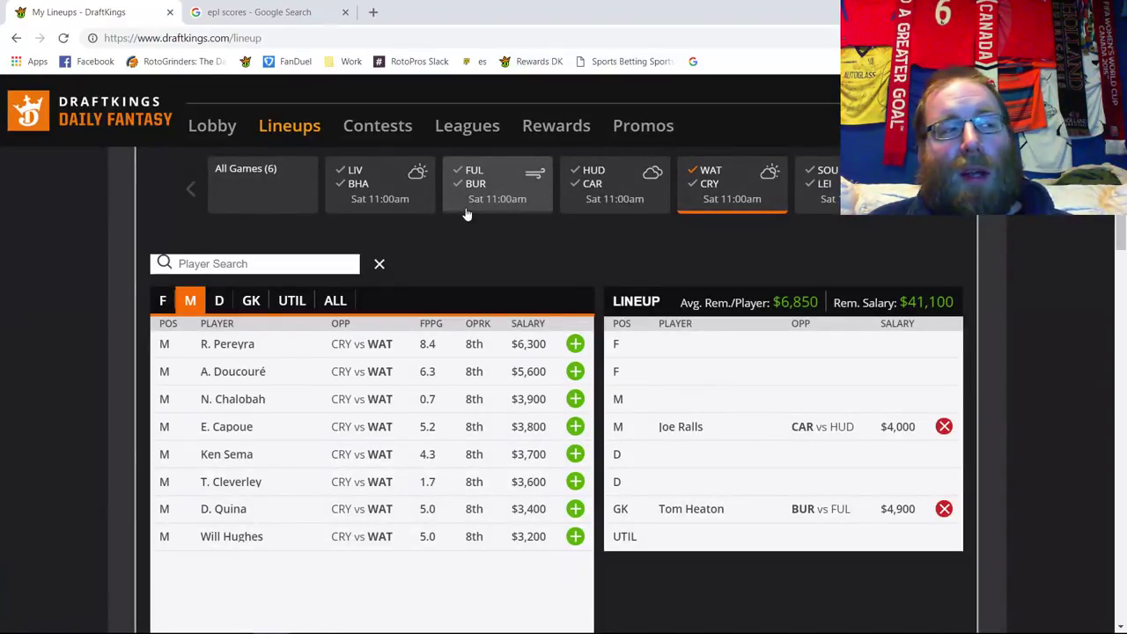
left_click(233, 371)
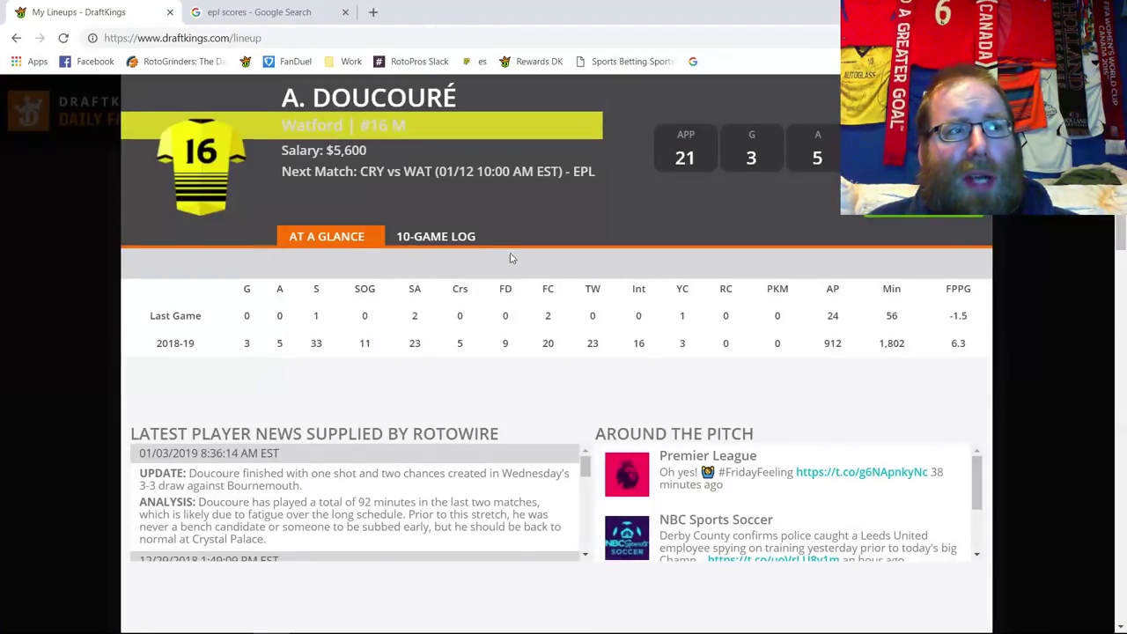
left_click(451, 245)
scroll(861, 347, "down", 2)
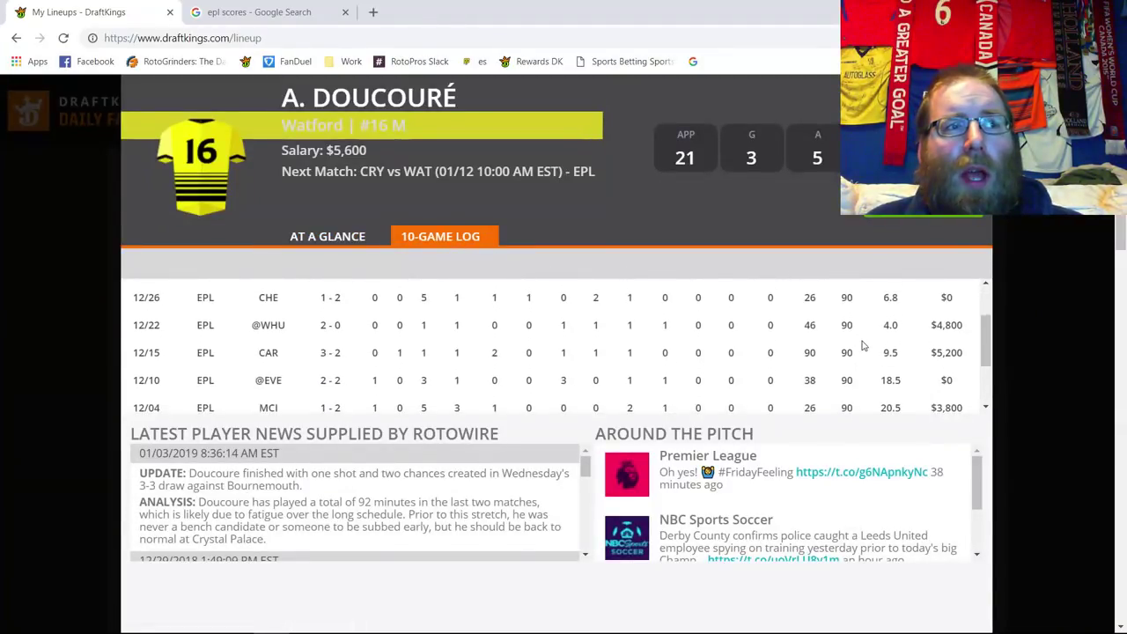
scroll(862, 342, "up", 2)
triple_click(324, 149)
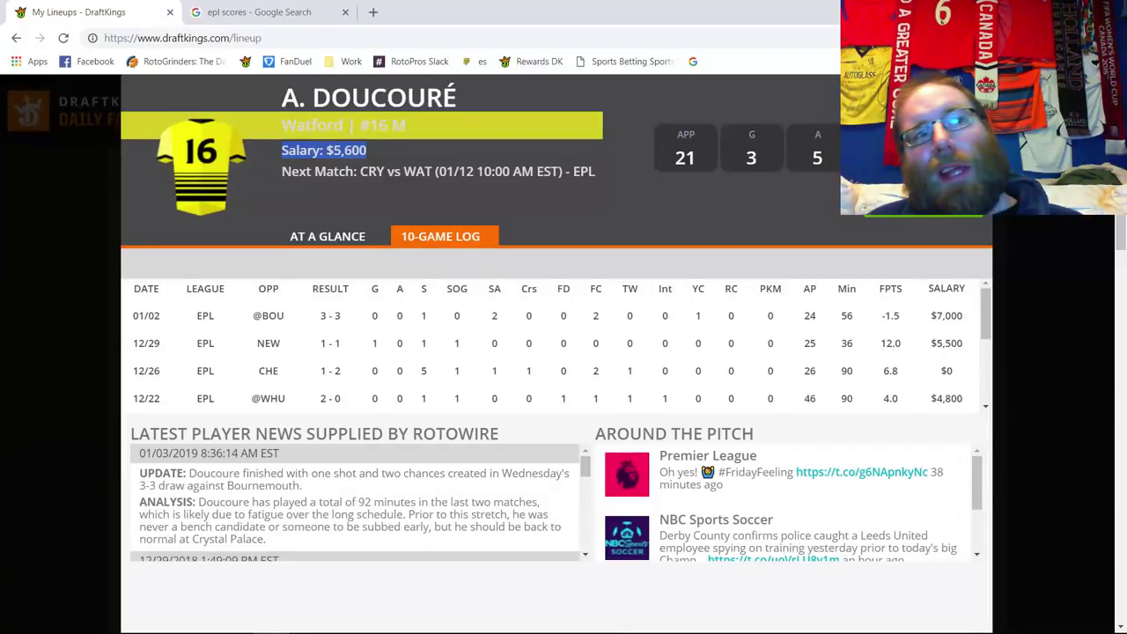
left_click(976, 90)
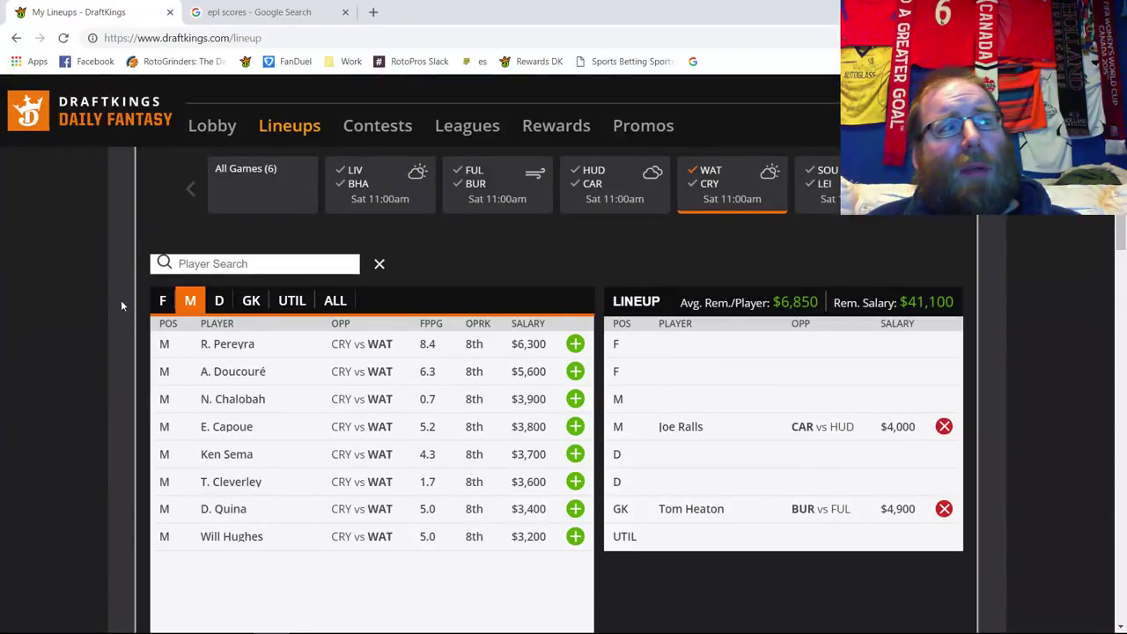
- Review Watford's forwards, examining the shots and fantasy points in Troy Deeney's 10-game log
left_click(159, 301)
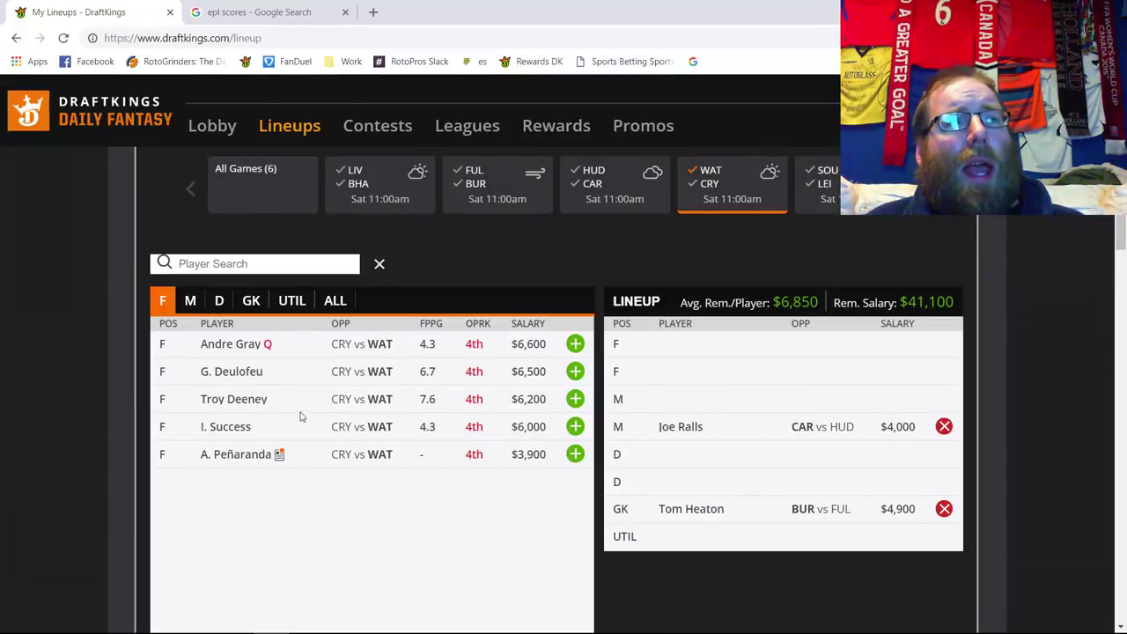
left_click(264, 401)
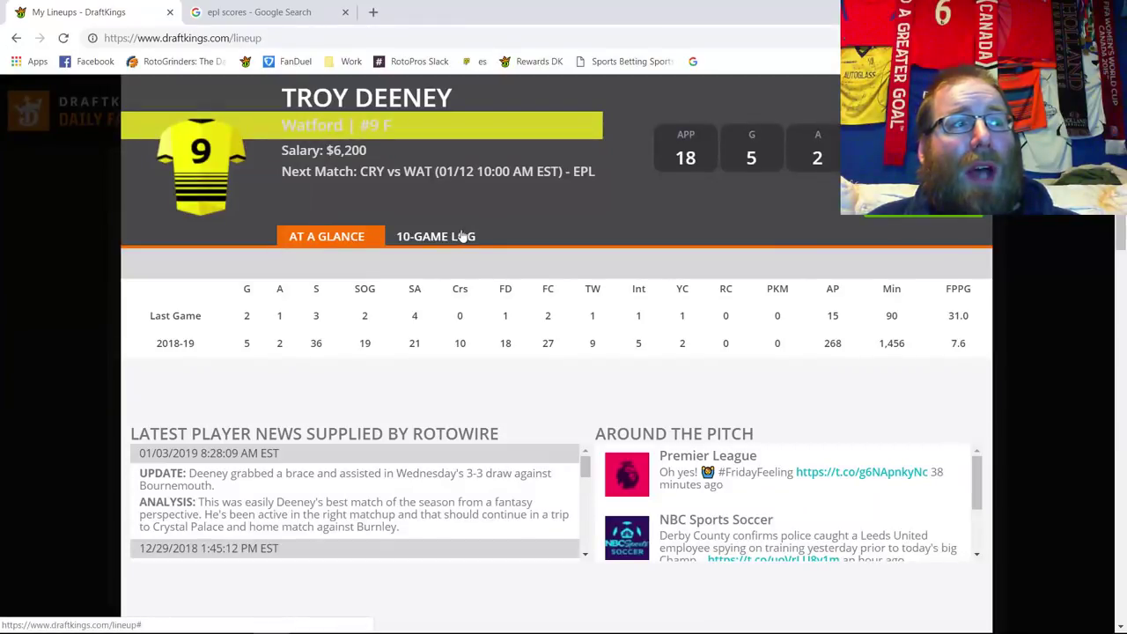
left_click(463, 237)
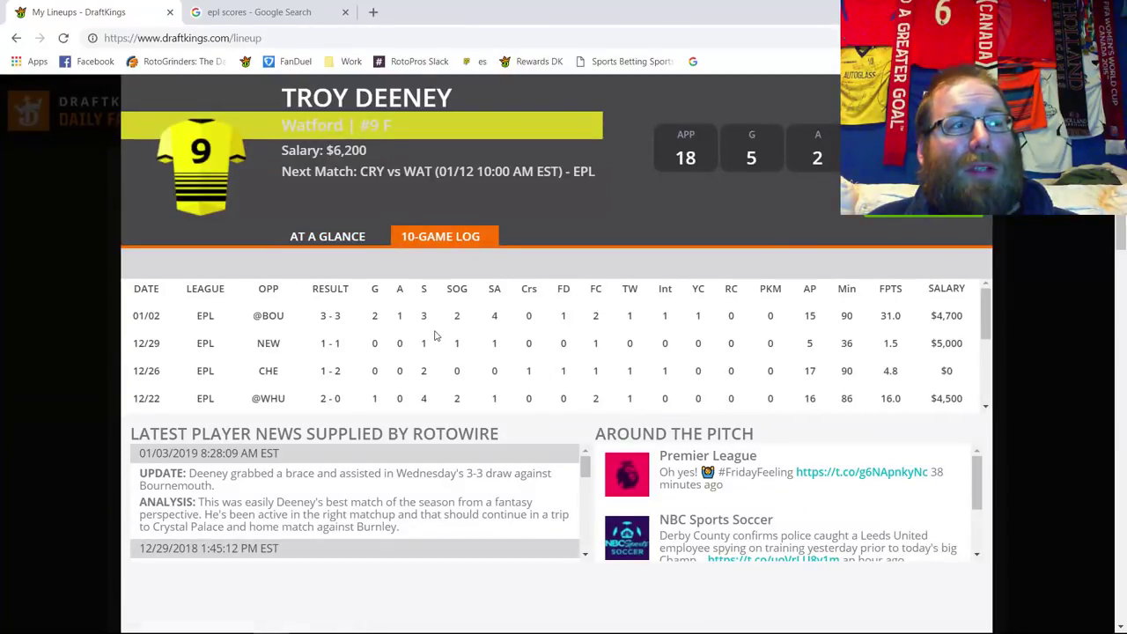
left_click_drag(369, 315, 892, 314)
left_click(900, 308)
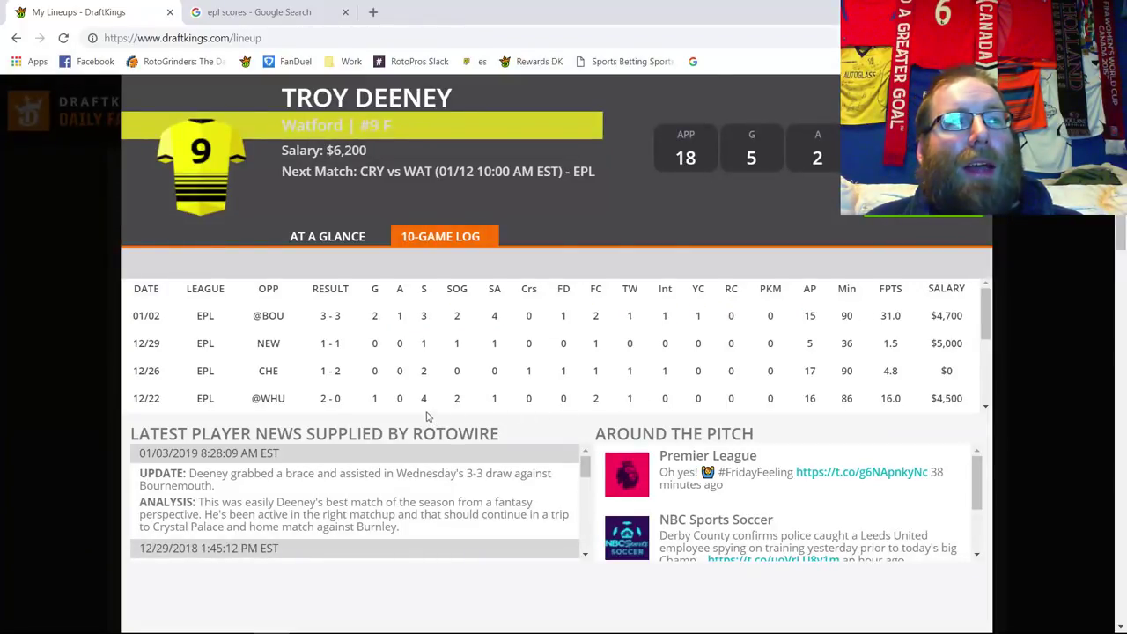
left_click_drag(372, 396, 863, 324)
left_click(669, 296)
scroll(610, 298, "up", 4)
scroll(610, 298, "up", 2)
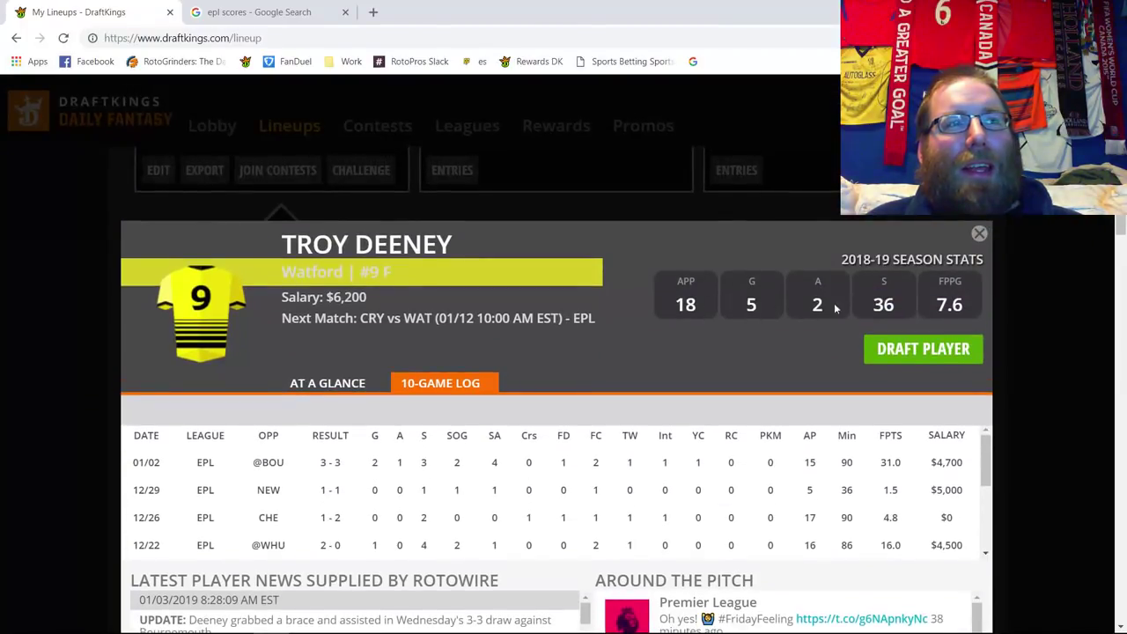
left_click(979, 234)
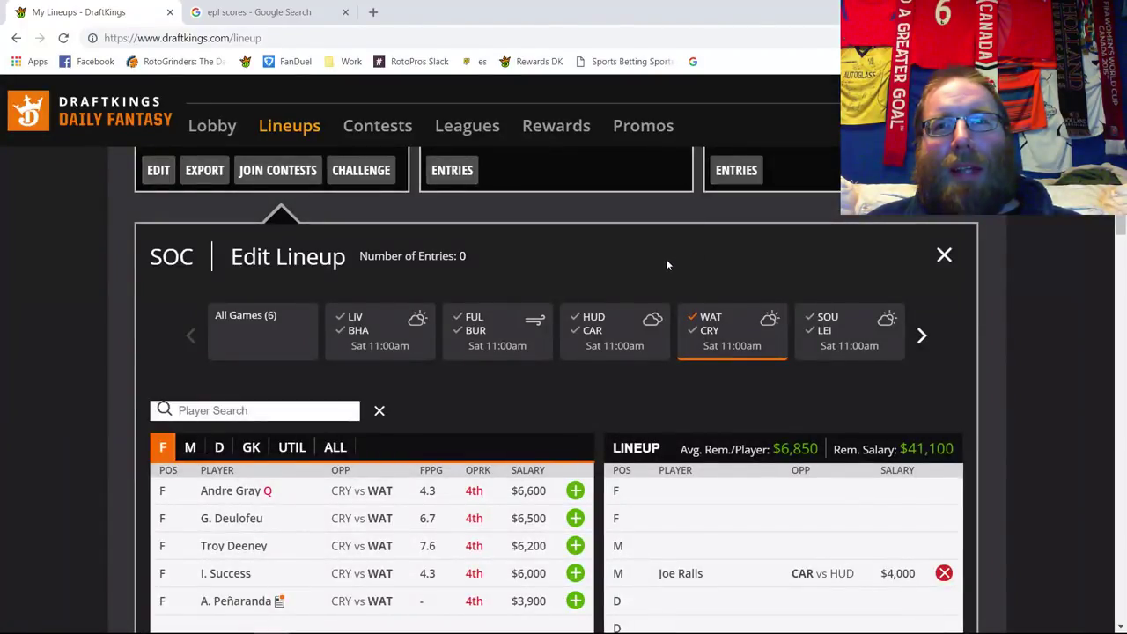
- Examine the appearances, minutes and fantasy points in Watford forward Gerard Deulofeu's 10-game log
scroll(622, 292, "down", 2)
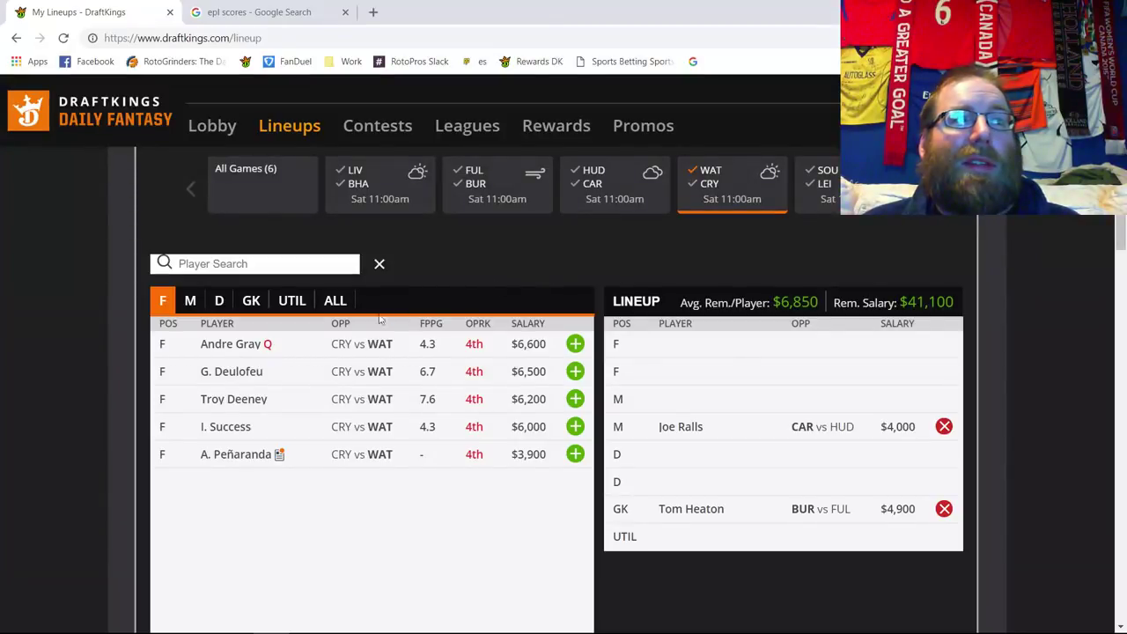
left_click(251, 372)
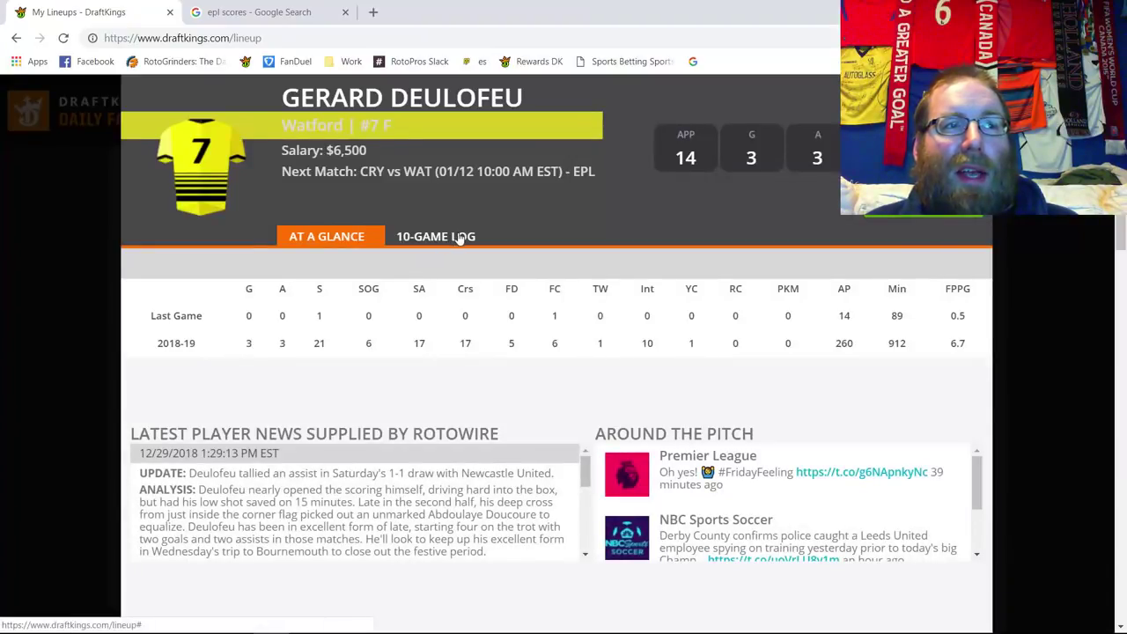
left_click(460, 239)
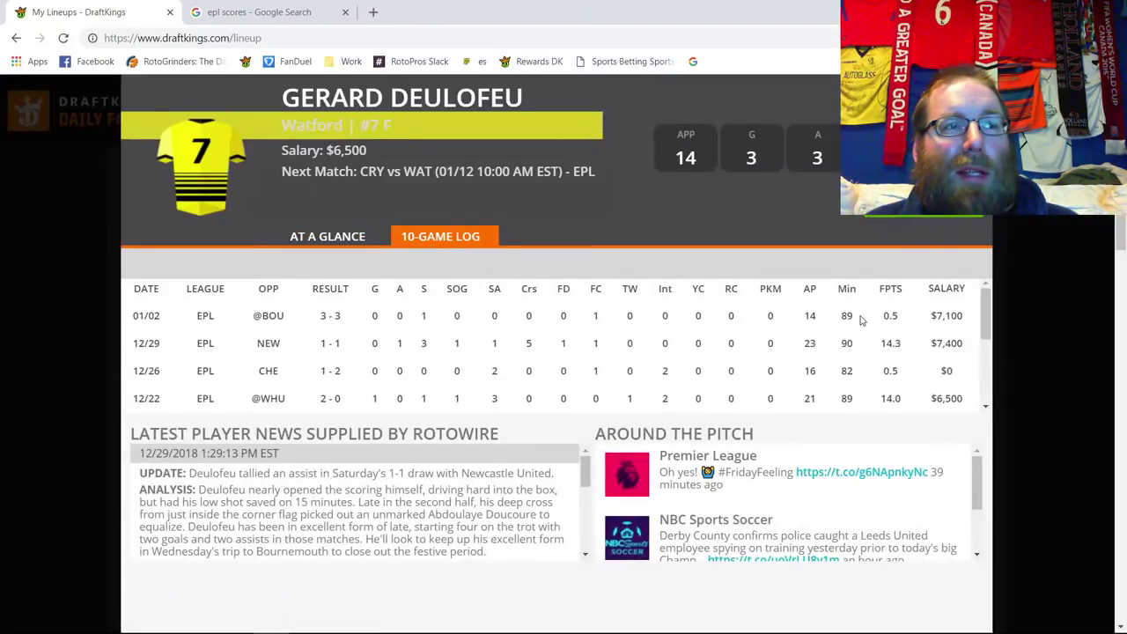
double_click(811, 315)
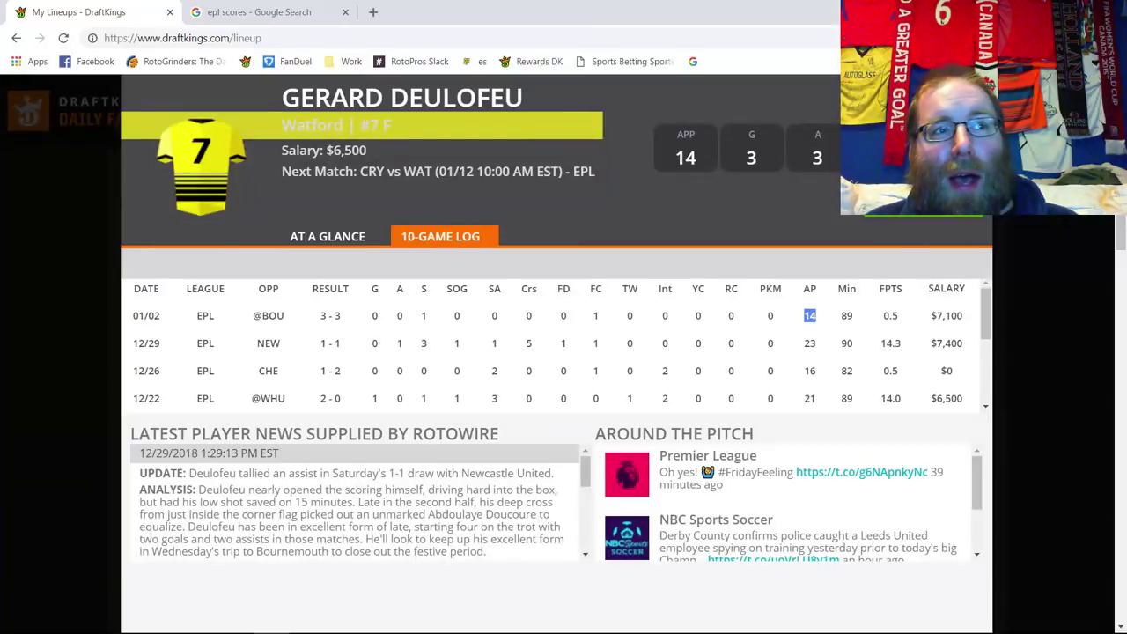
double_click(890, 371)
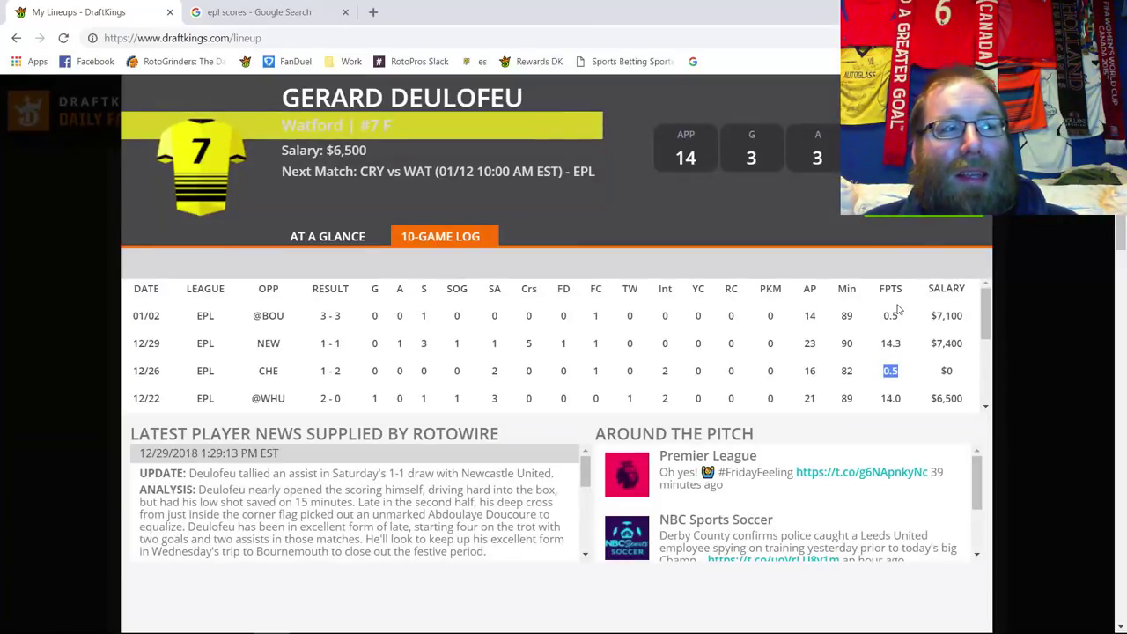
double_click(893, 397)
key("Escape")
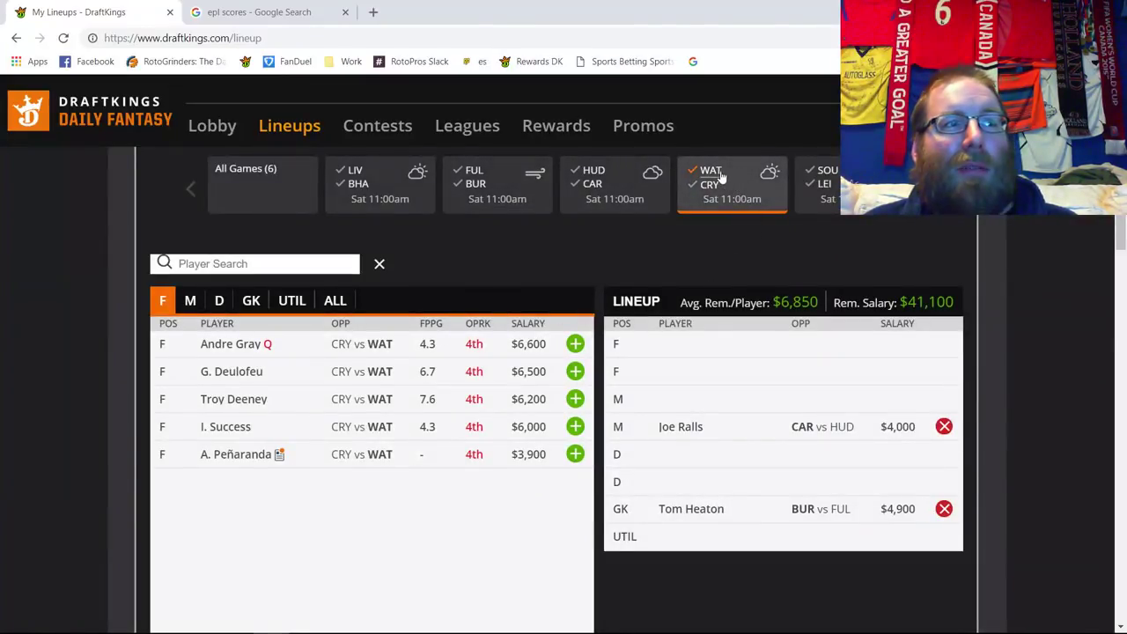
- Switch the team filter from Watford to Crystal Palace and examine goalkeeper Vicente Guaita's season stats and 10-game log
left_click(713, 185)
left_click(712, 189)
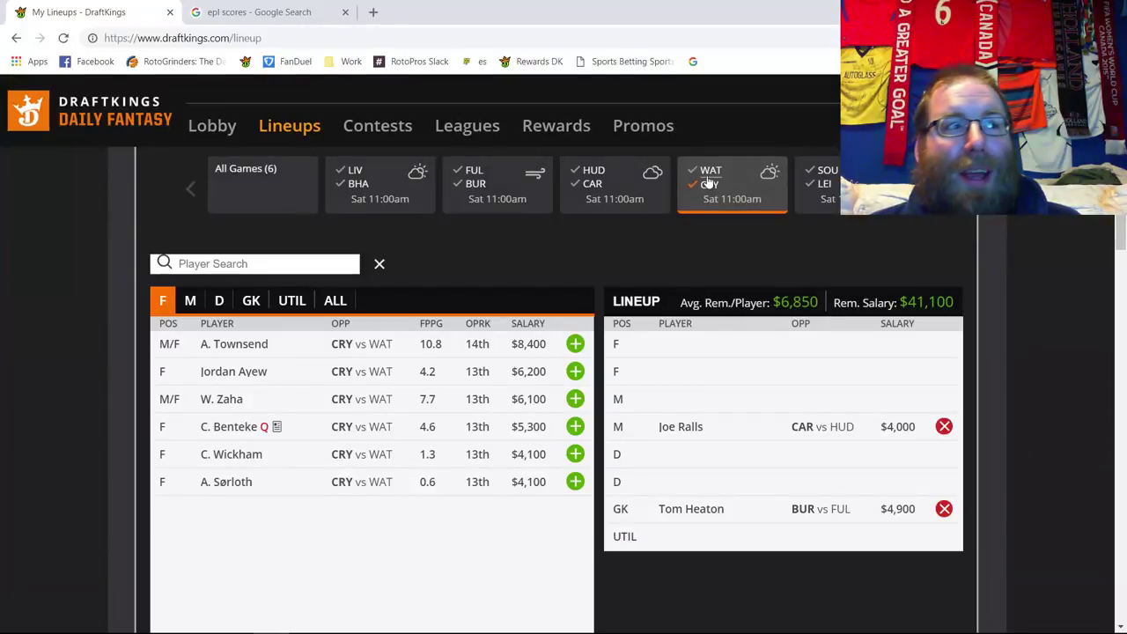
left_click(251, 300)
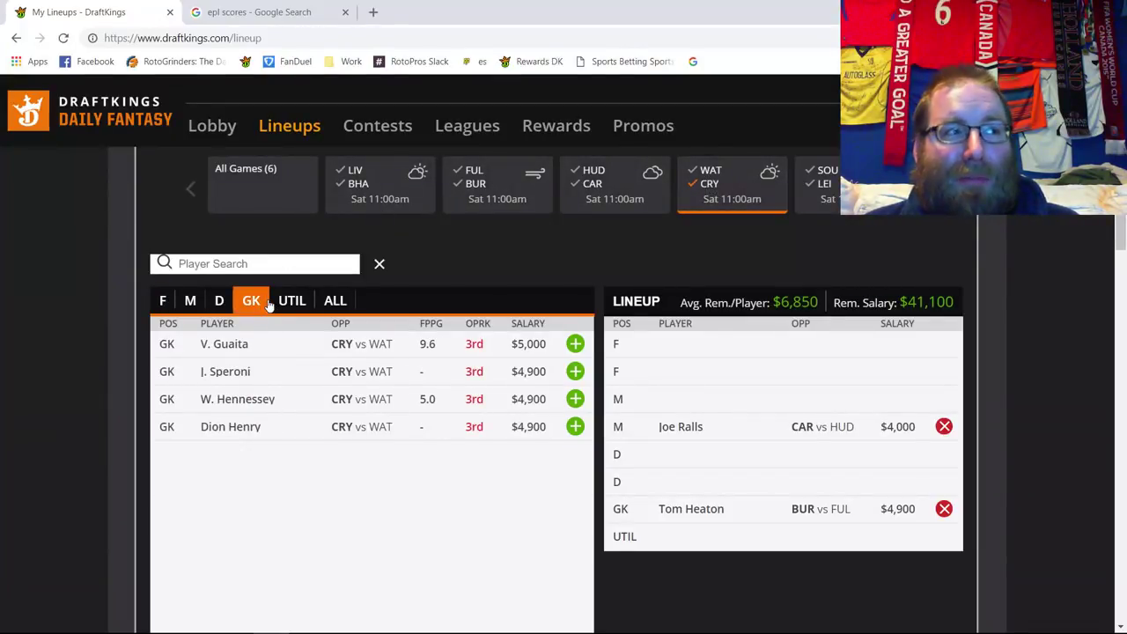
left_click(226, 348)
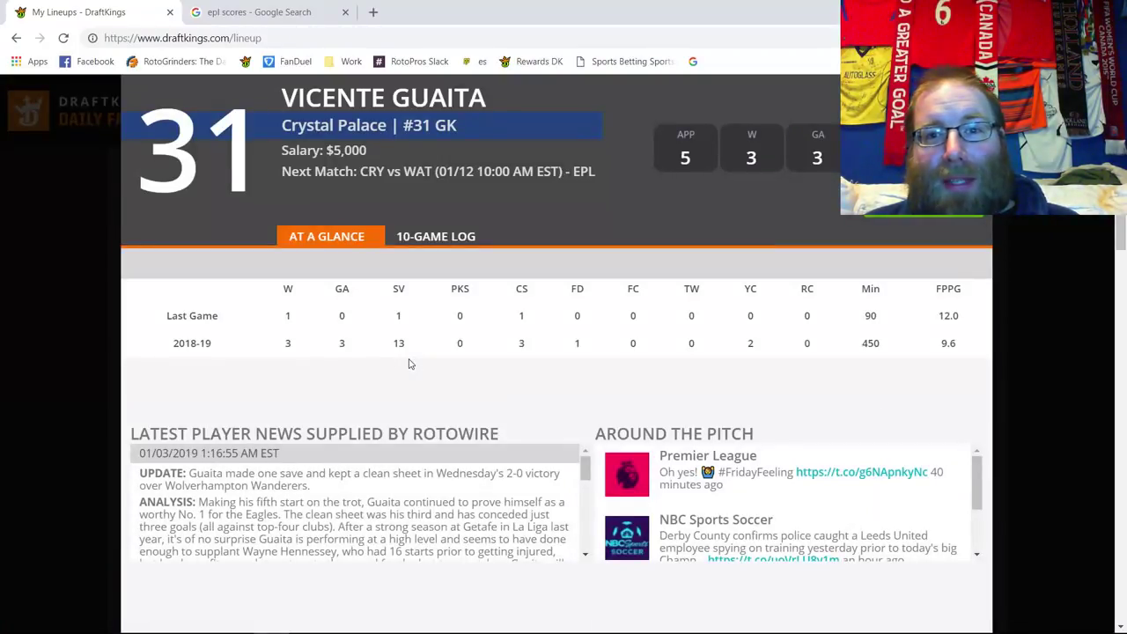
left_click(435, 239)
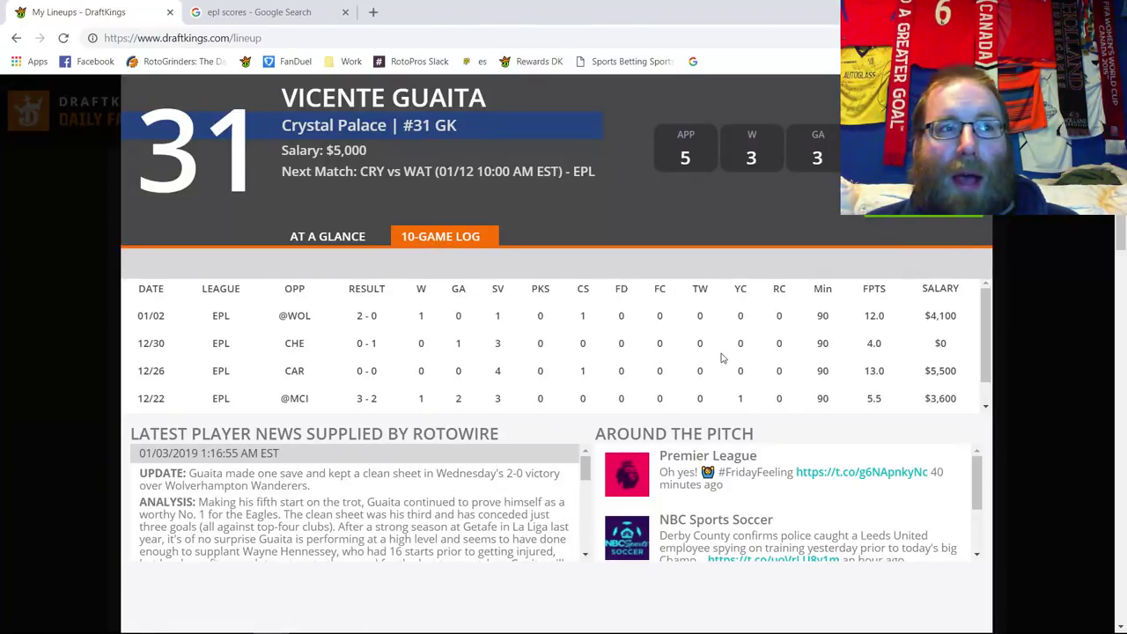
key("Escape")
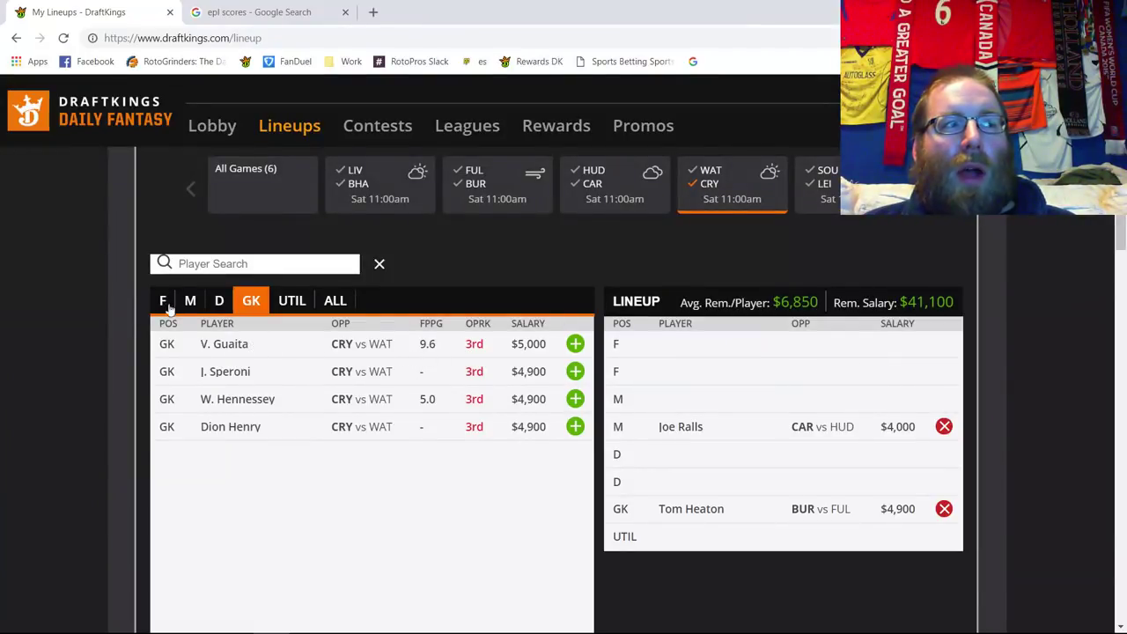
- Compare Crystal Palace's defenders and goalkeepers, trying A. Wan-Bissaka in the lineup and removing him again
left_click(218, 303)
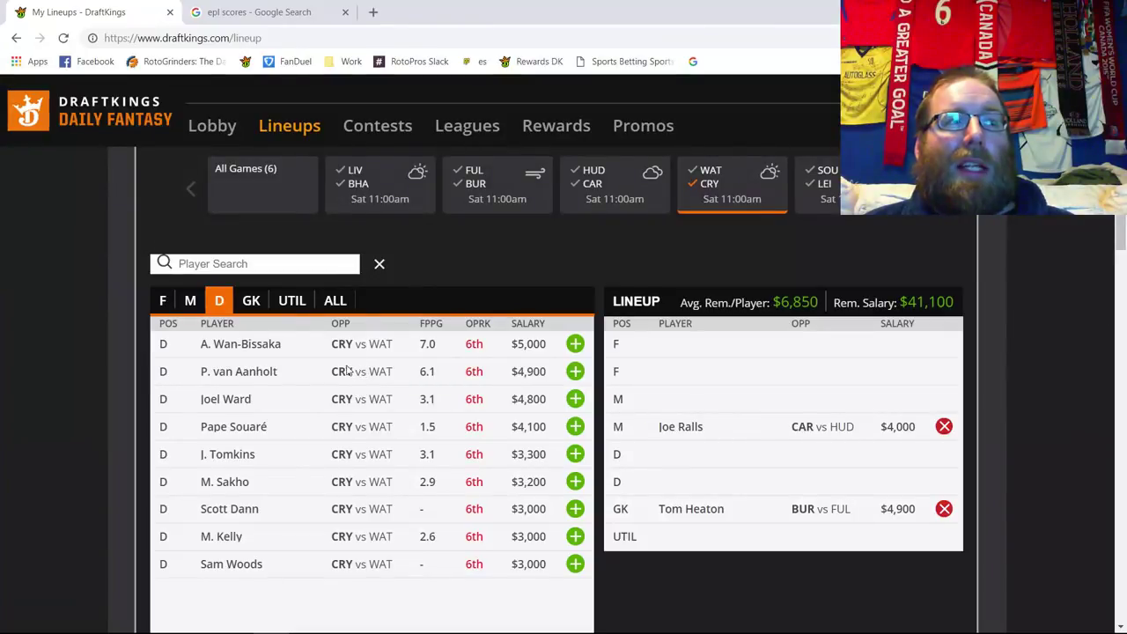
left_click(252, 301)
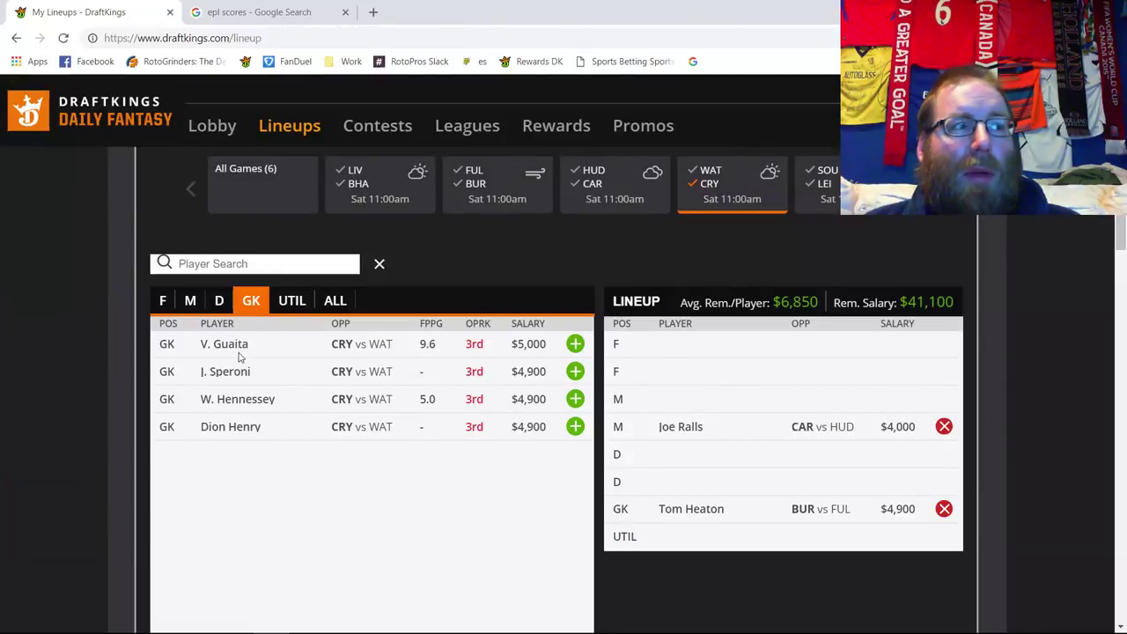
left_click(220, 301)
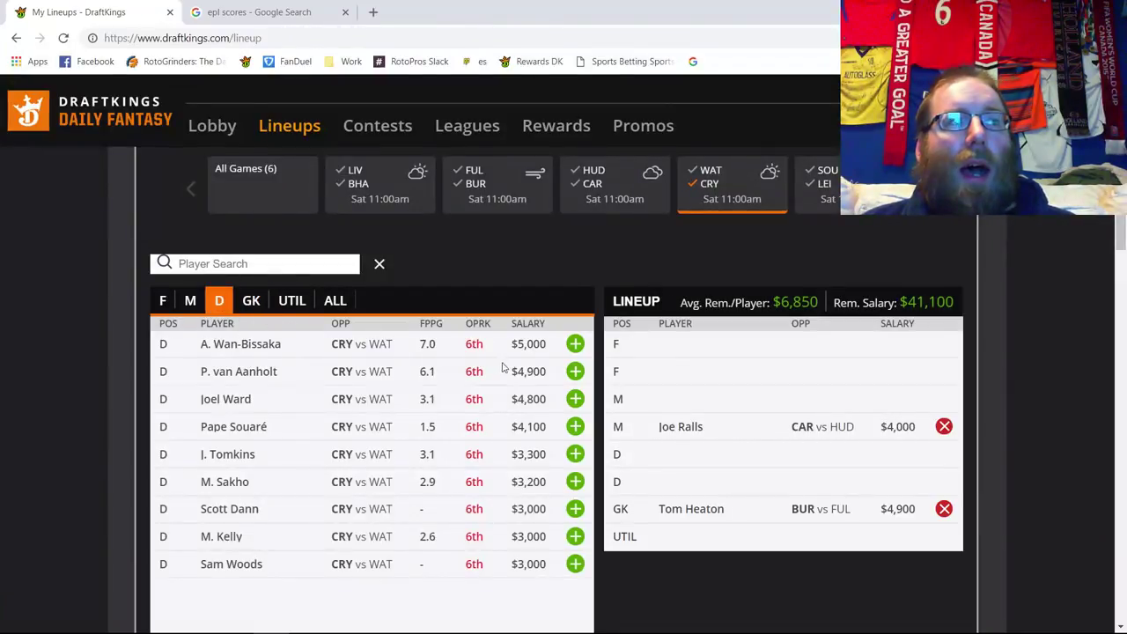
left_click(575, 343)
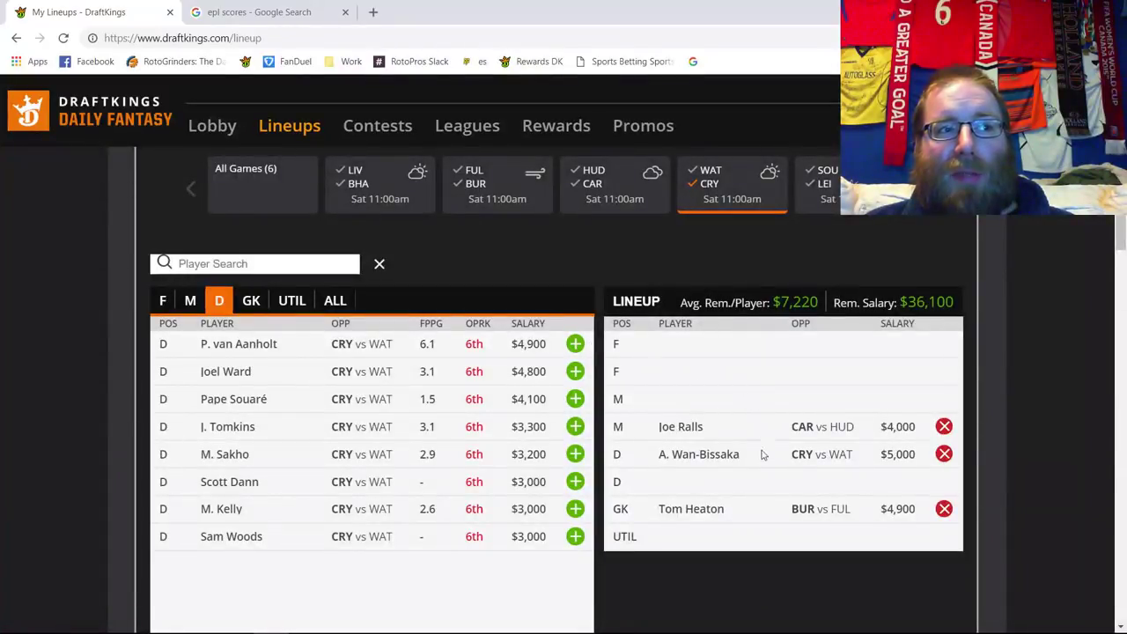
left_click(944, 454)
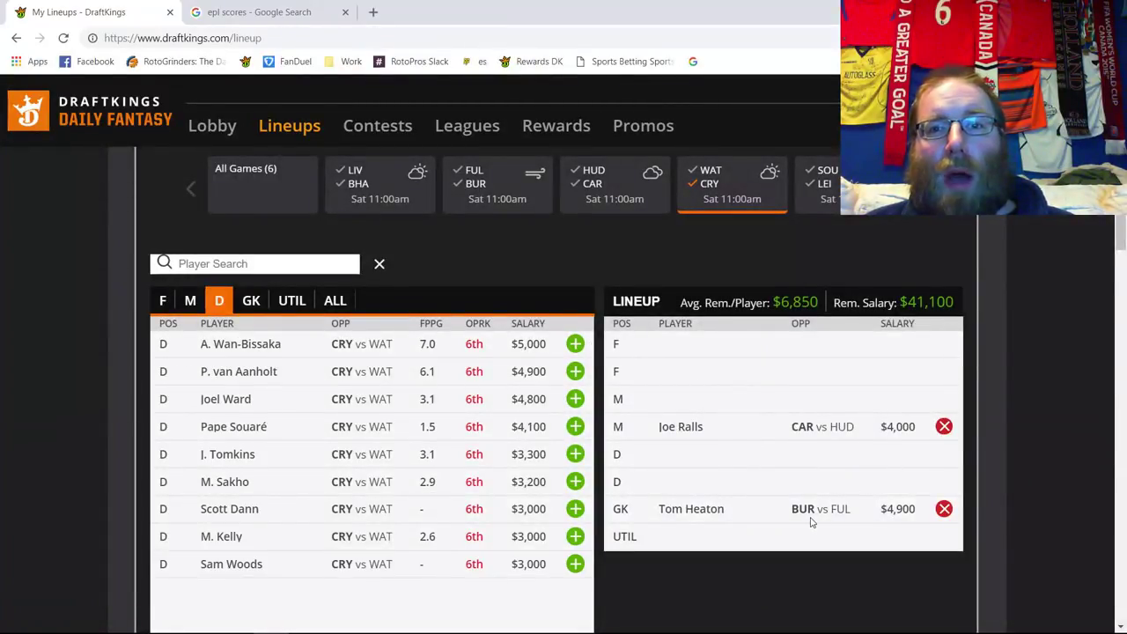
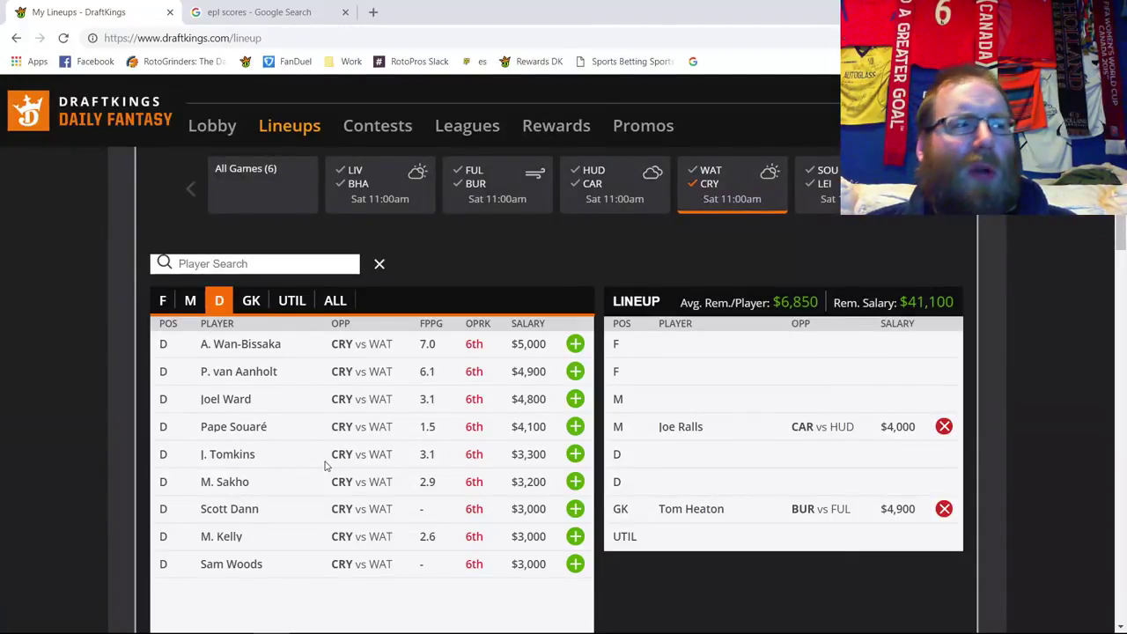
- Try Crystal Palace midfielders L. Milivojevic and A. Townsend one at a time in the open midfield slot, removing each again
left_click(190, 301)
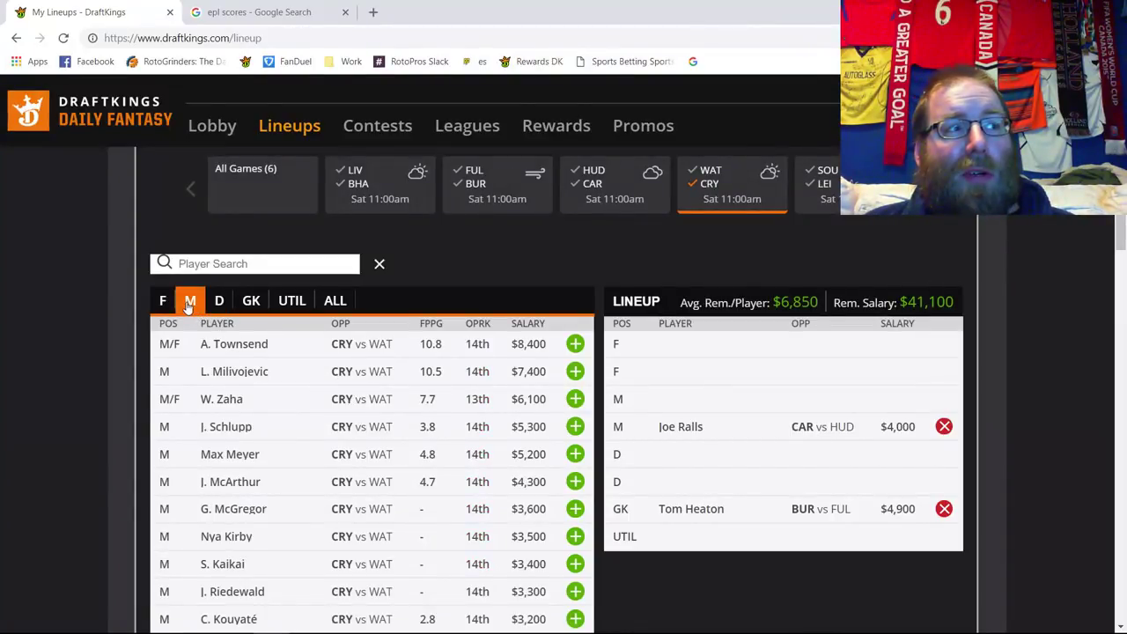
left_click(575, 371)
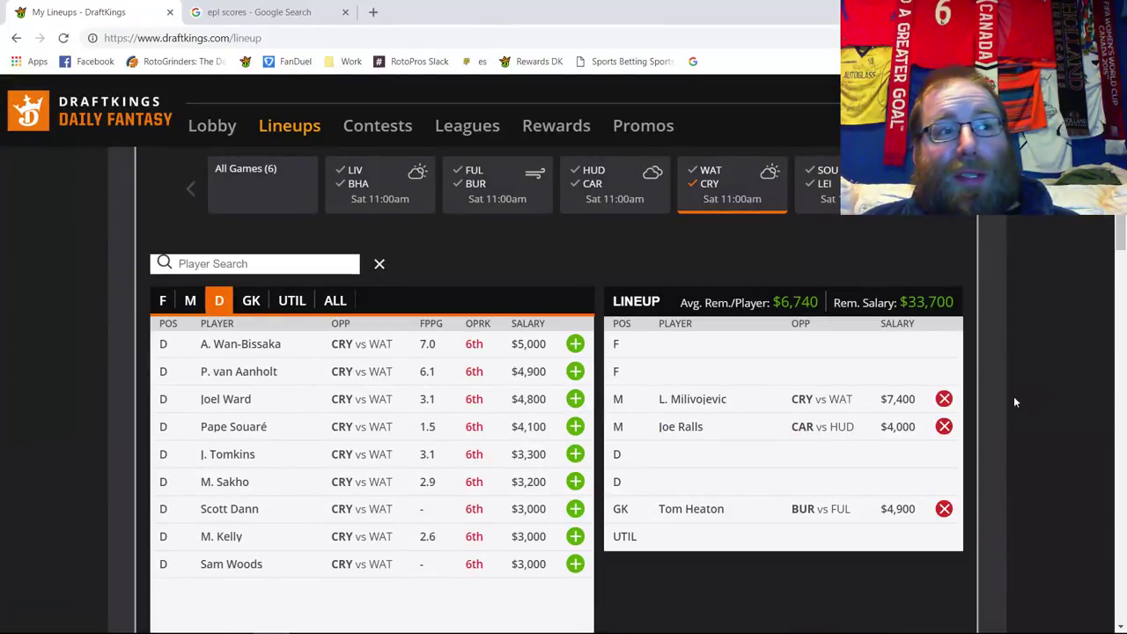
left_click(944, 398)
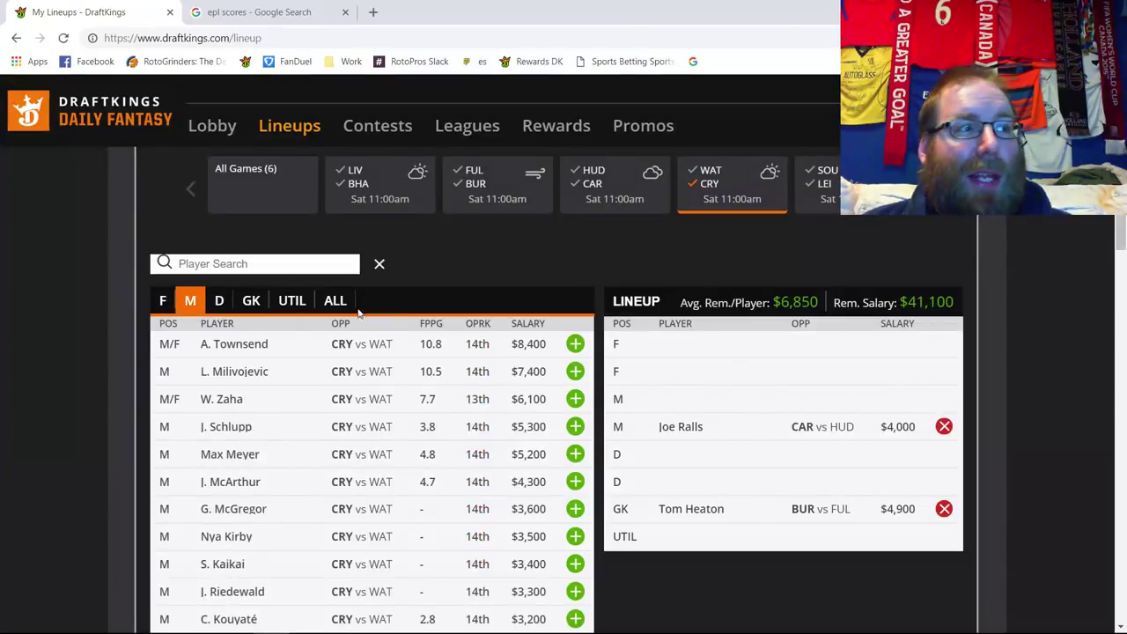
left_click(244, 347)
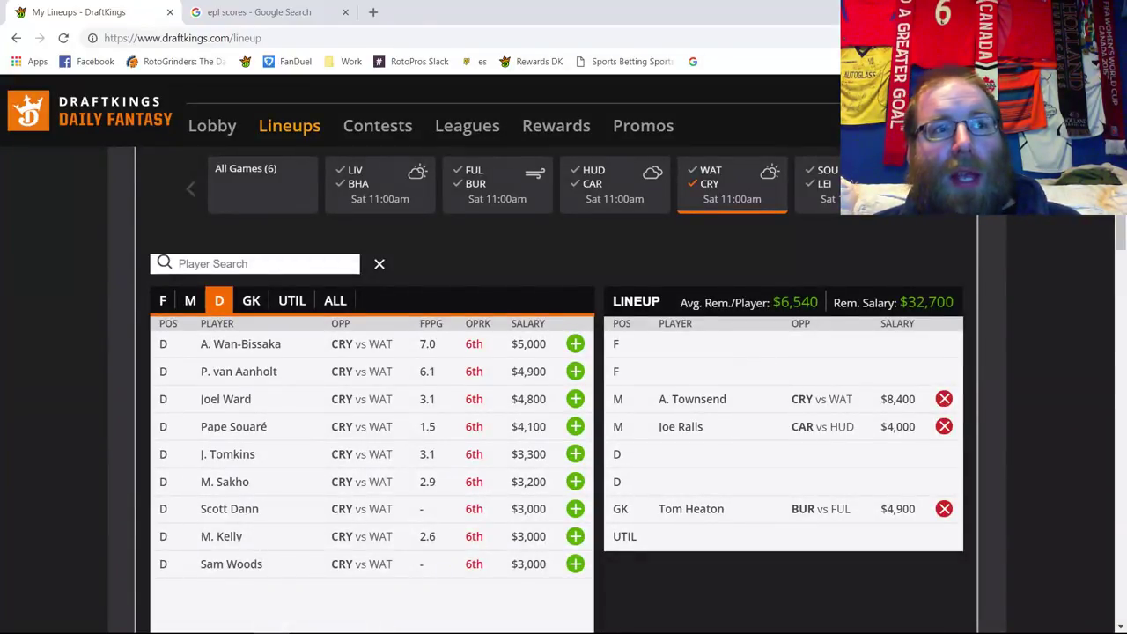
left_click(944, 399)
- Clear the Crystal Palace filter, check Liverpool's midfielders and list the midfielders from all games
left_click(739, 198)
left_click(359, 180)
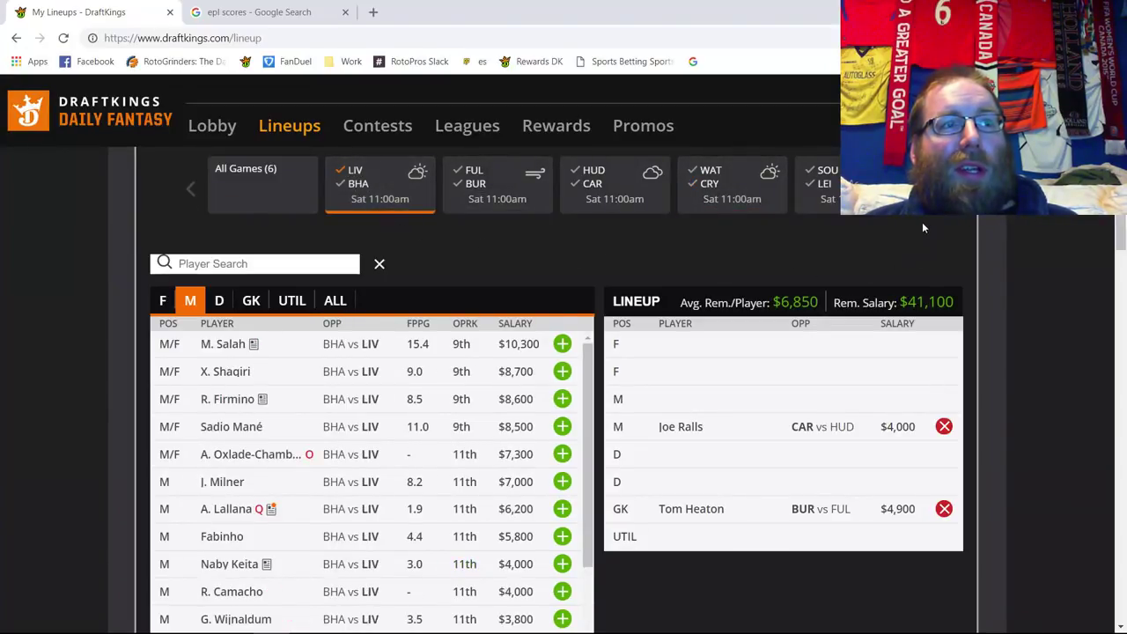
left_click(297, 193)
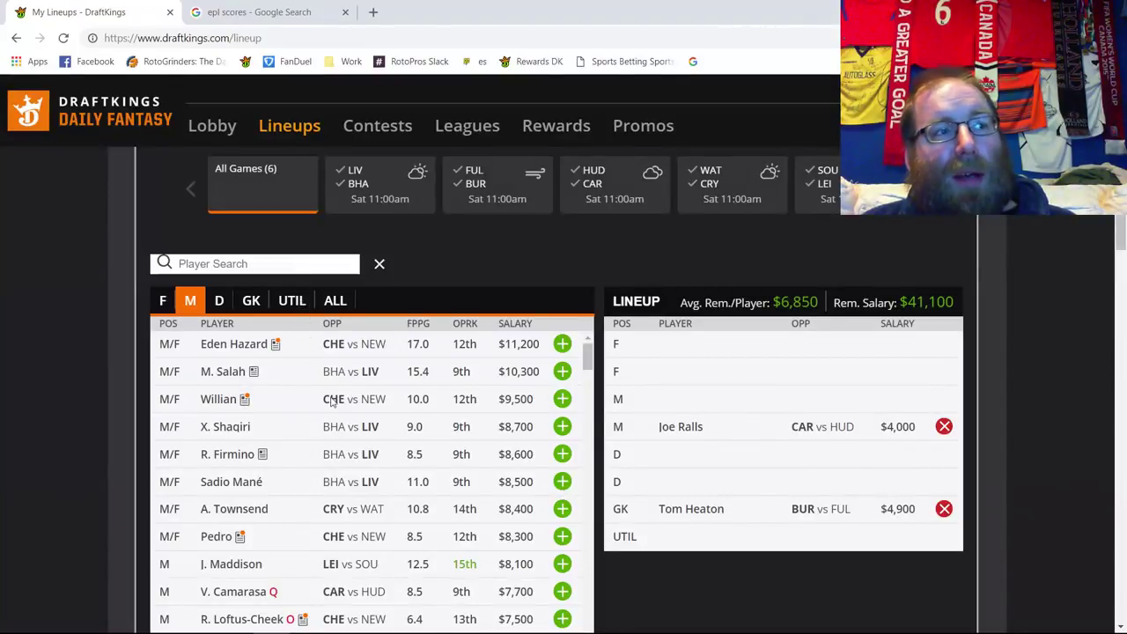
- Try midfielder A. Townsend in the open midfield slot, examine his season stats and 10-game log, and remove him again
scroll(350, 438, "down", 1)
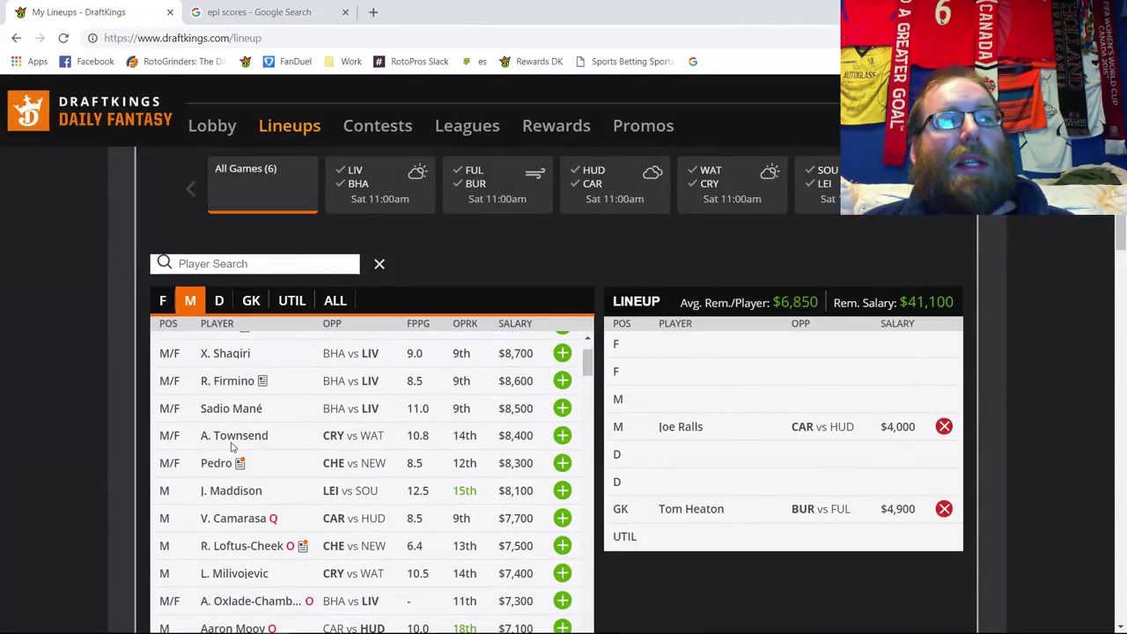
scroll(242, 493, "down", 1)
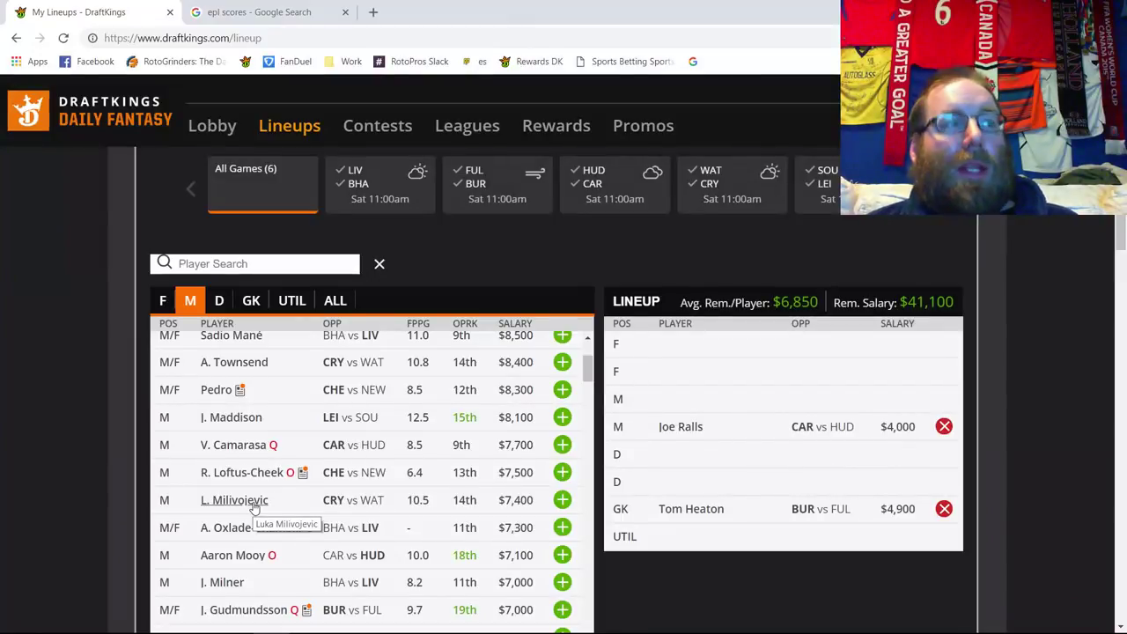
scroll(515, 372, "up", 2)
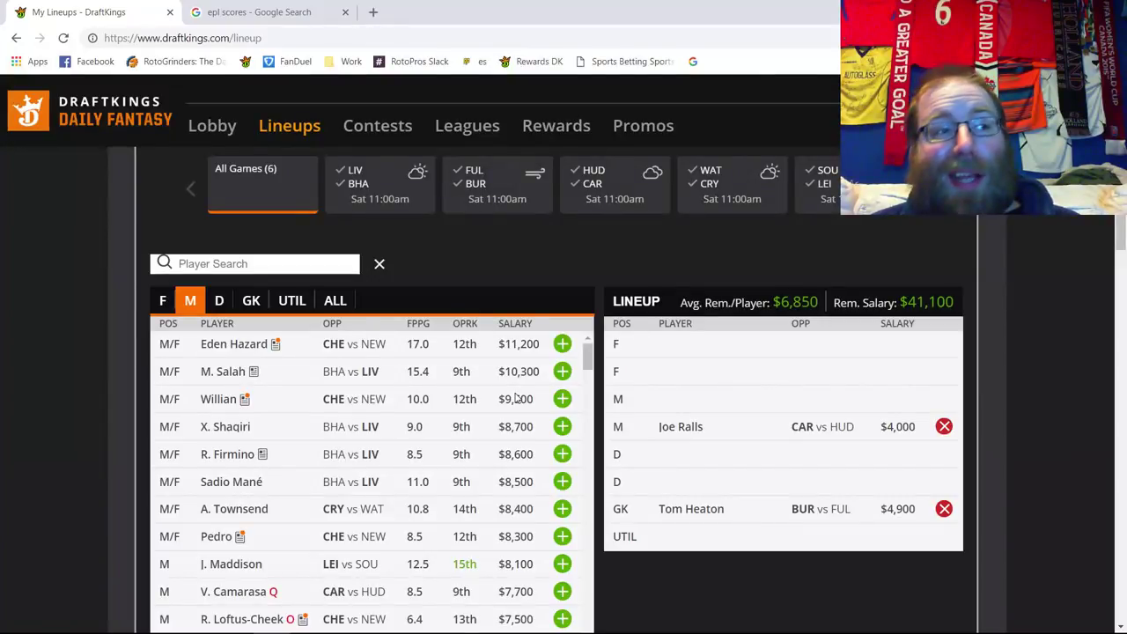
left_click(561, 508)
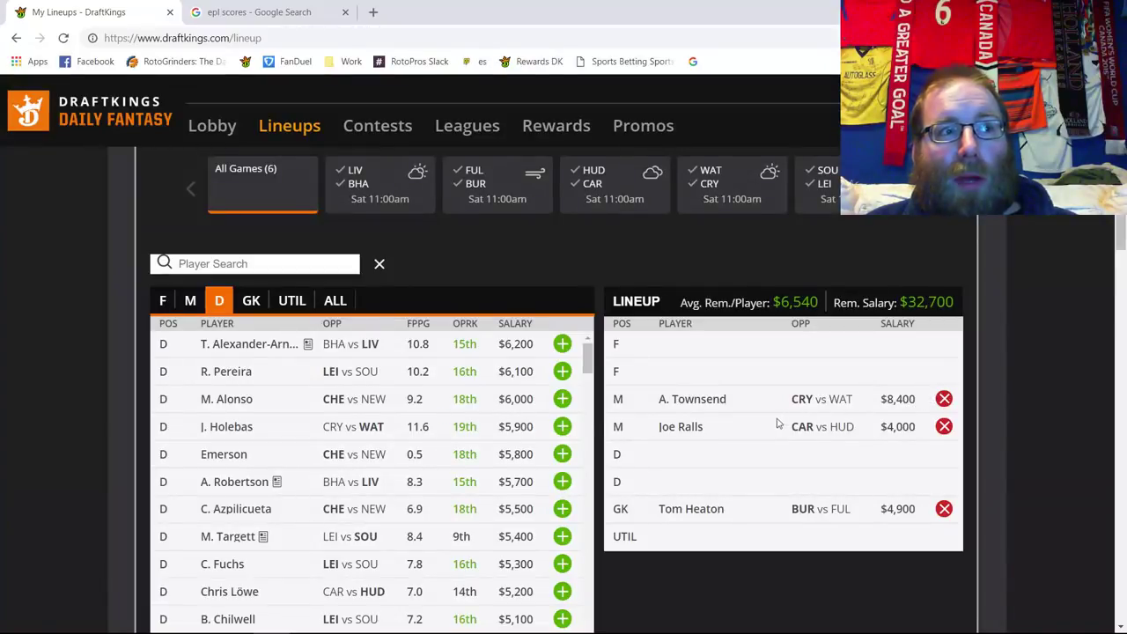
left_click(700, 405)
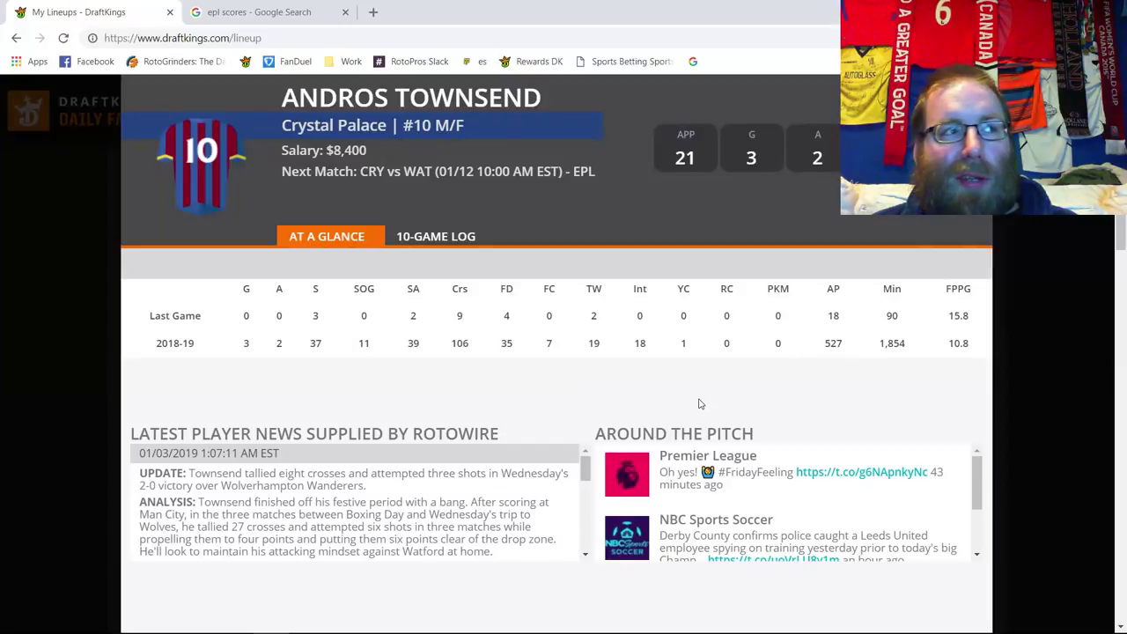
left_click(440, 242)
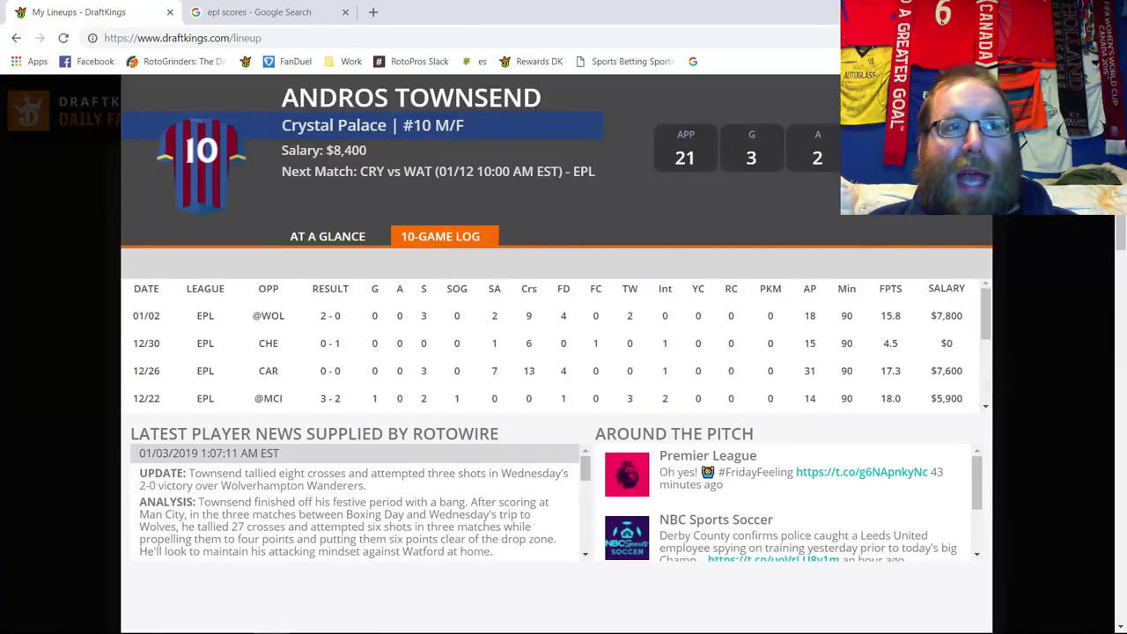
key("Escape")
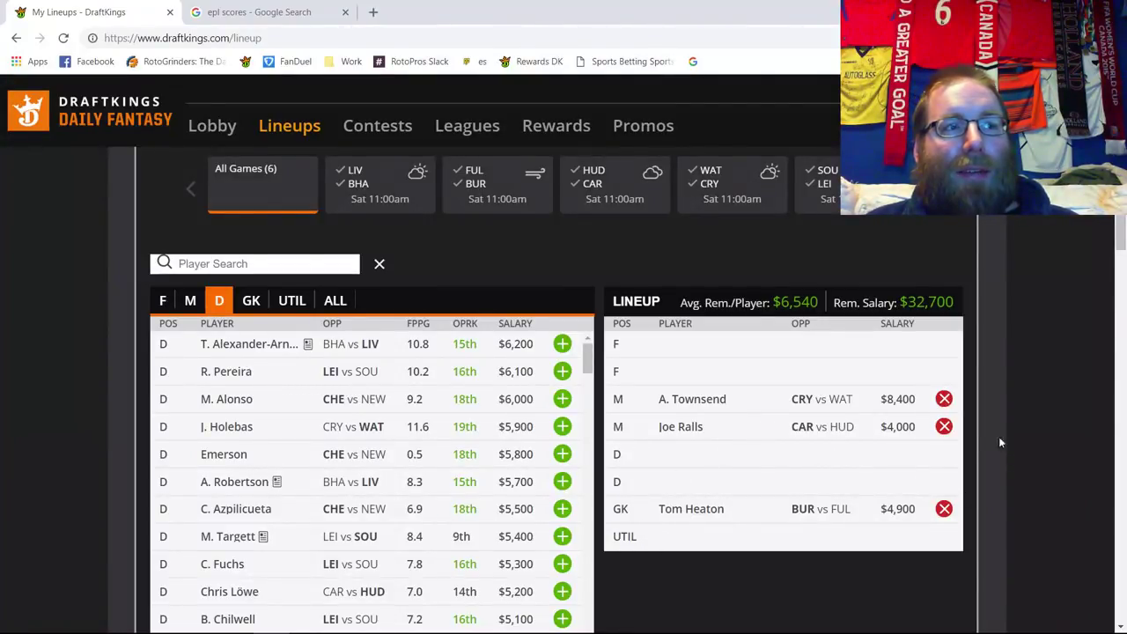
left_click(944, 399)
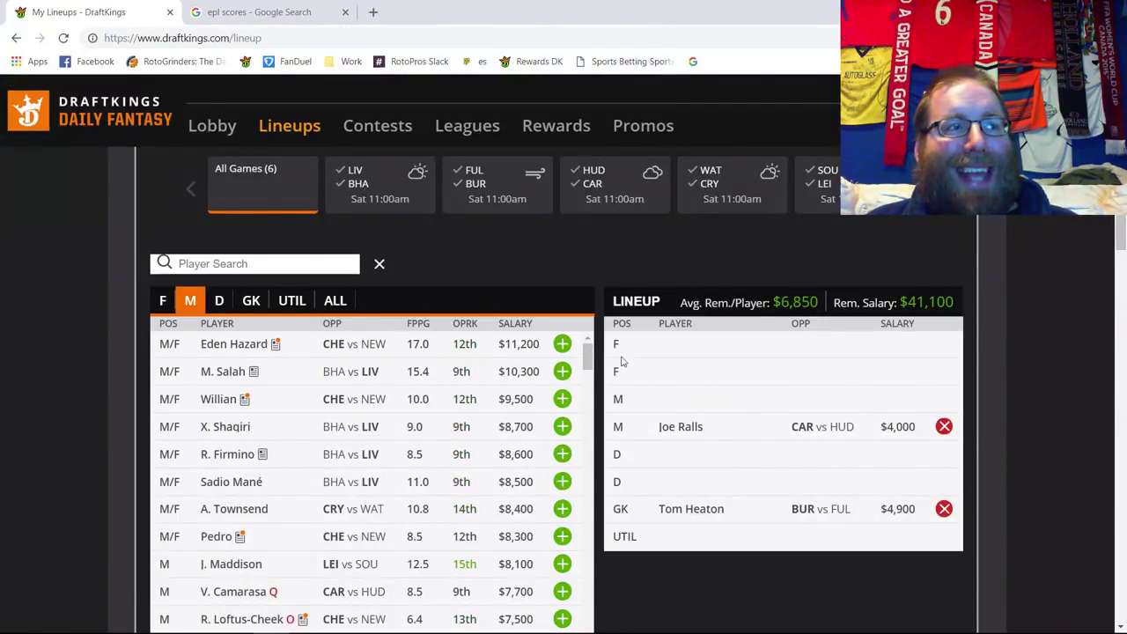
- Check Crystal Palace's forwards and switch the filter to the Southampton–Leicester game
left_click(161, 301)
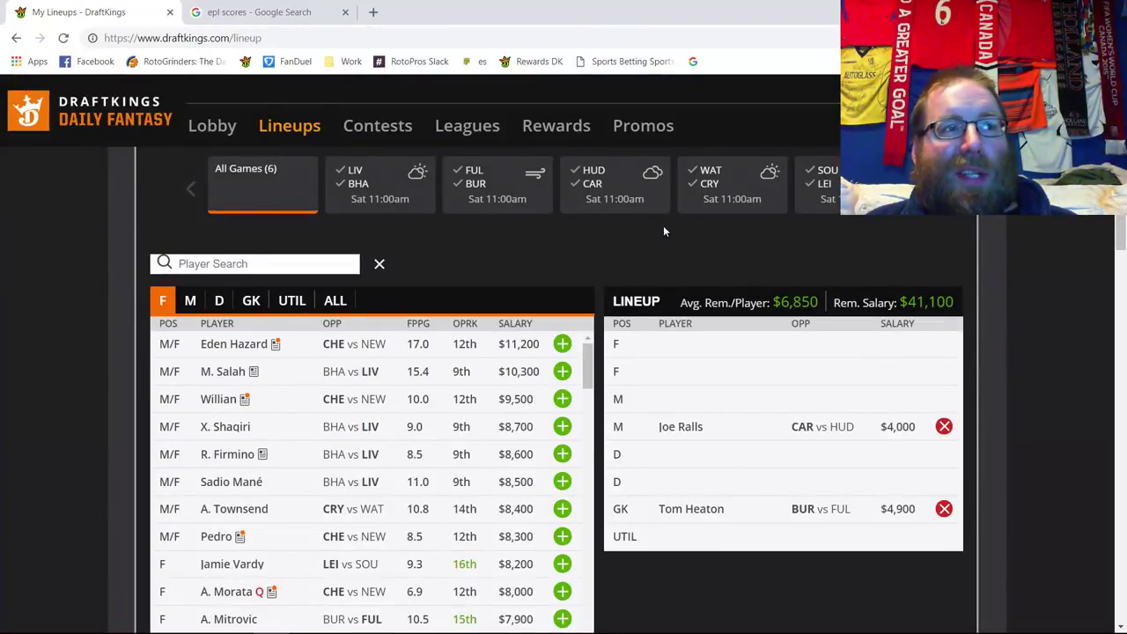
left_click(709, 184)
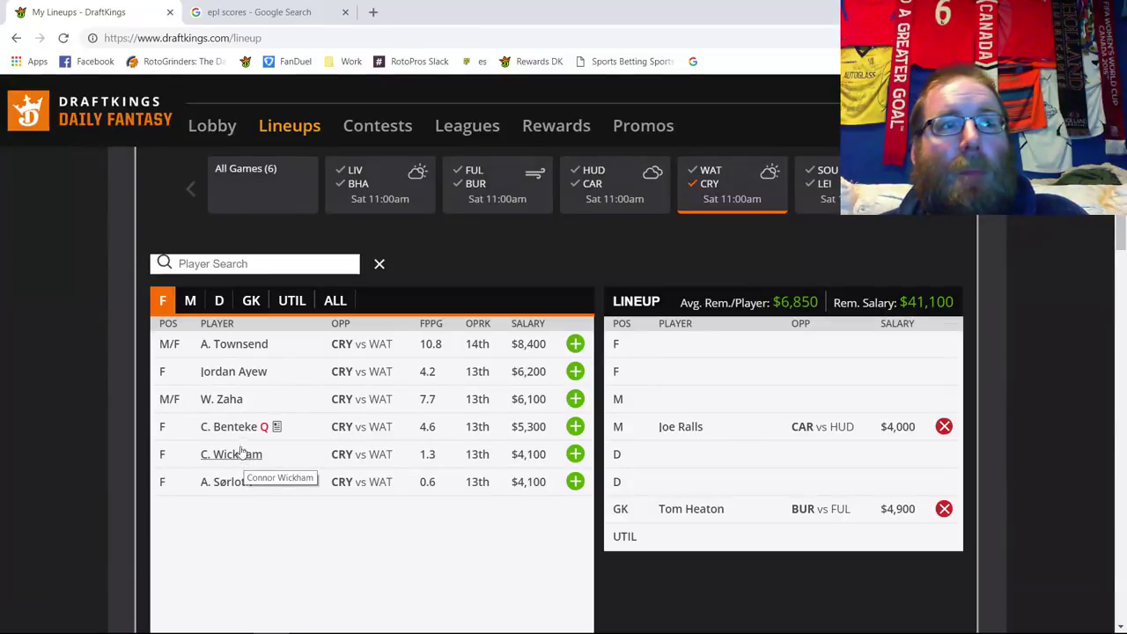
left_click(745, 185)
left_click(827, 178)
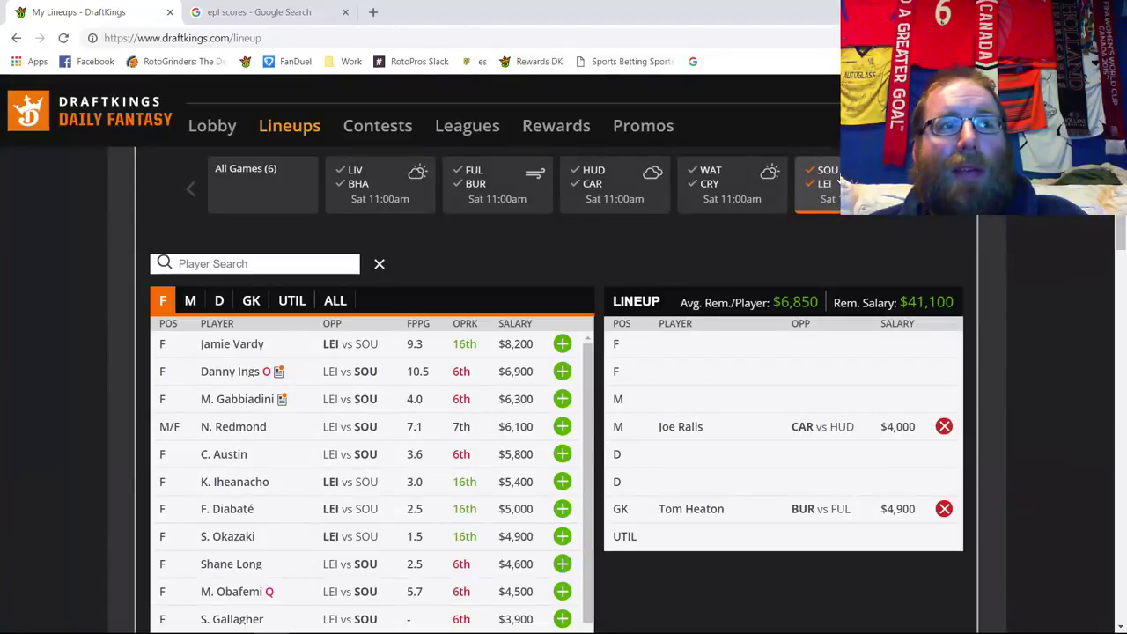
- Narrow the filter to Southampton and look through its players by position, ending with the goalkeepers
left_click(251, 300)
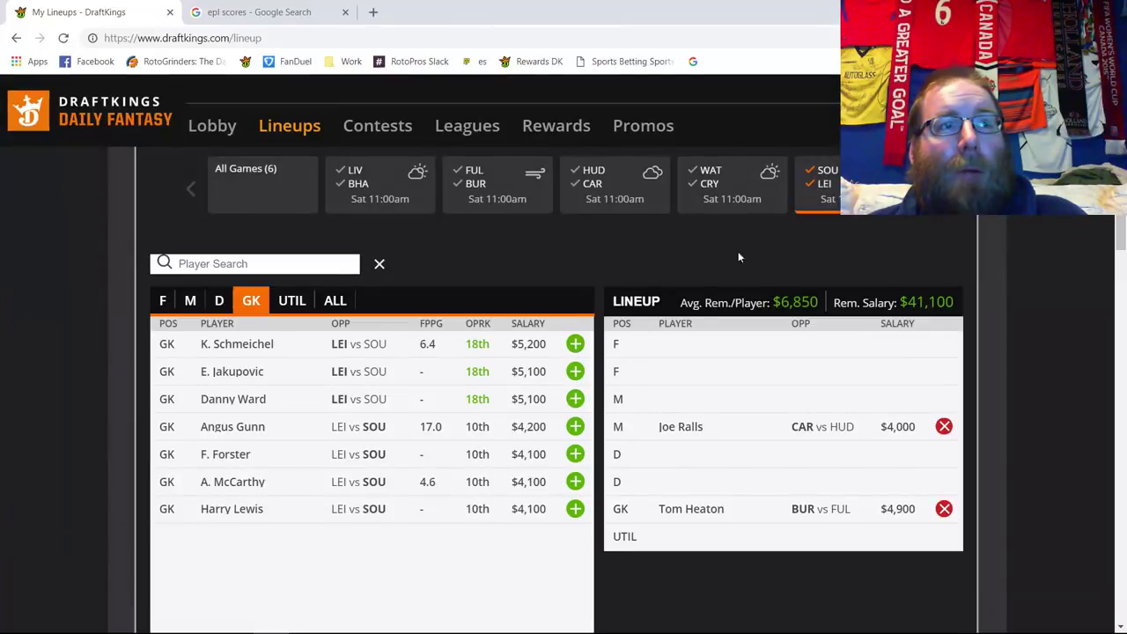
left_click(826, 185)
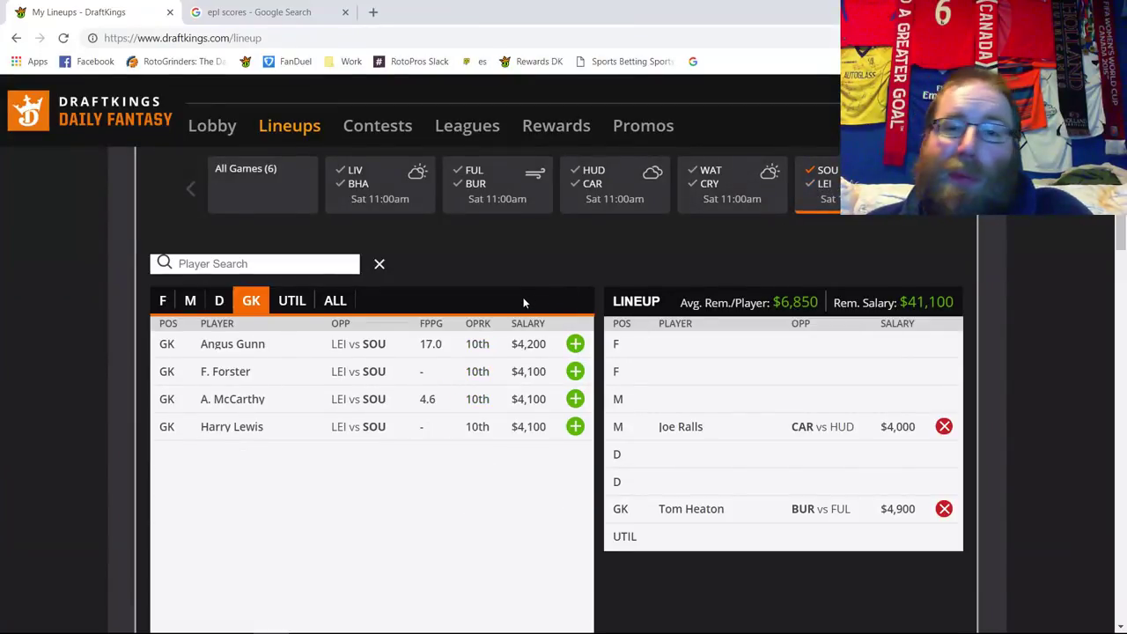
left_click(218, 302)
left_click(190, 301)
left_click(164, 301)
left_click(250, 300)
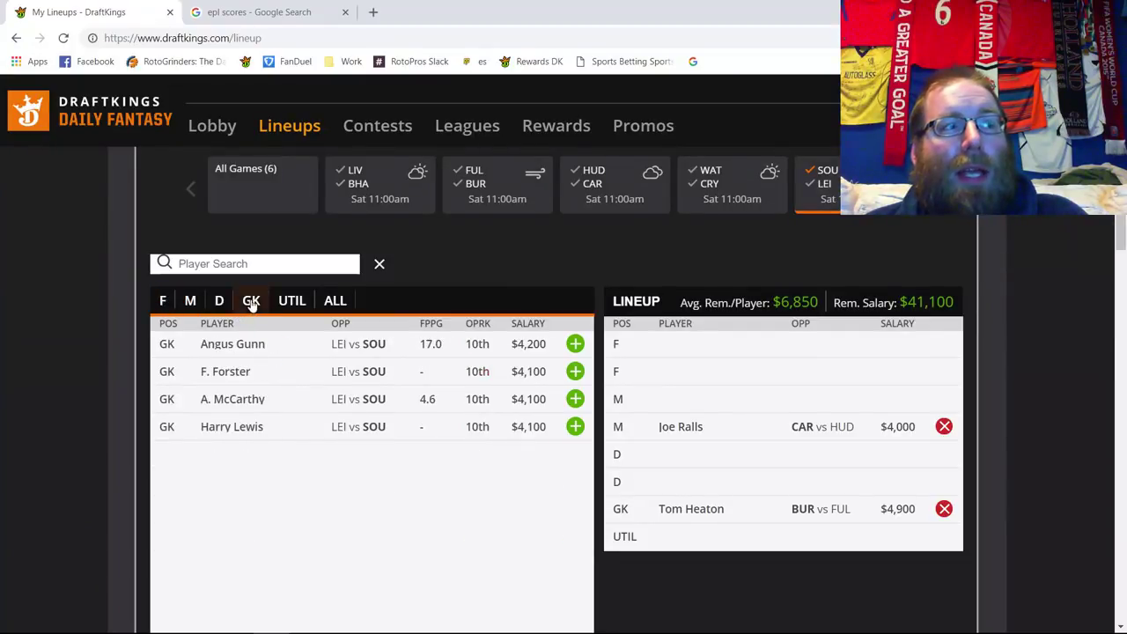
- Try Angus Gunn as goalkeeper in place of Tom Heaton, and restore Tom Heaton using a temporary Burnley filter
left_click(944, 511)
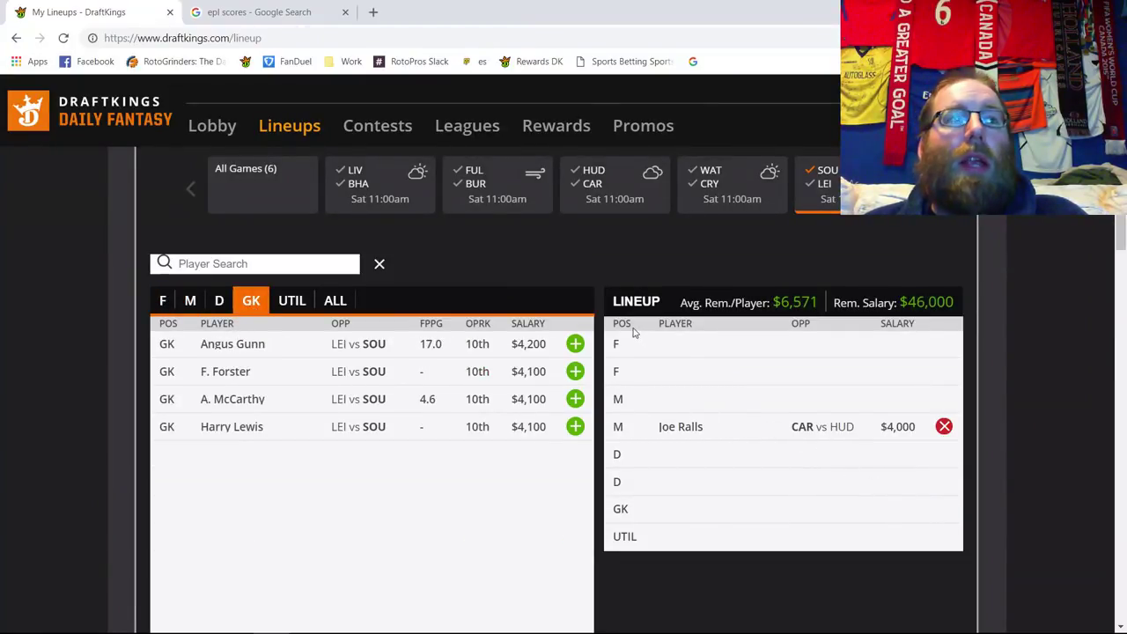
left_click(575, 345)
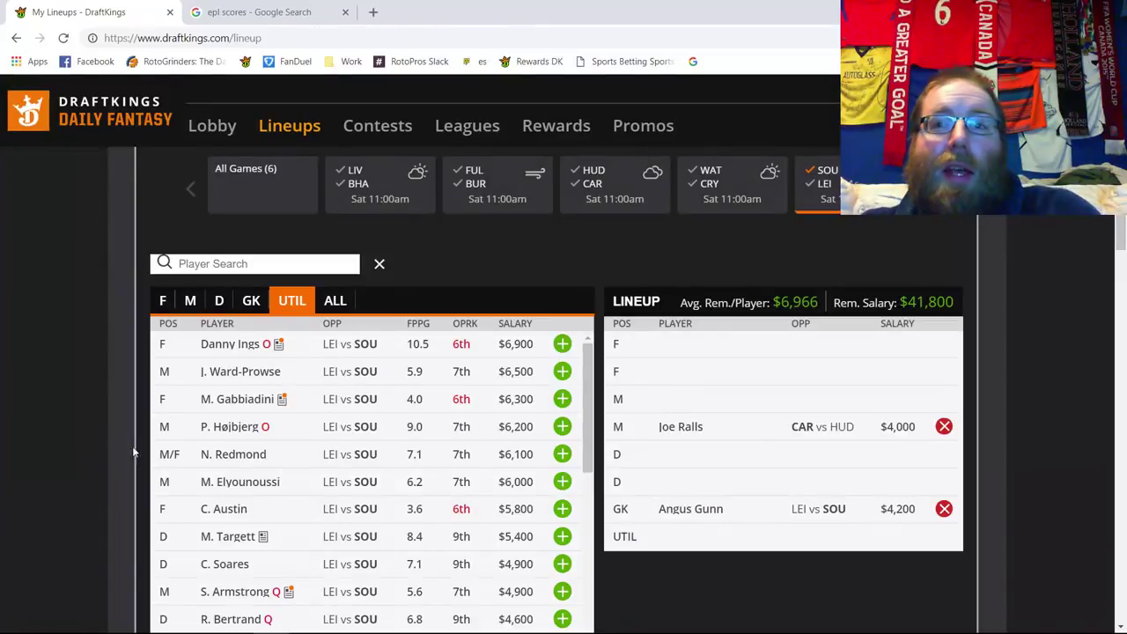
left_click(944, 510)
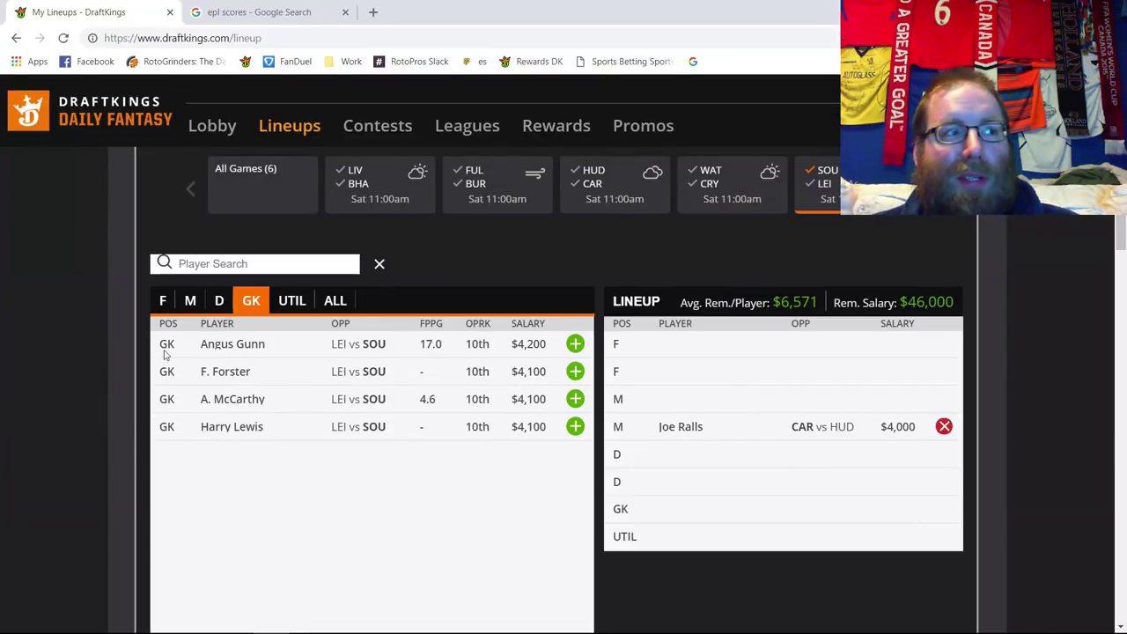
left_click(477, 192)
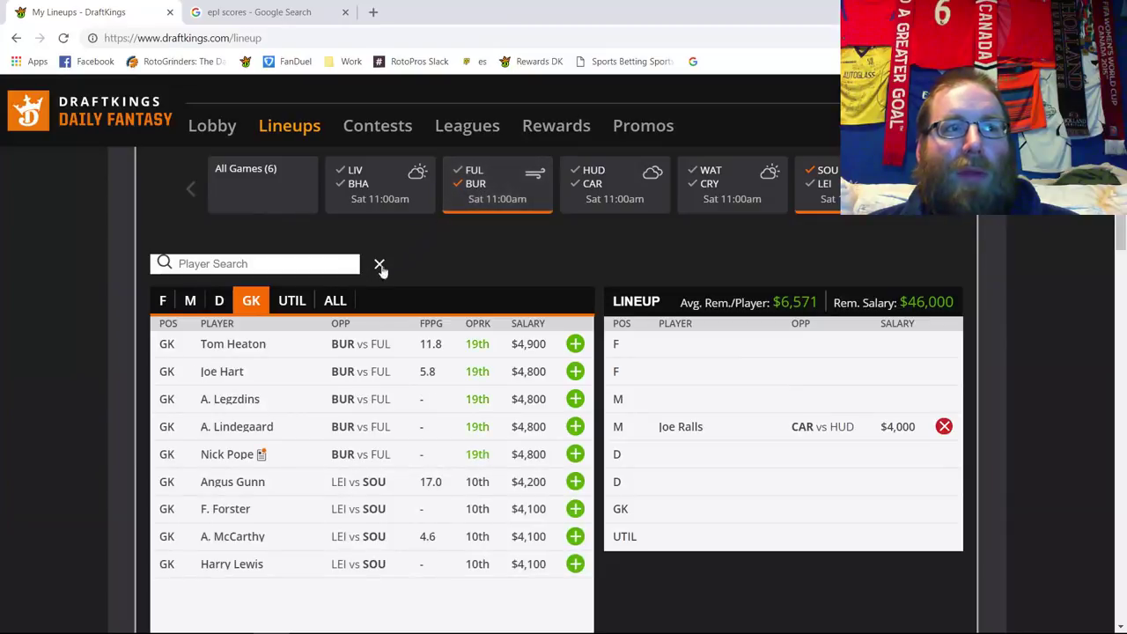
left_click(575, 344)
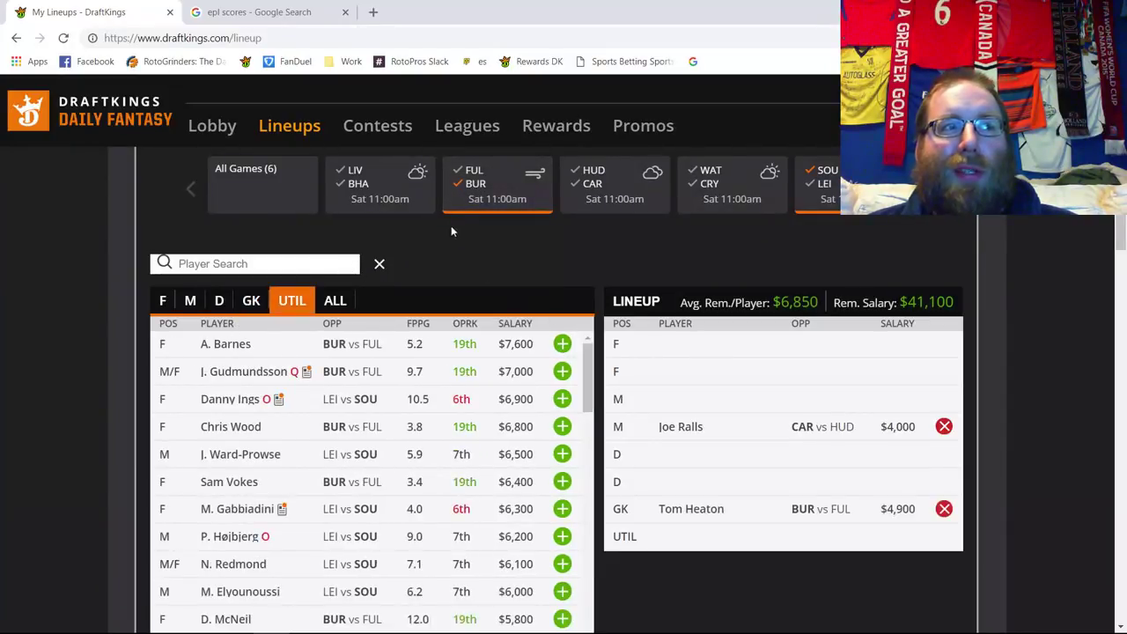
left_click(476, 186)
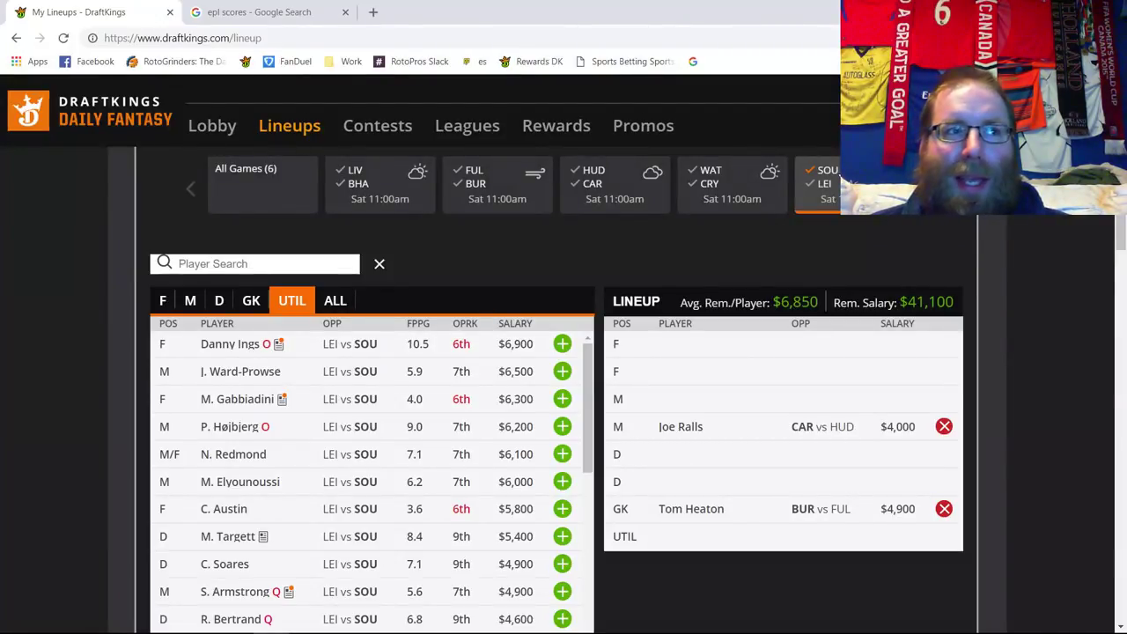
- Switch the team filter from Southampton to Leicester and compare Leicester's goalkeepers and defenders
left_click(830, 188)
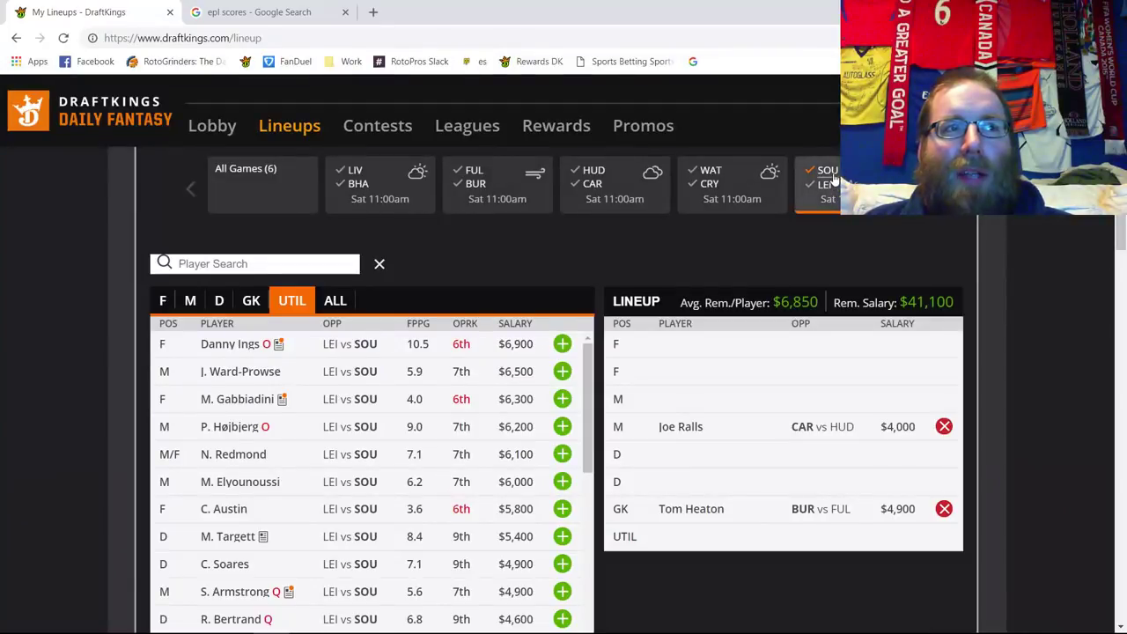
left_click(829, 188)
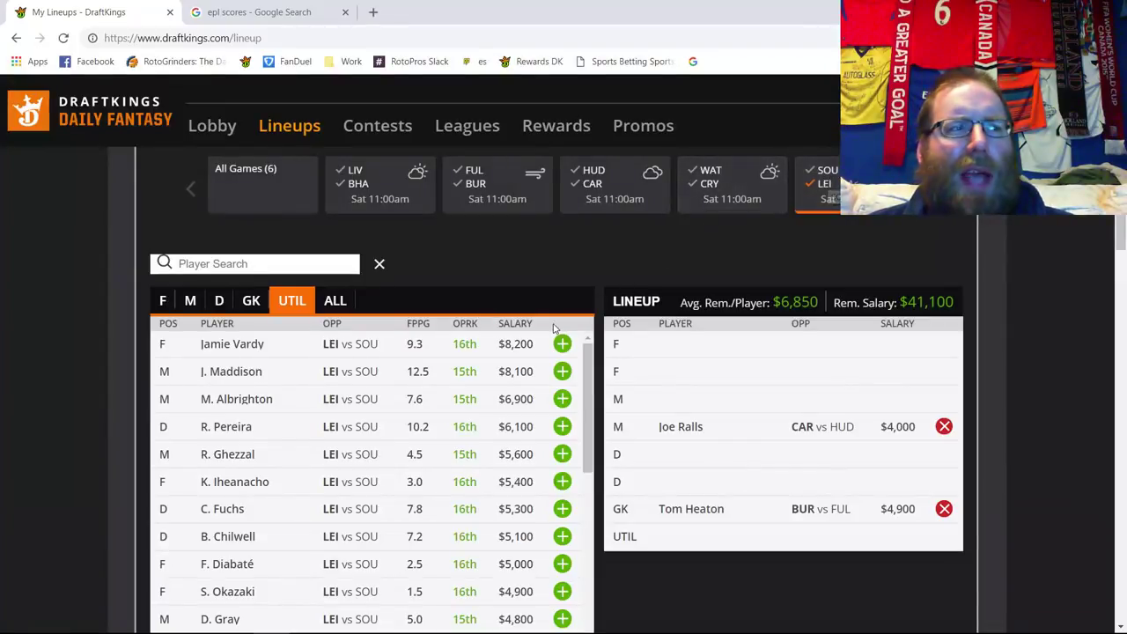
left_click(248, 301)
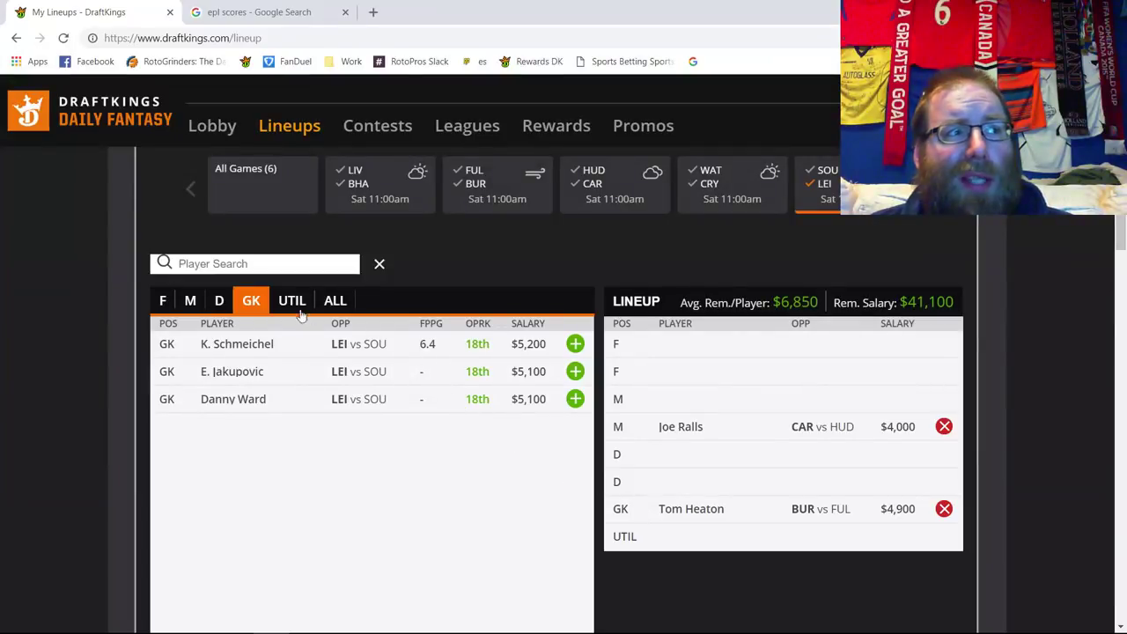
left_click(218, 304)
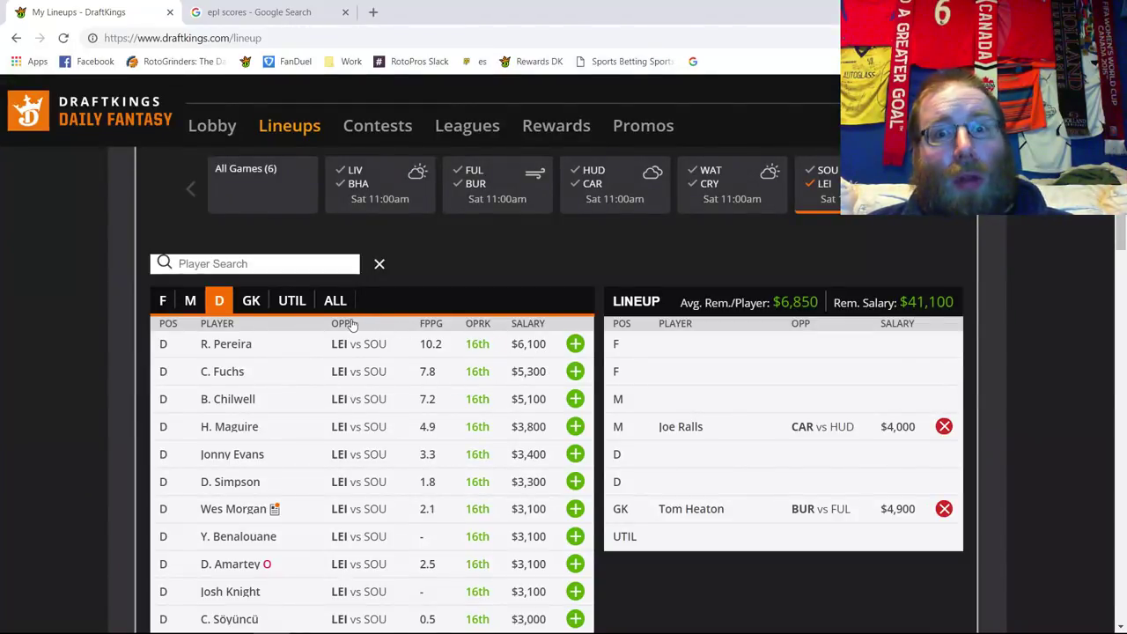
- Examine Leicester defender Christian Fuchs's season stats and the 12/15 match in his 10-game log
left_click(222, 370)
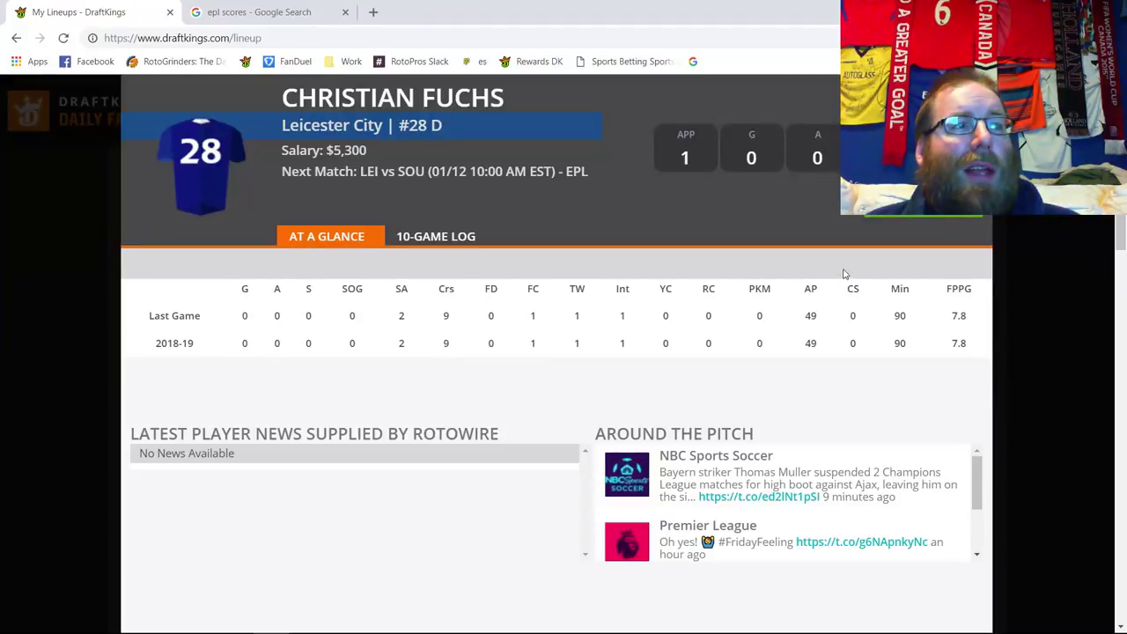
left_click(445, 240)
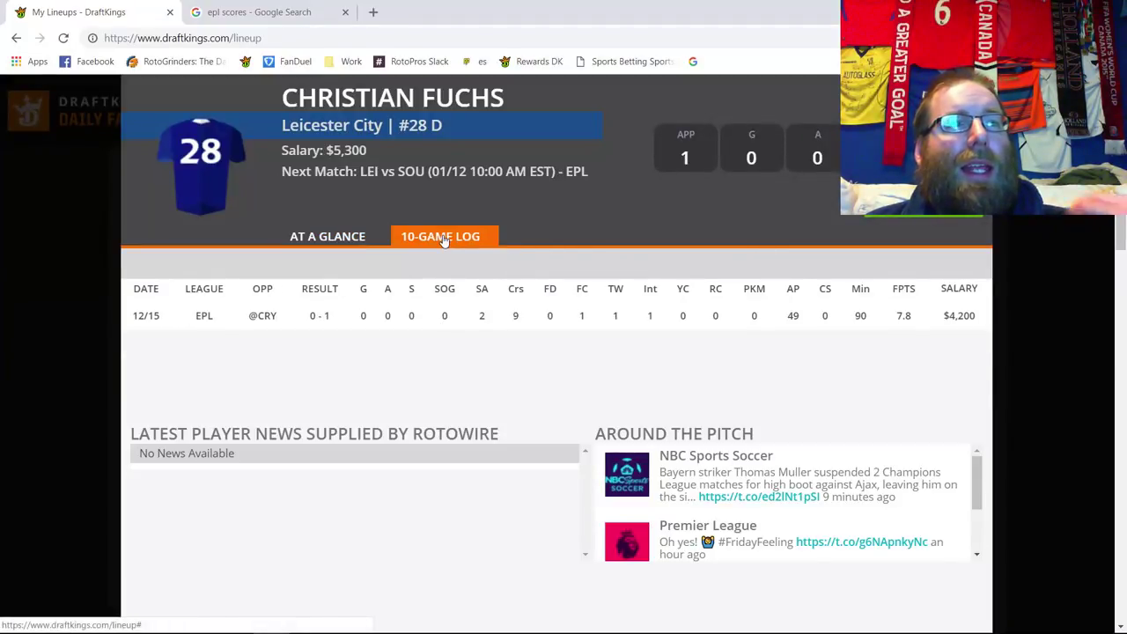
double_click(147, 316)
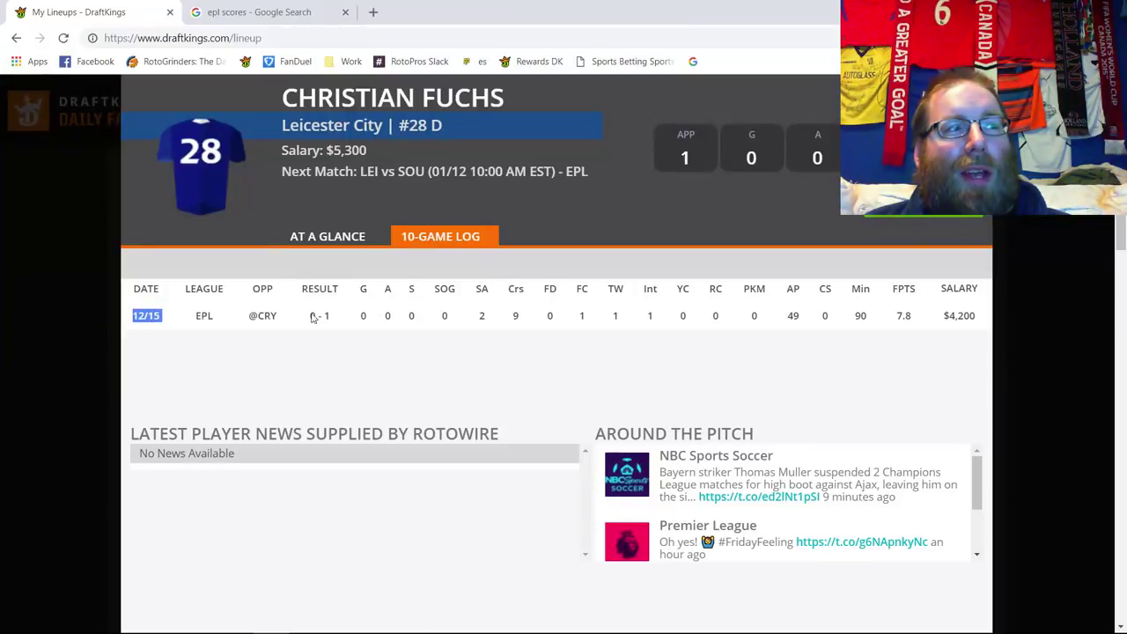
left_click(584, 313)
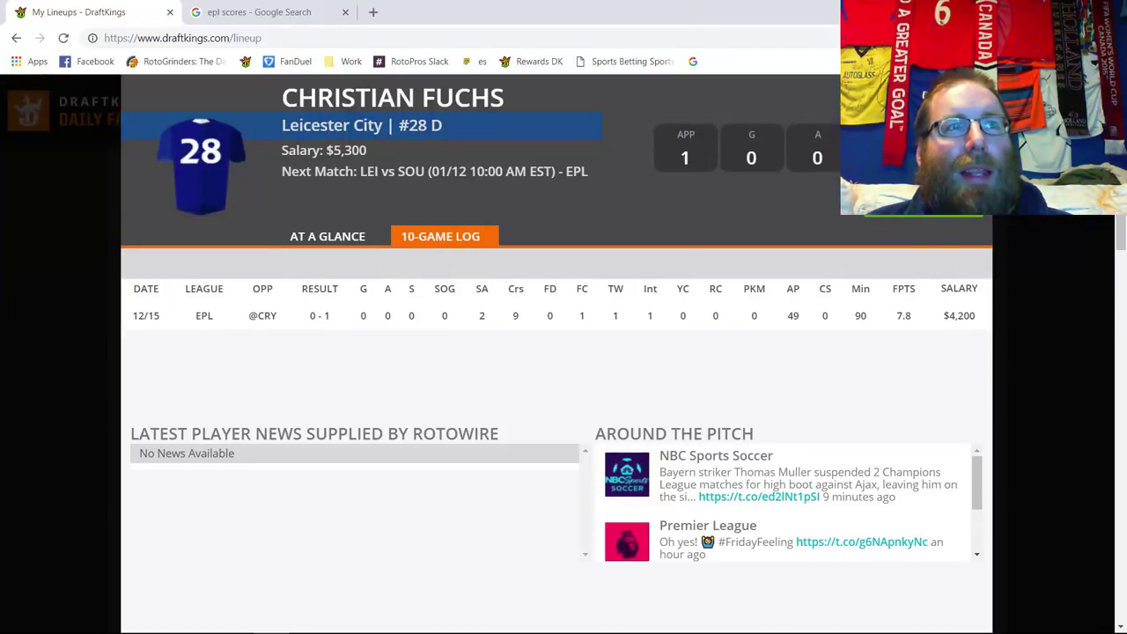
key("Escape")
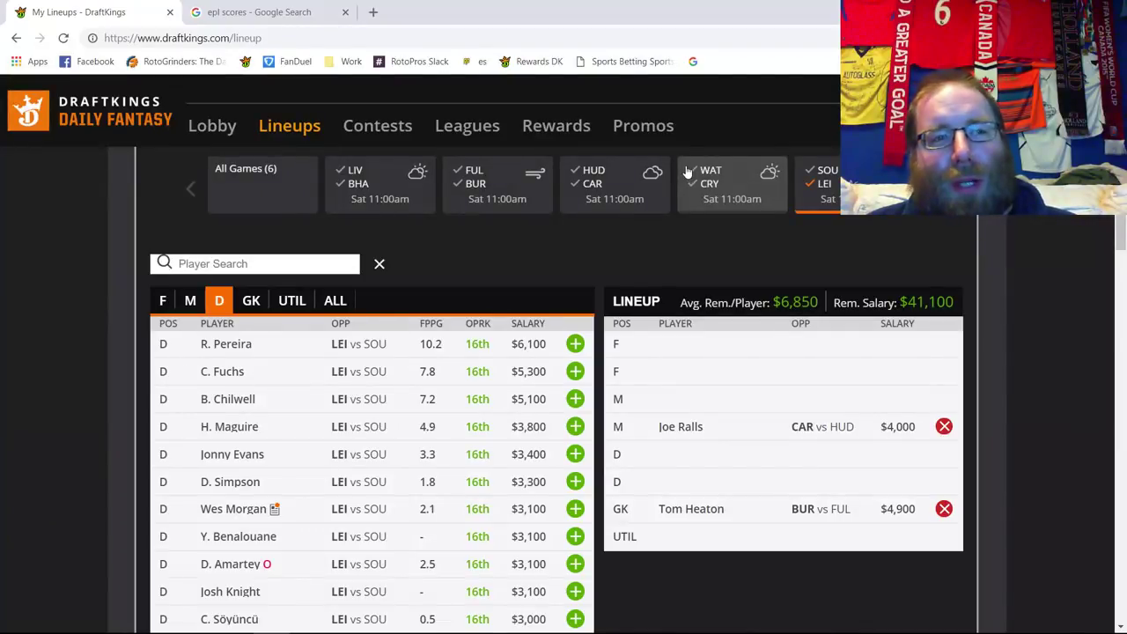
- Try Leicester's J. Maddison in midfield and Jamie Vardy at forward in the lineup, removing both again
left_click(190, 300)
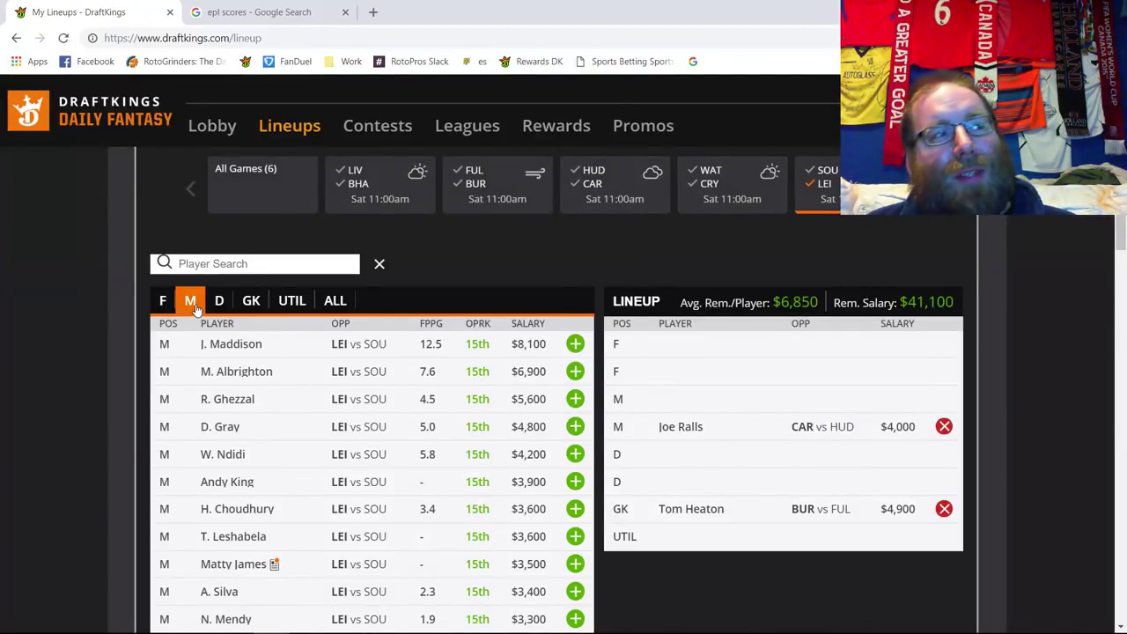
left_click(575, 345)
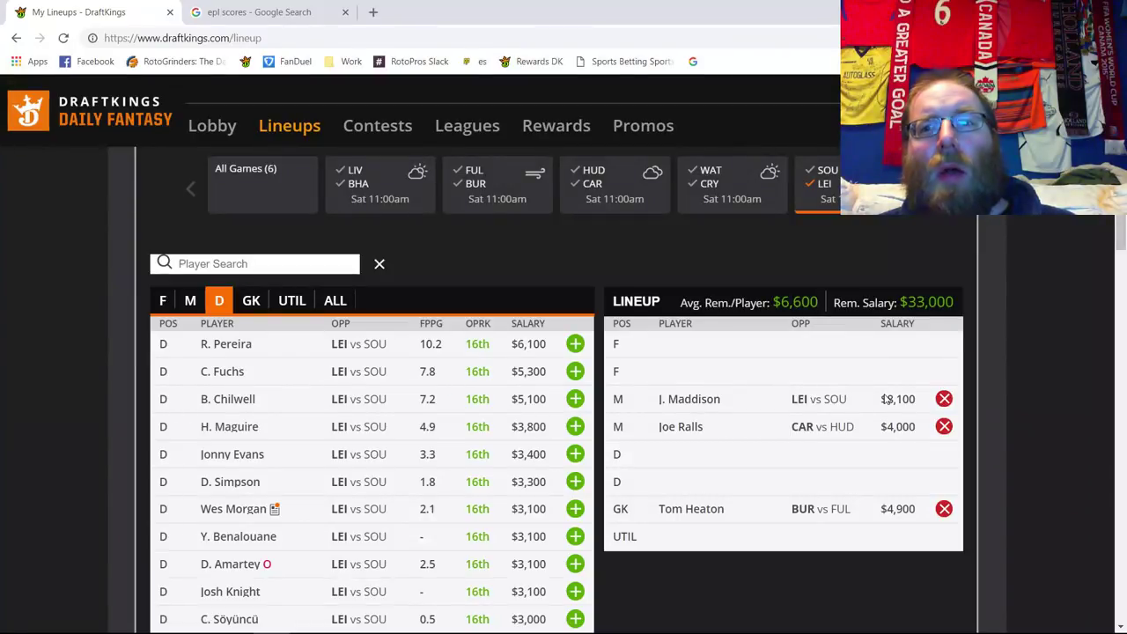
left_click(163, 301)
left_click(575, 344)
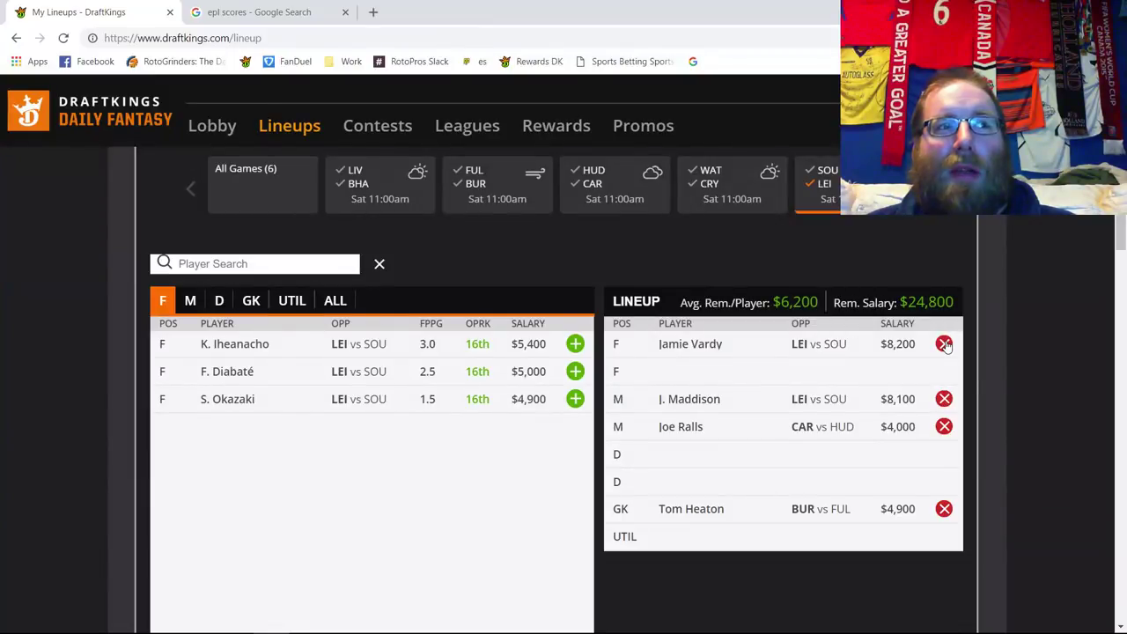
left_click(943, 398)
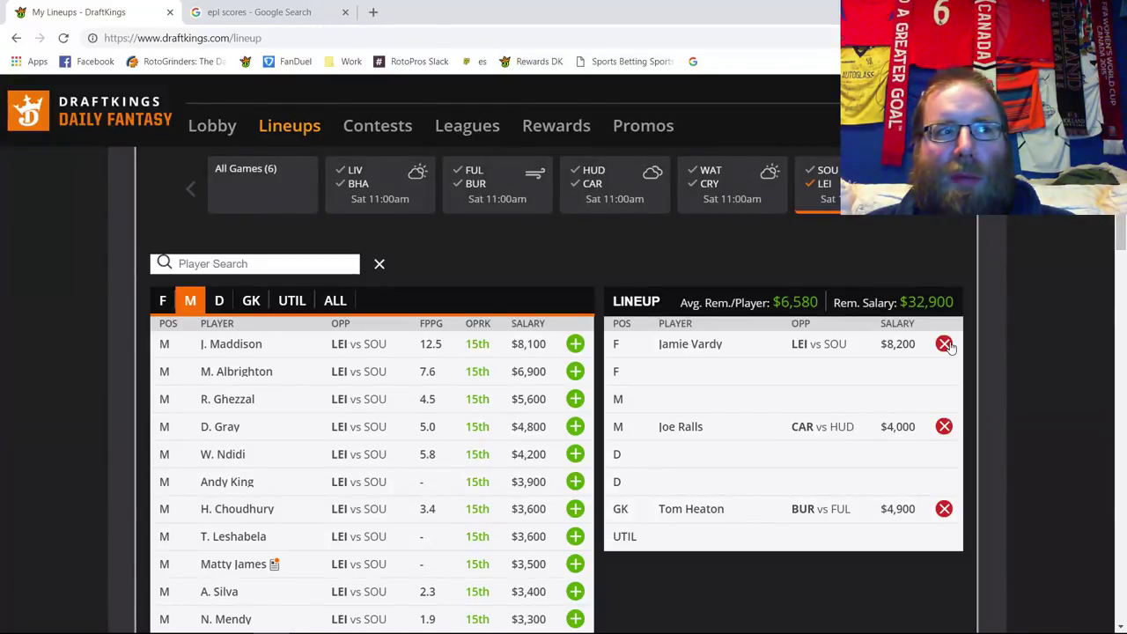
left_click(943, 344)
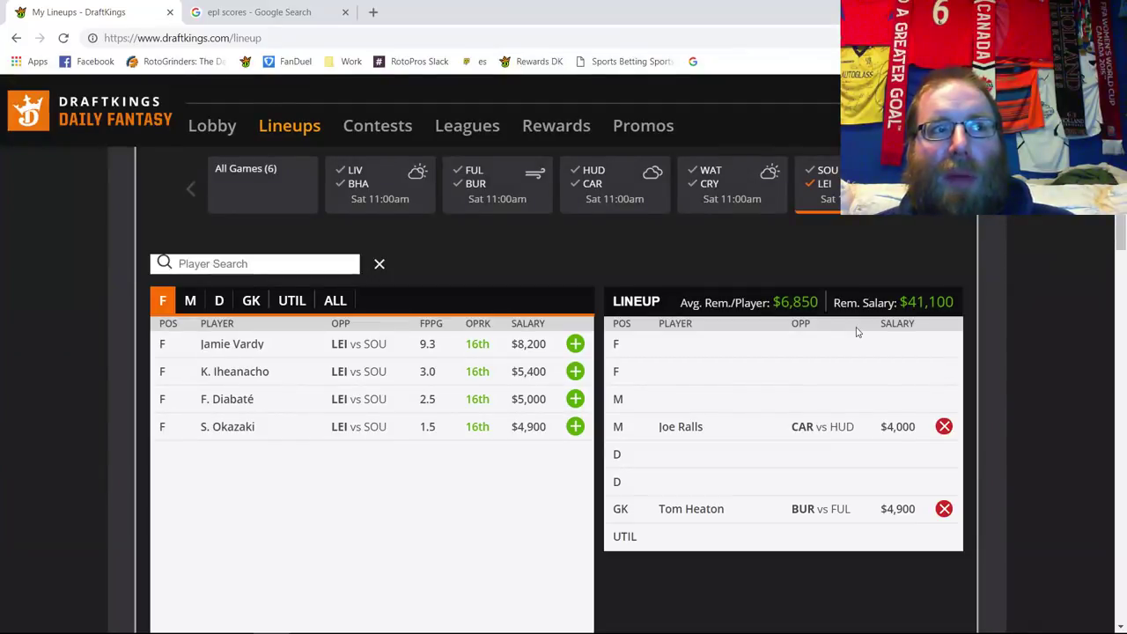
- Switch the team filter from Leicester back to Southampton and check Southampton's forwards
left_click(820, 179)
left_click(826, 175)
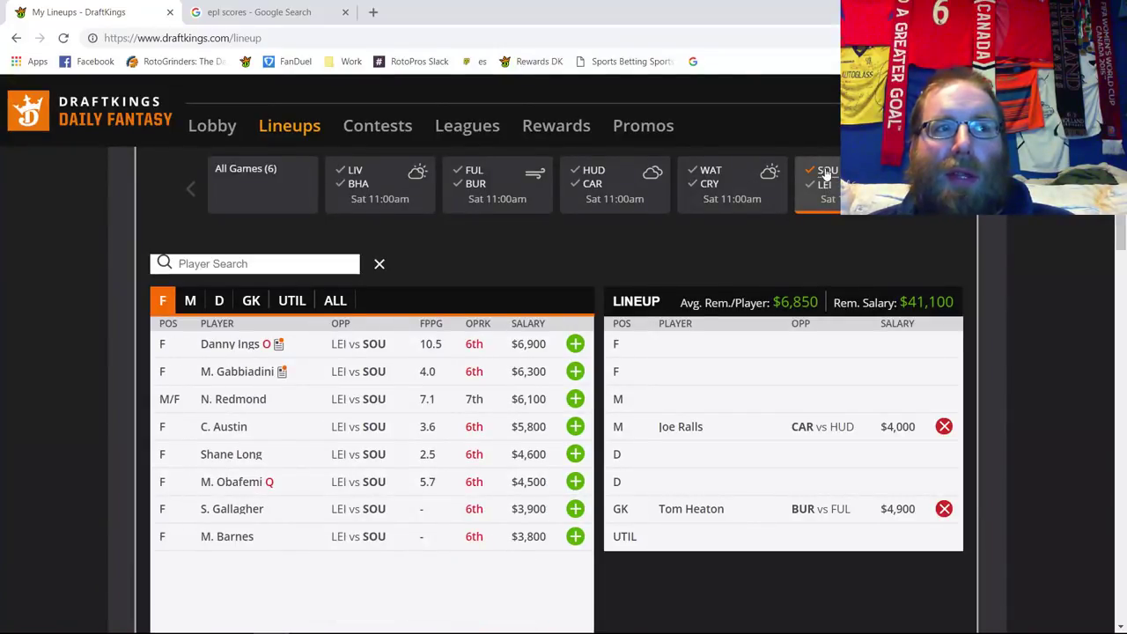
- Switch the player filter from Southampton to the Newcastle–Chelsea game and check its forwards and goalkeepers
left_click(826, 175)
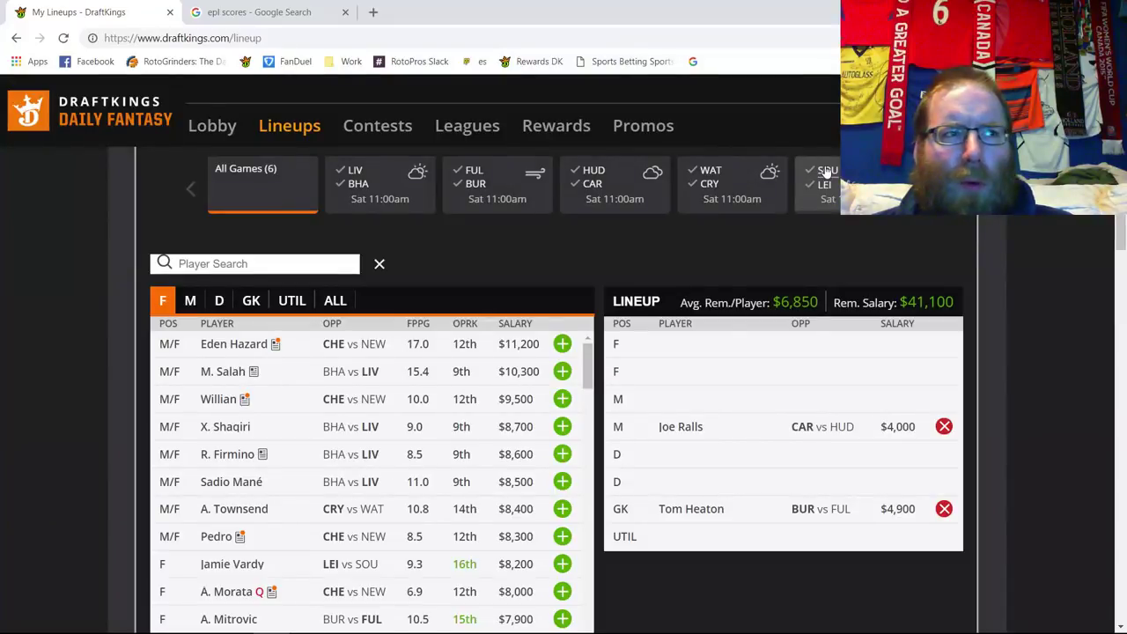
left_click(922, 188)
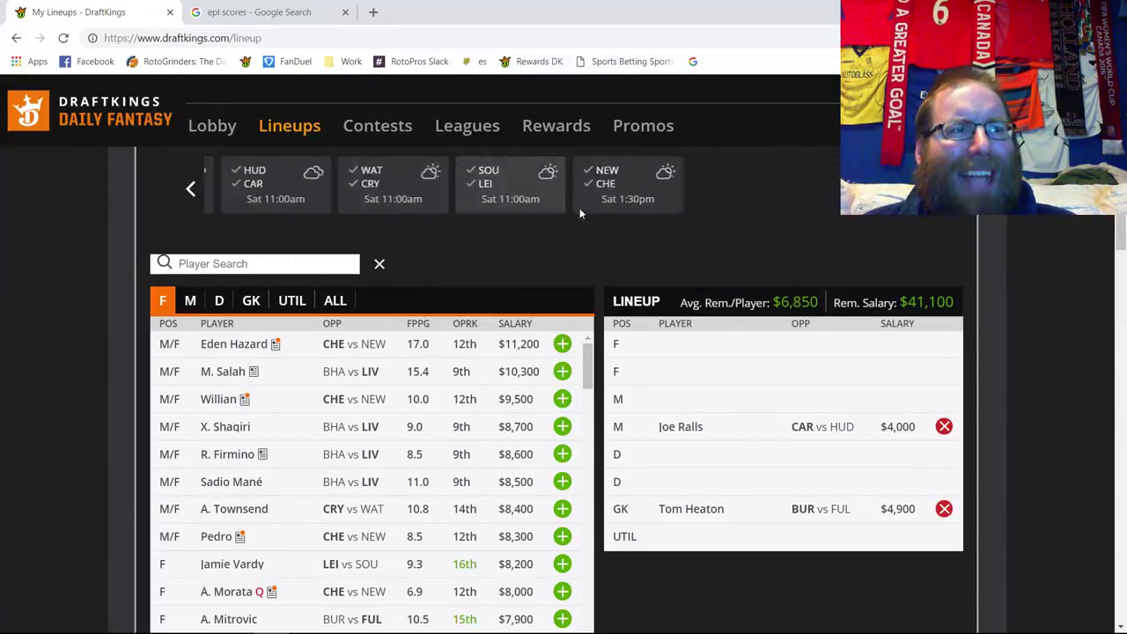
left_click(258, 179)
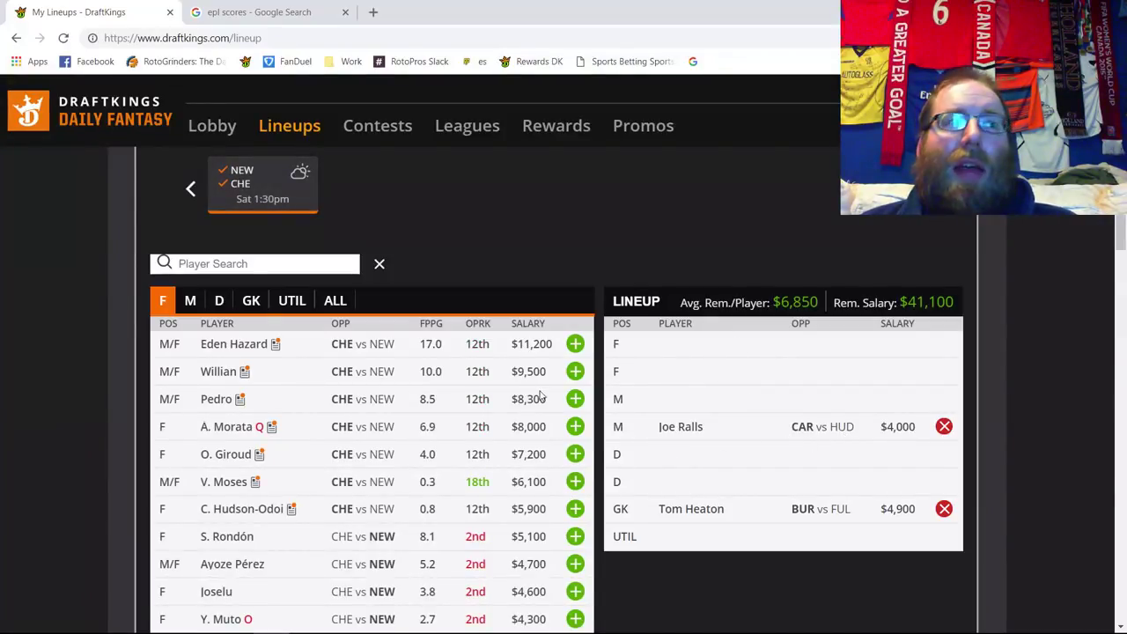
left_click(251, 308)
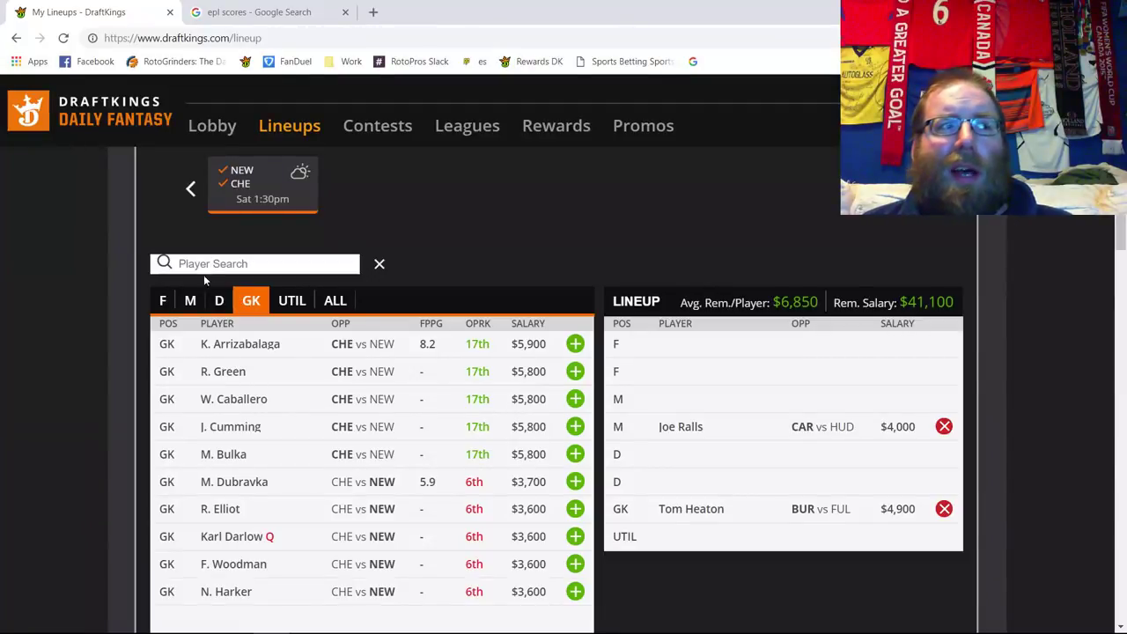
- Examine Chelsea midfielder Willian's season stats and 10-game log
left_click(191, 300)
left_click(226, 371)
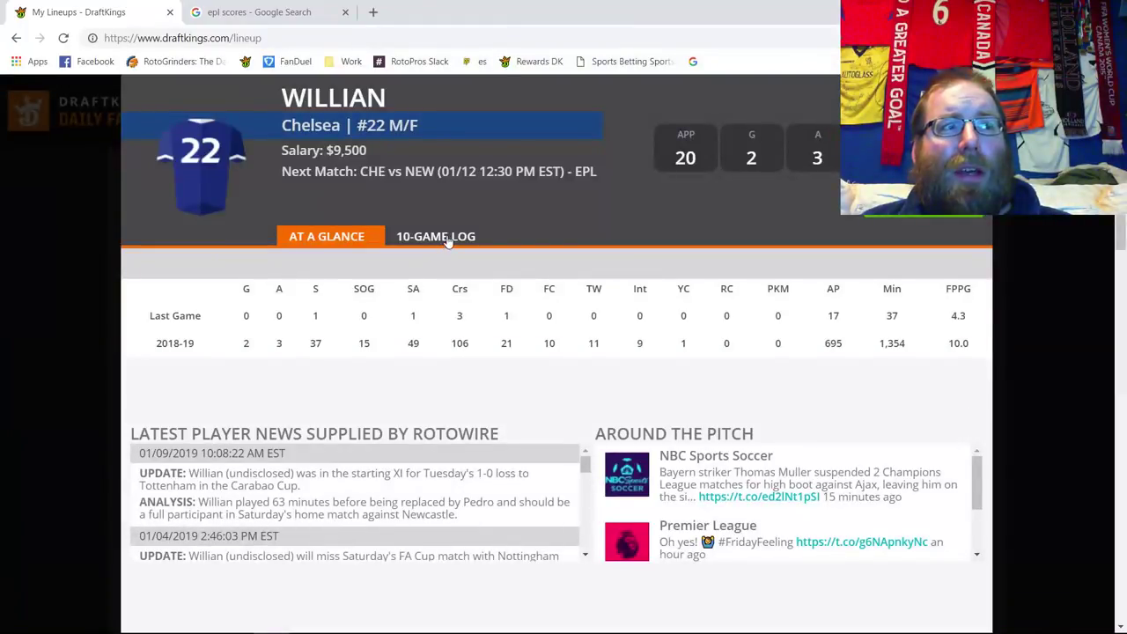
left_click(446, 240)
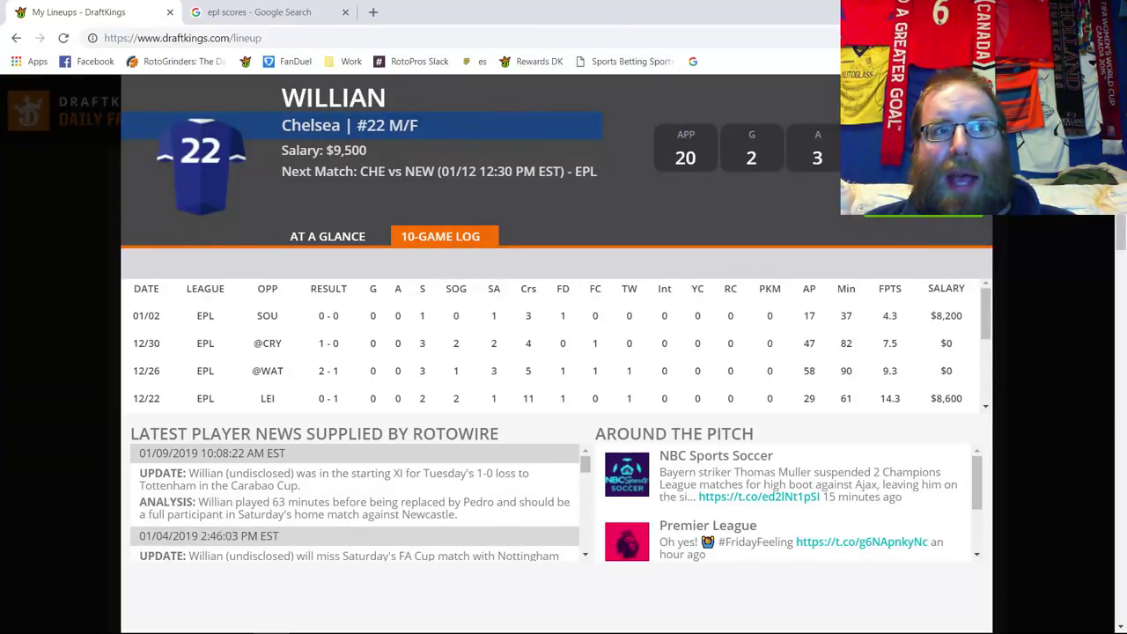
key("Escape")
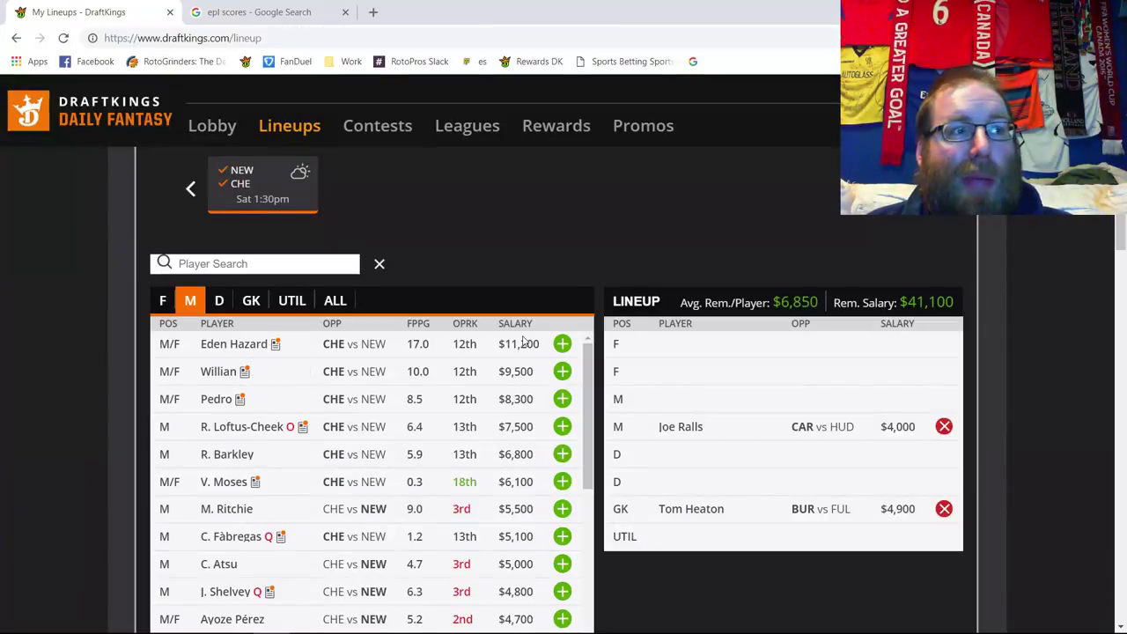
- Reset the game filter, view only Chelsea's midfielders, and switch the team filter to Newcastle's midfielders
left_click(237, 185)
left_click(193, 192)
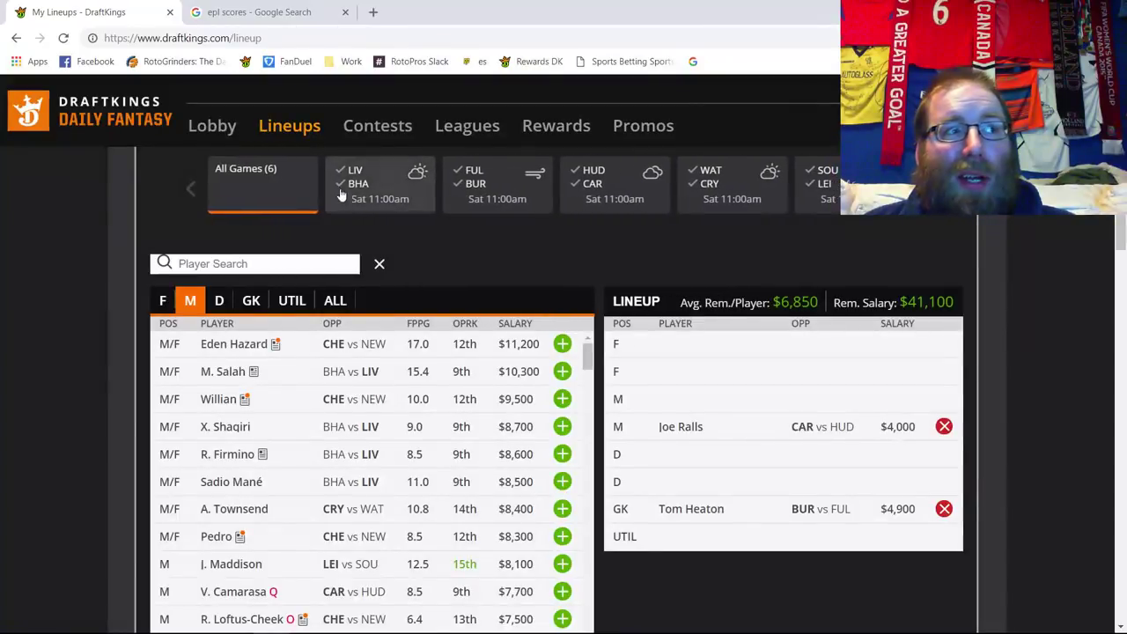
left_click_drag(563, 194, 416, 167)
left_click(251, 188)
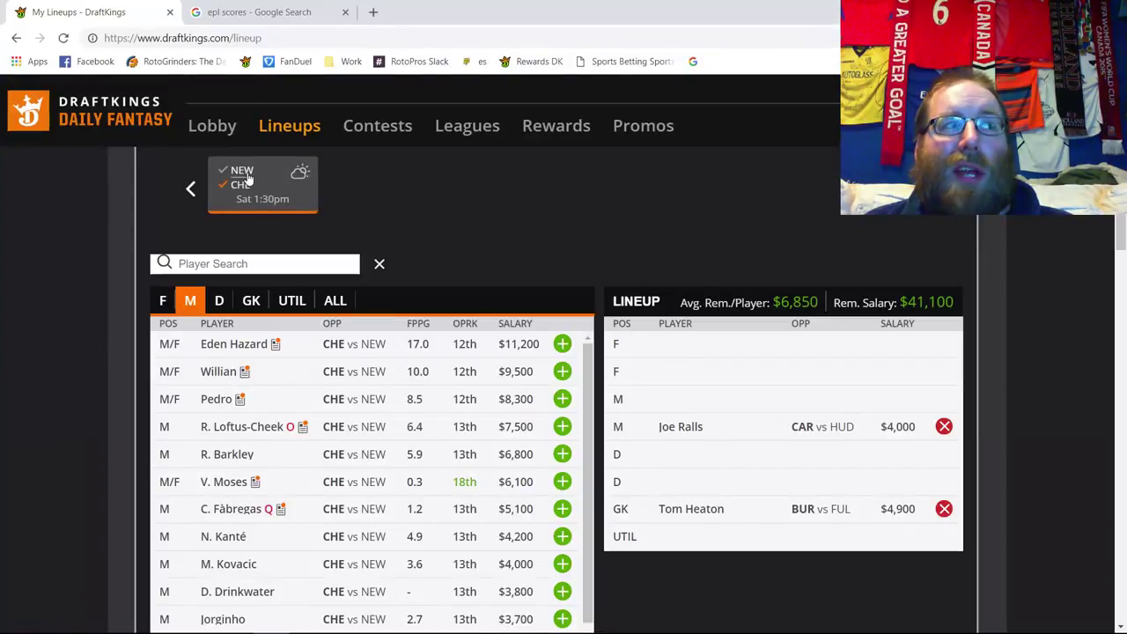
left_click(275, 213)
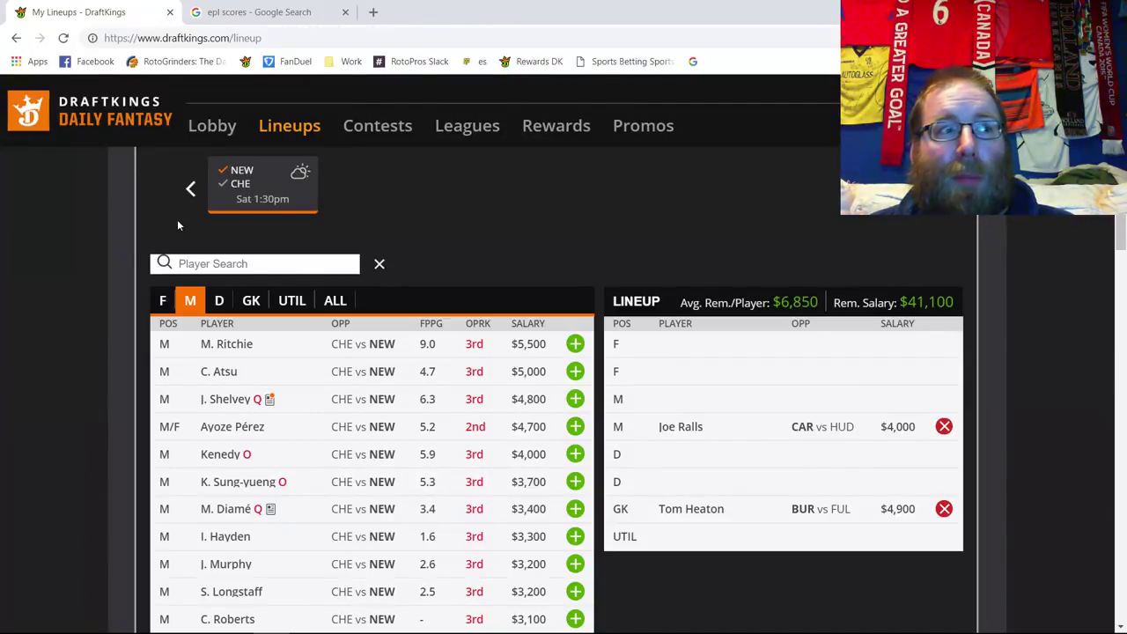
- Try Newcastle's M. Ritchie in midfield and S. Rondón at forward in the lineup, checking the team's defenders in between
left_click(574, 344)
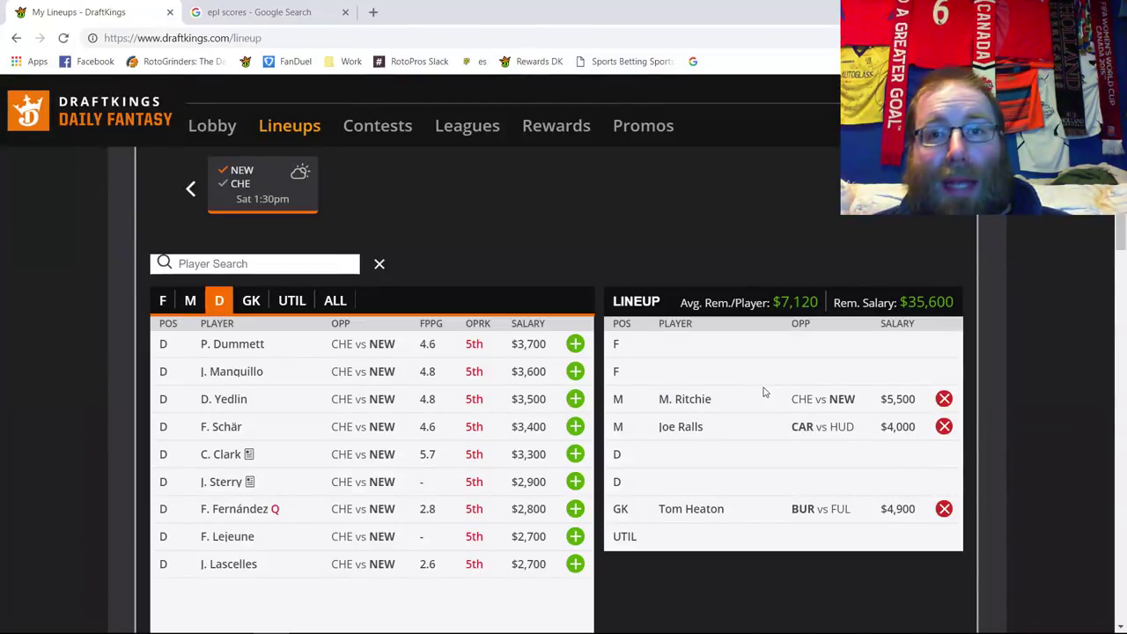
left_click(184, 302)
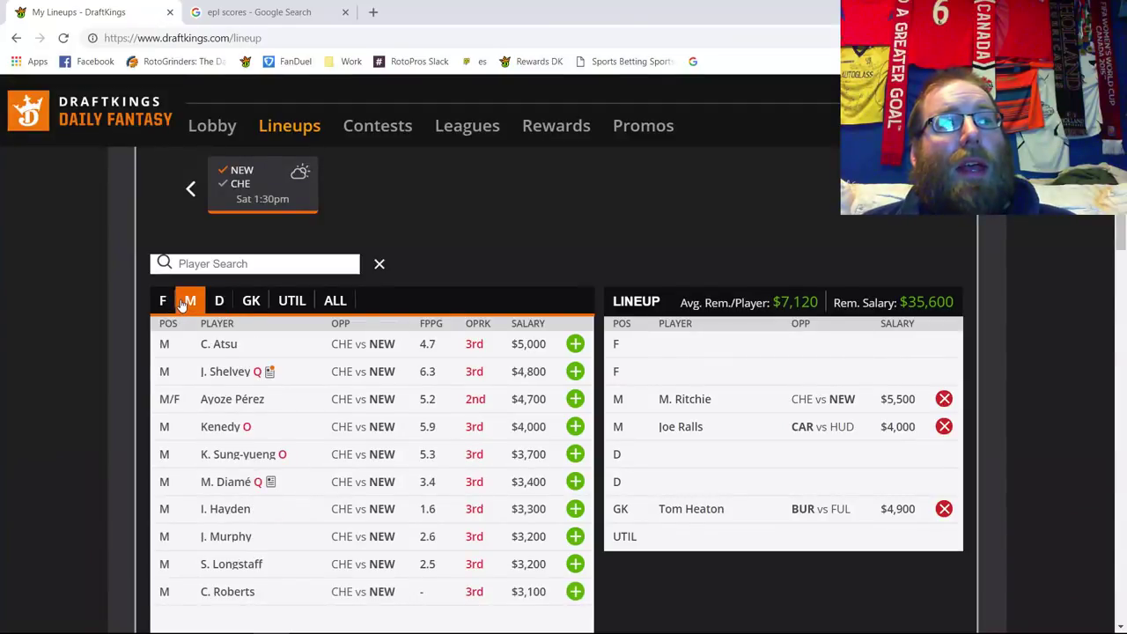
left_click(220, 301)
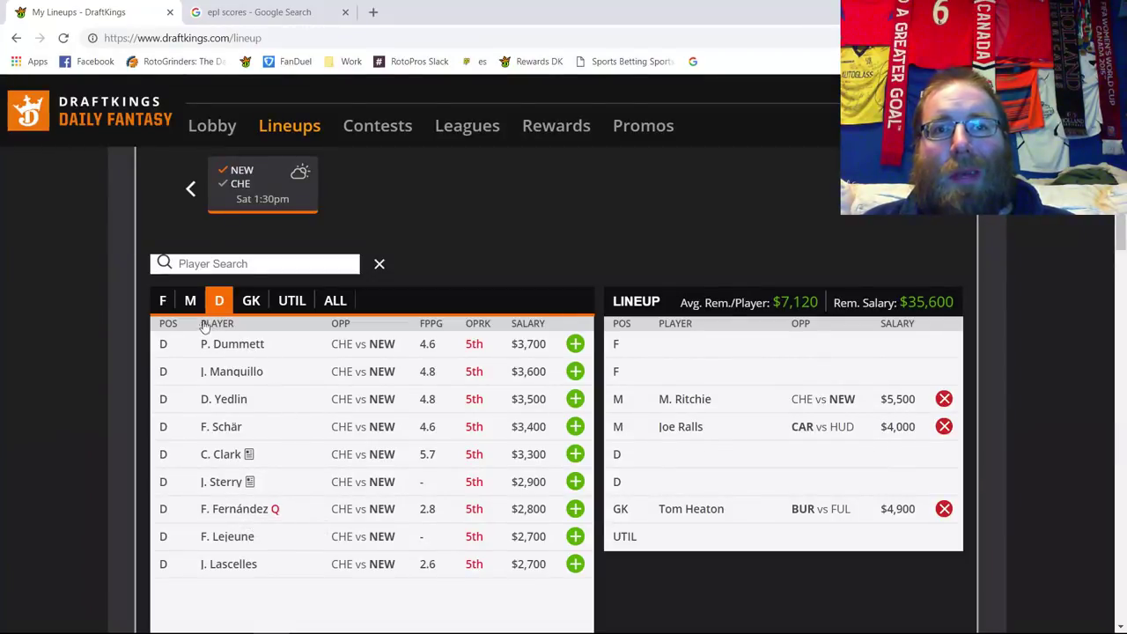
left_click(160, 298)
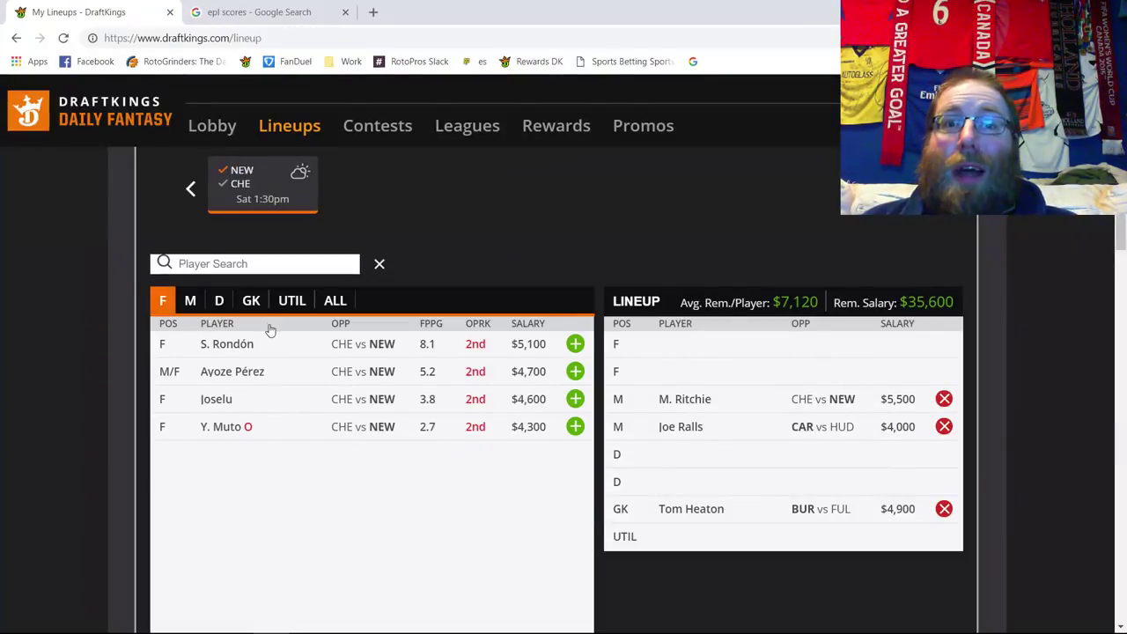
left_click(574, 343)
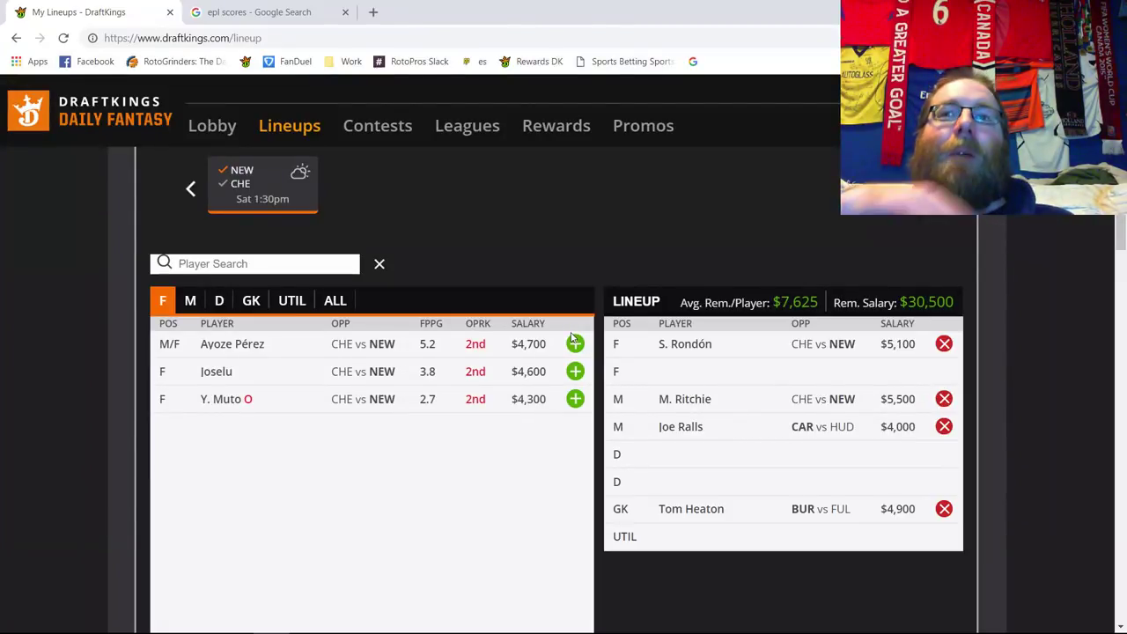
- Switch the team filter from Newcastle to Leicester and add Jamie Vardy as the second forward
left_click(224, 183)
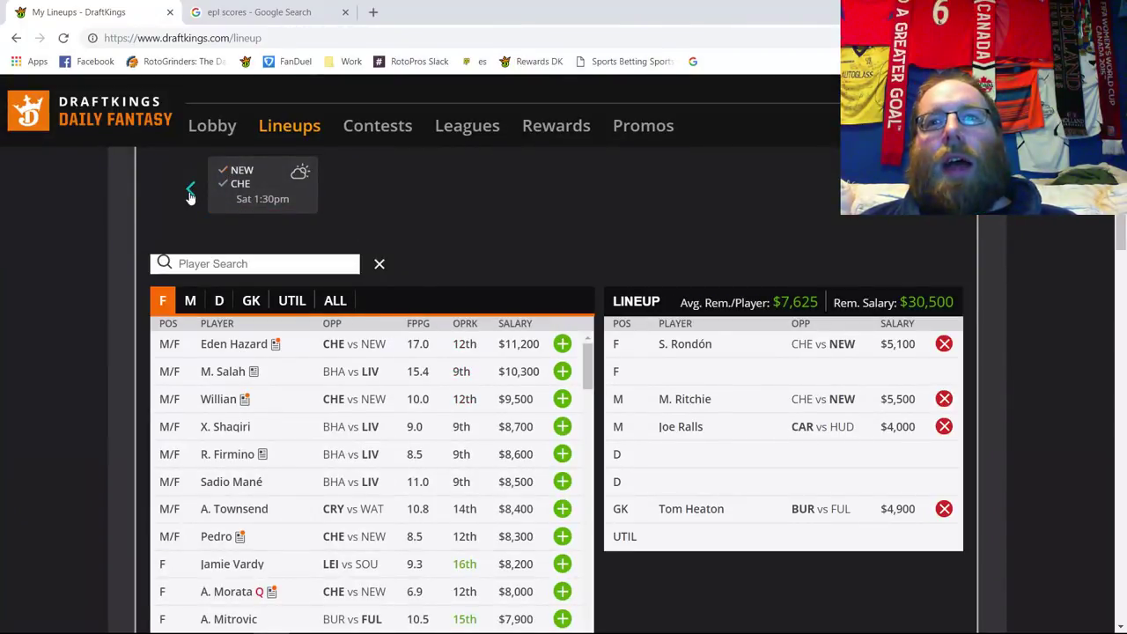
left_click(190, 195)
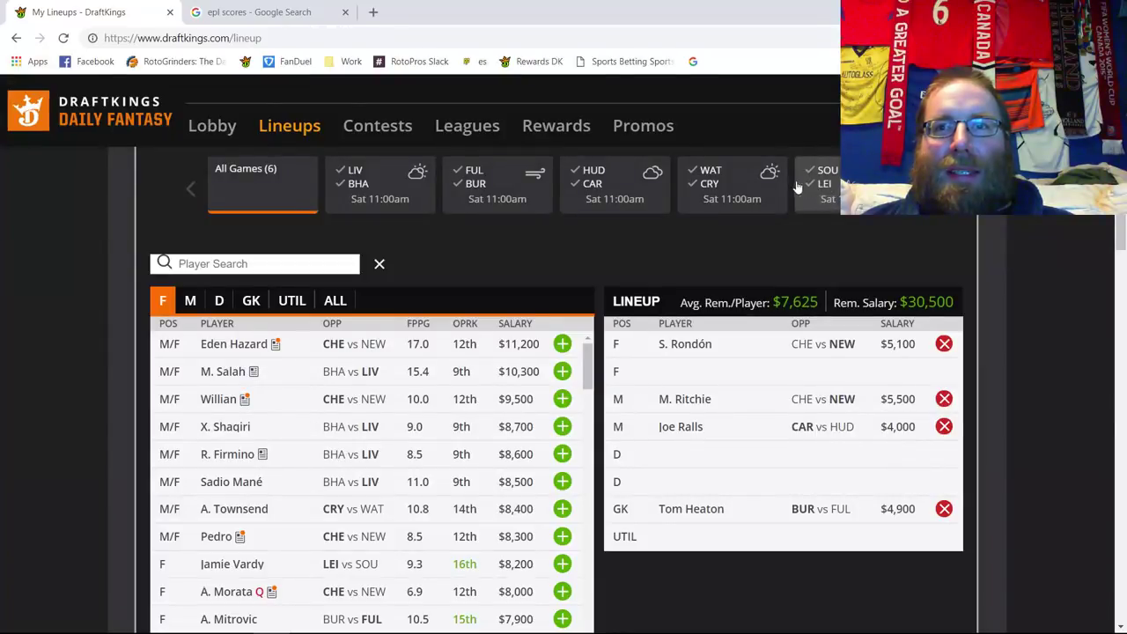
left_click(820, 190)
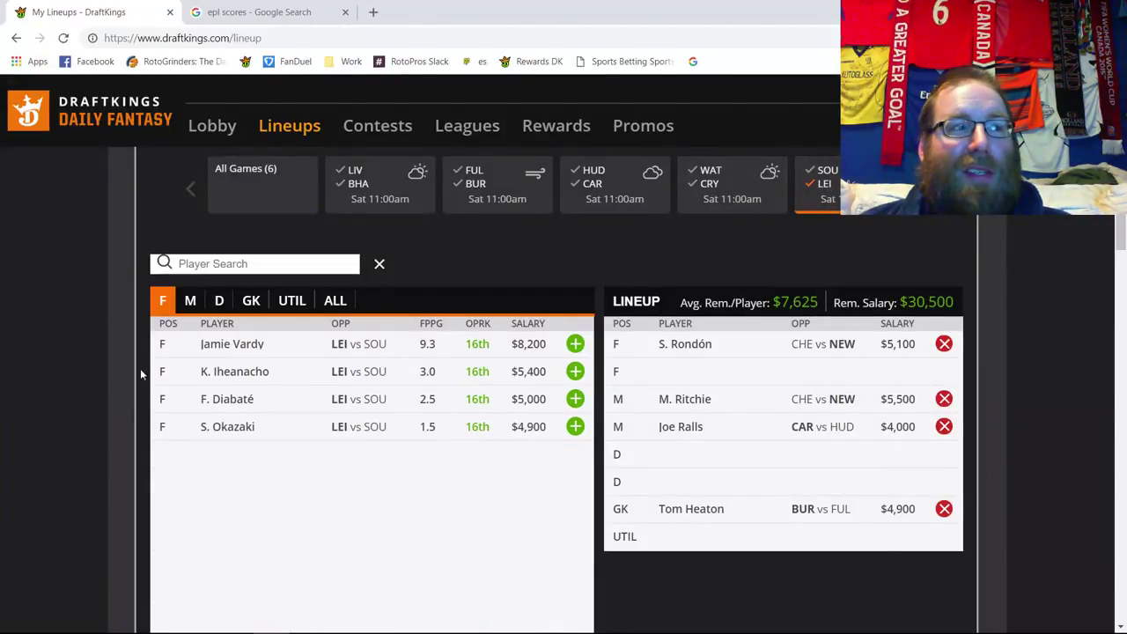
left_click(575, 343)
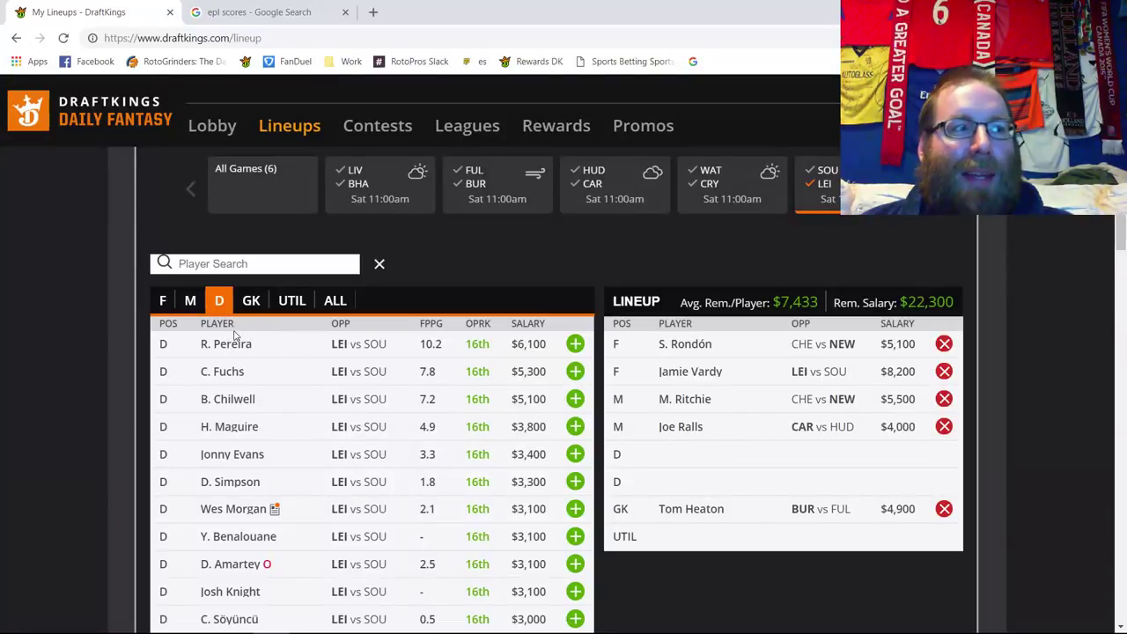
- Replace midfielder Joe Ralls with Leicester's J. Maddison in the lineup
left_click(189, 300)
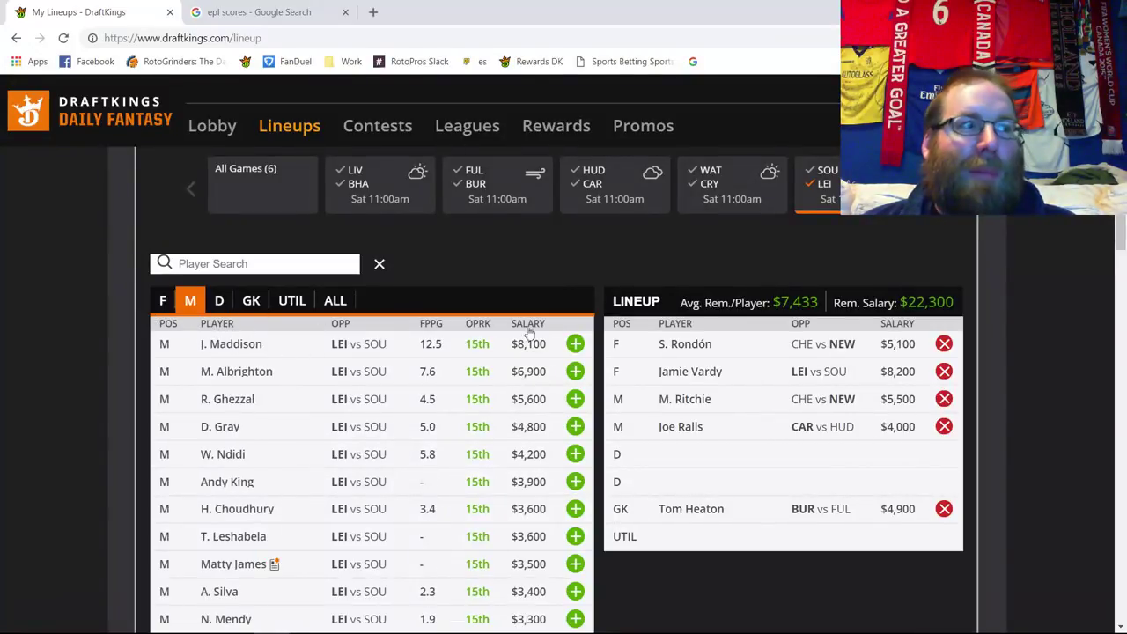
left_click(943, 426)
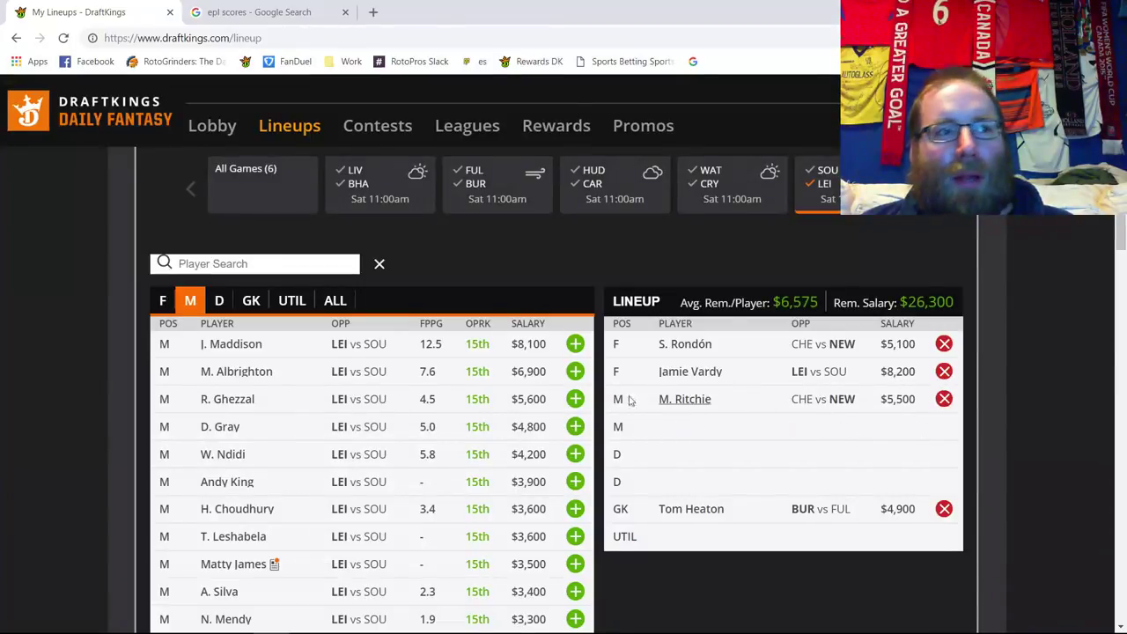
left_click(575, 343)
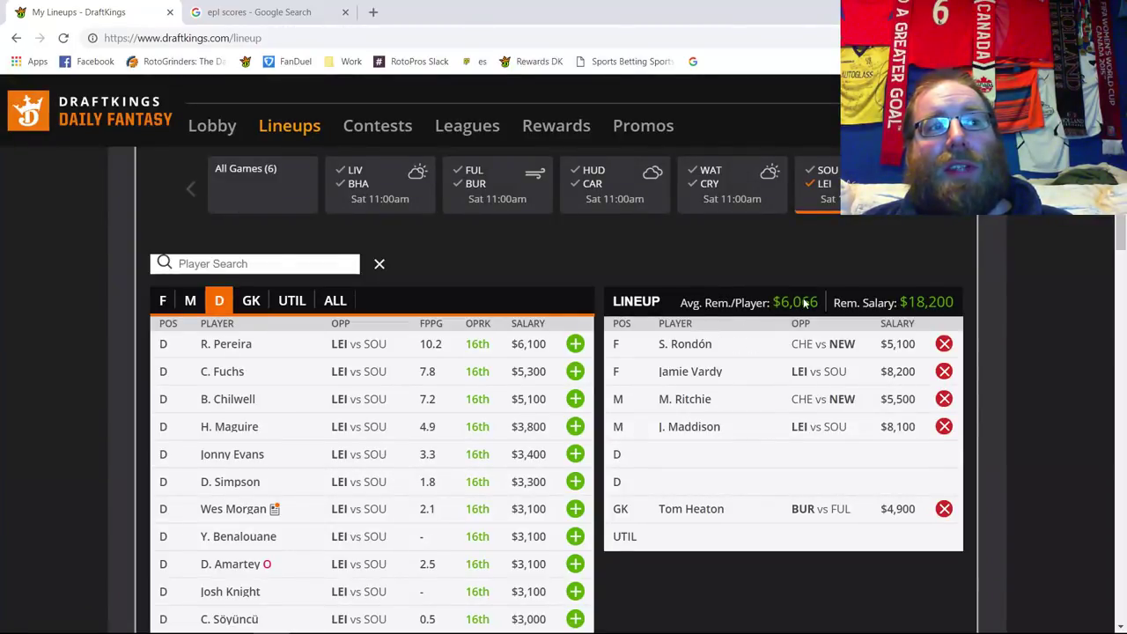
- Filter back to Newcastle, remove M. Ritchie and S. Rondón from the lineup, and replace goalkeeper Tom Heaton with M. Dubravka
left_click(822, 184)
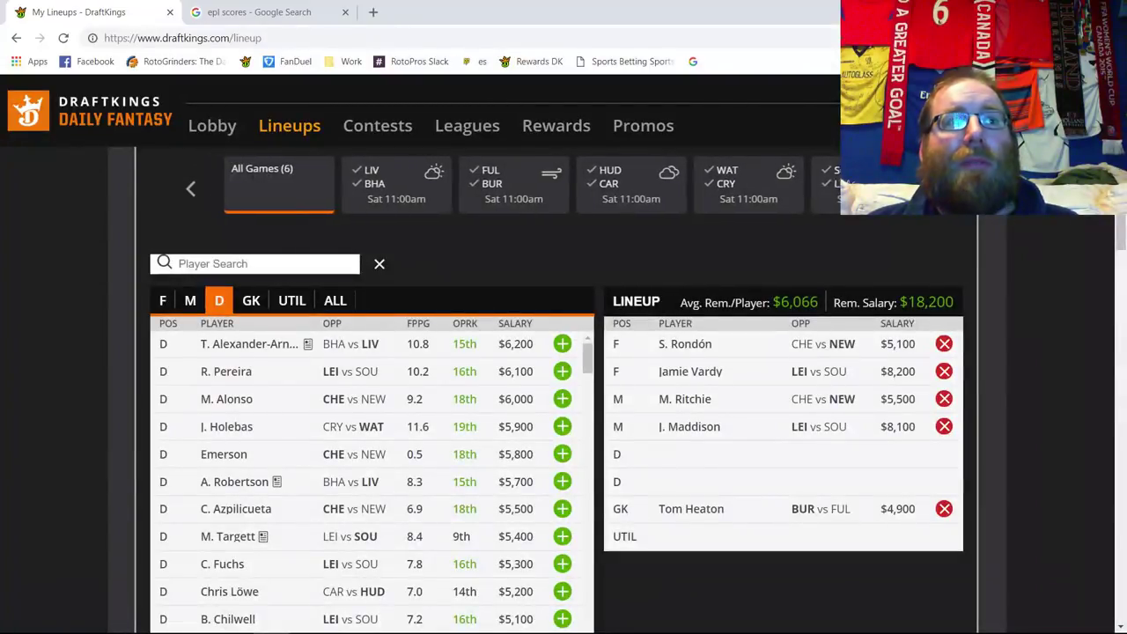
left_click(264, 183)
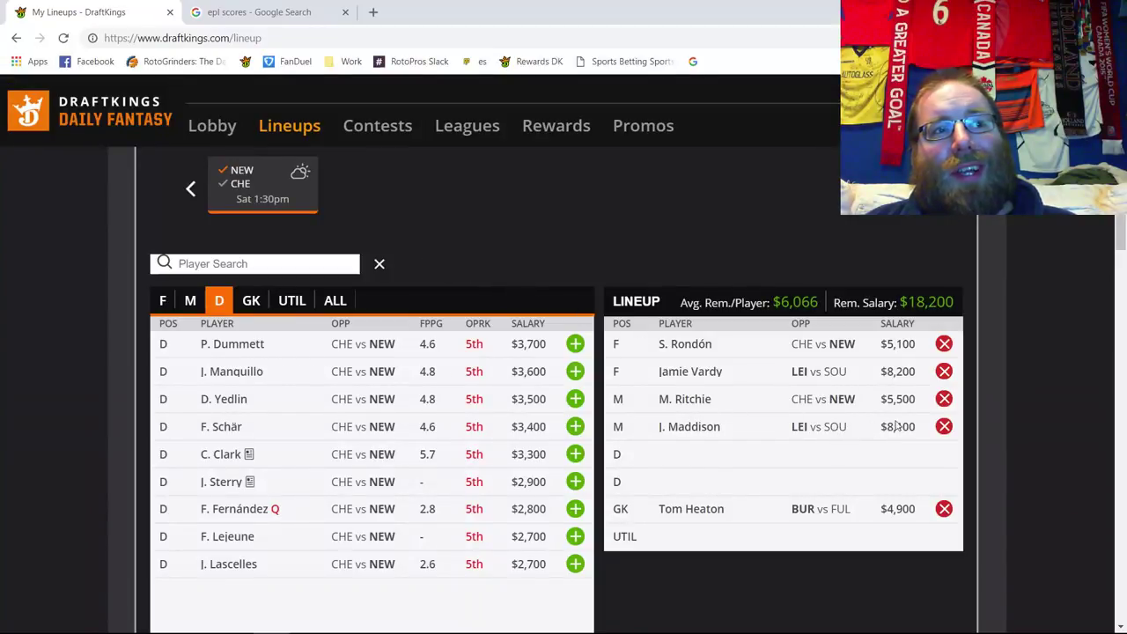
left_click(944, 399)
left_click(944, 343)
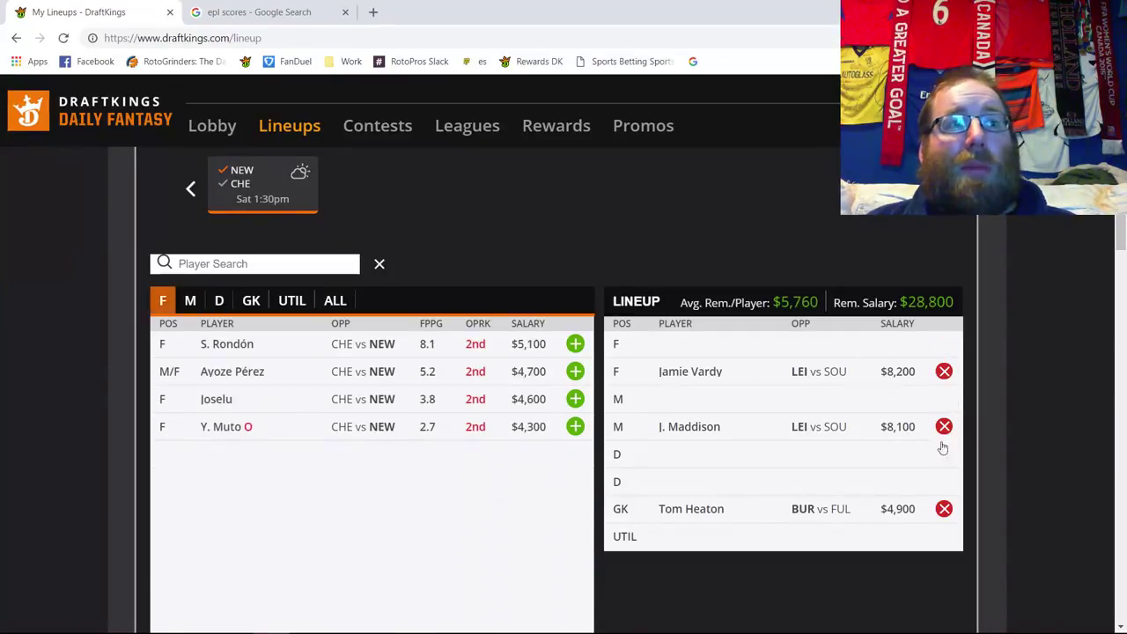
left_click(944, 509)
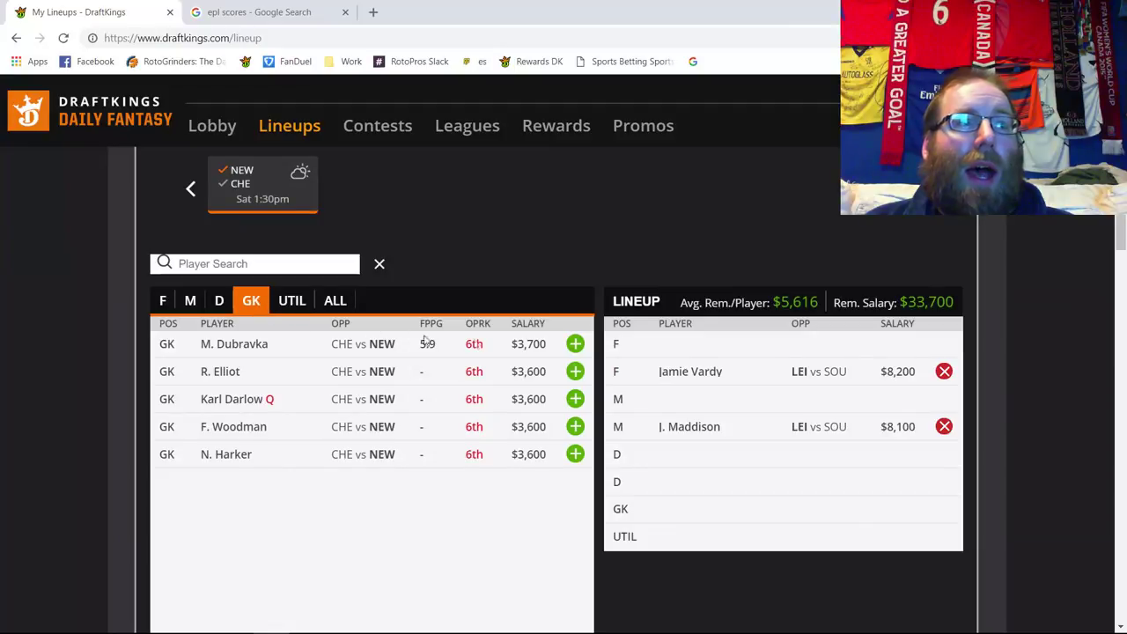
left_click(575, 344)
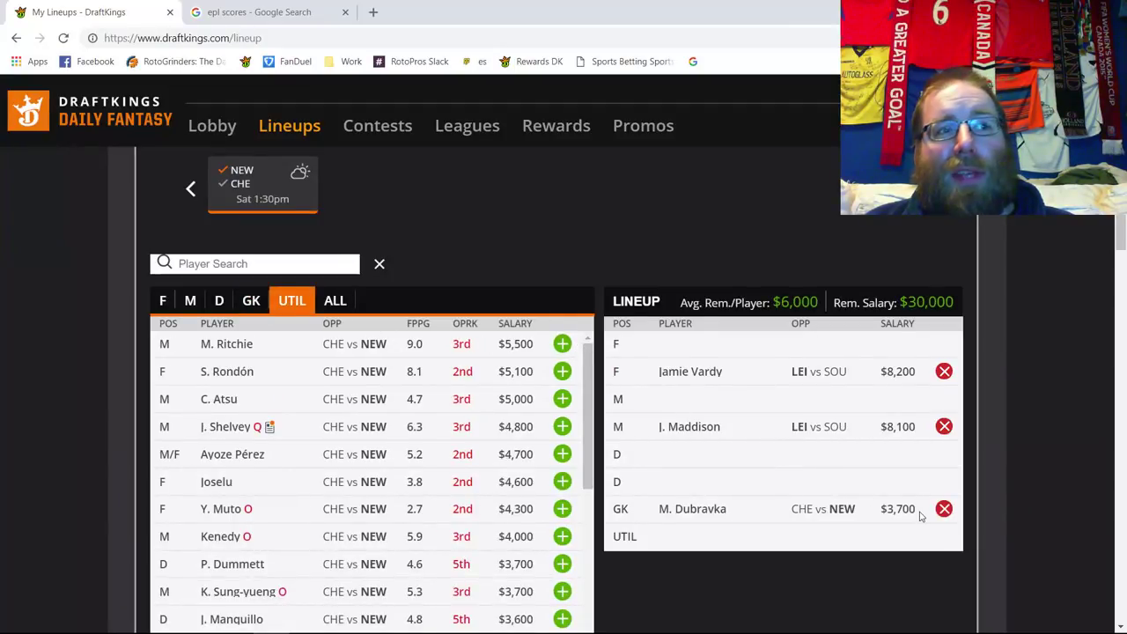
- Examine goalkeeper M. Dubravka's 10-game log, including the December matches, and clear the Newcastle team filter
left_click(700, 511)
left_click(438, 243)
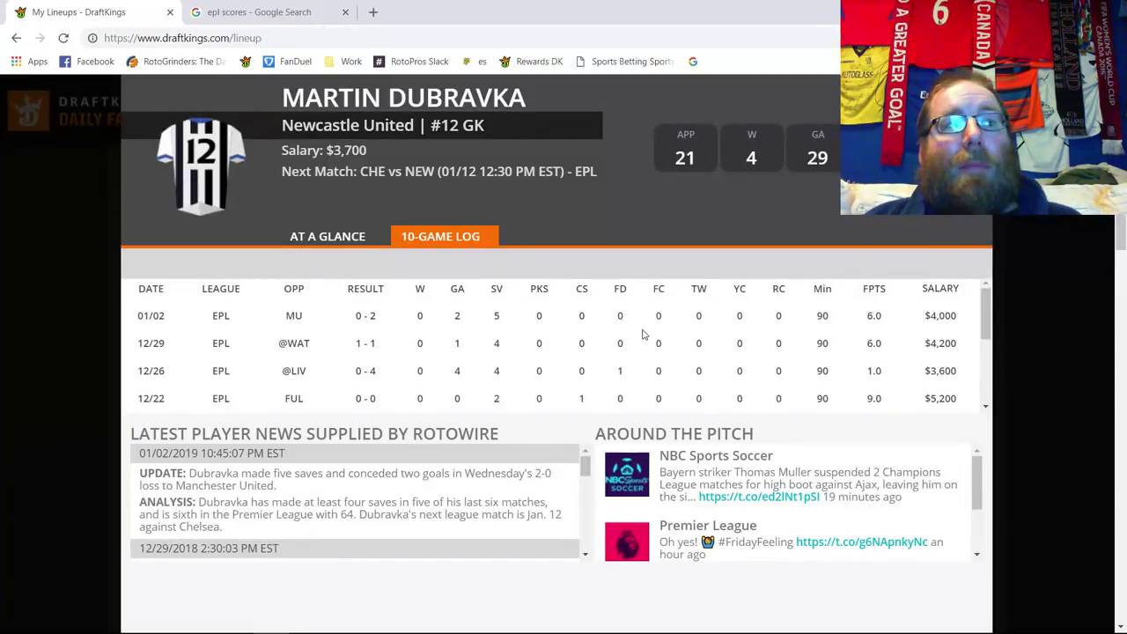
scroll(645, 333, "down", 1)
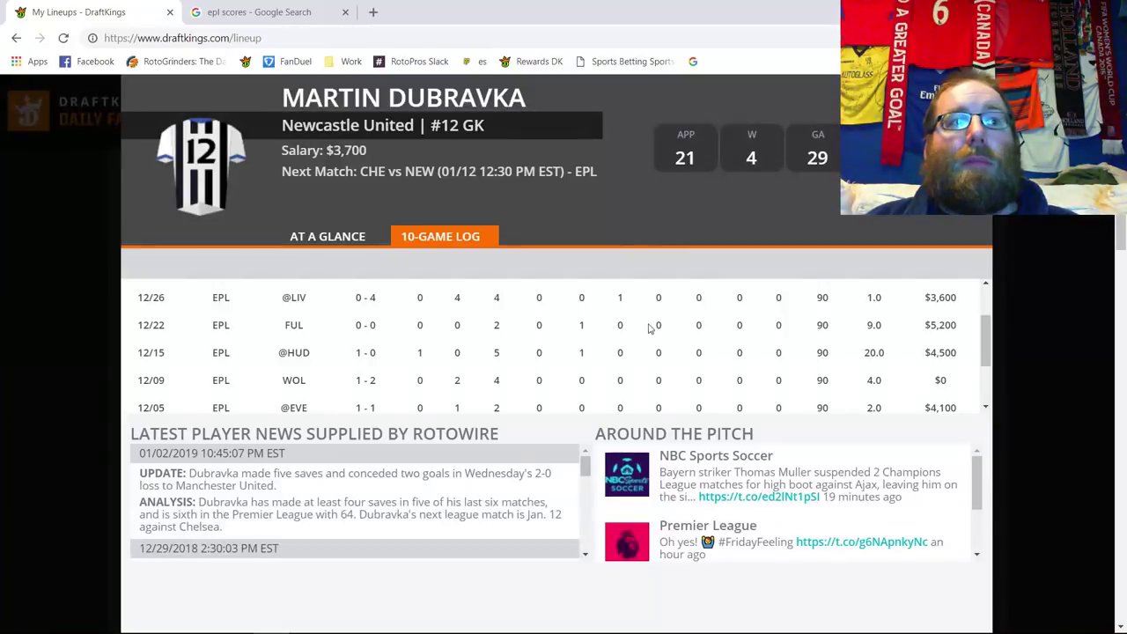
key("Escape")
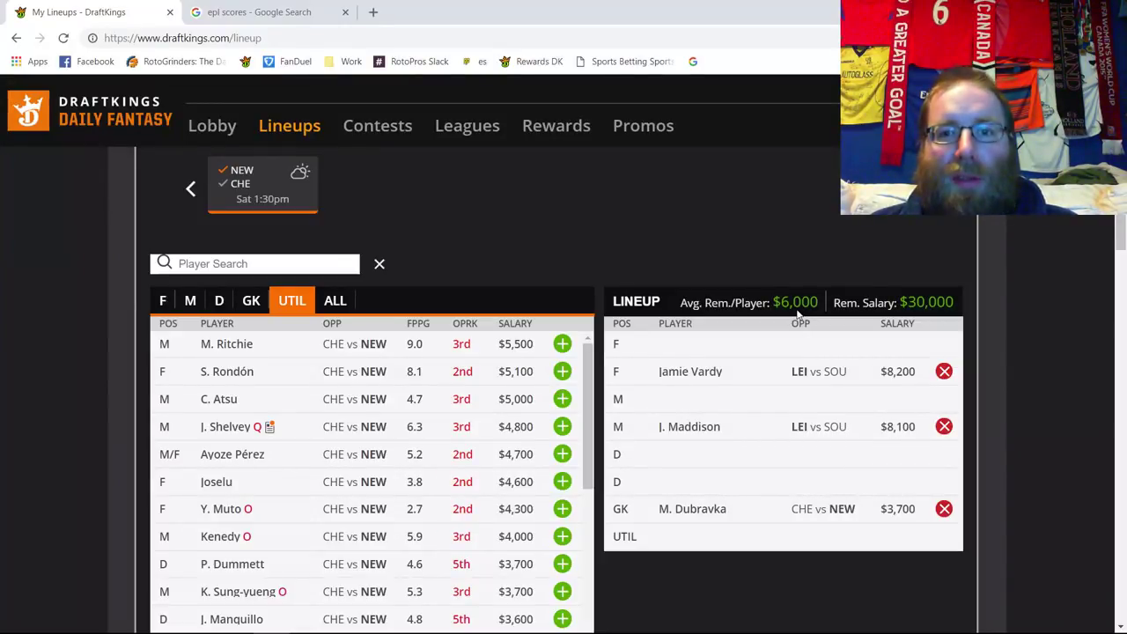
left_click(238, 181)
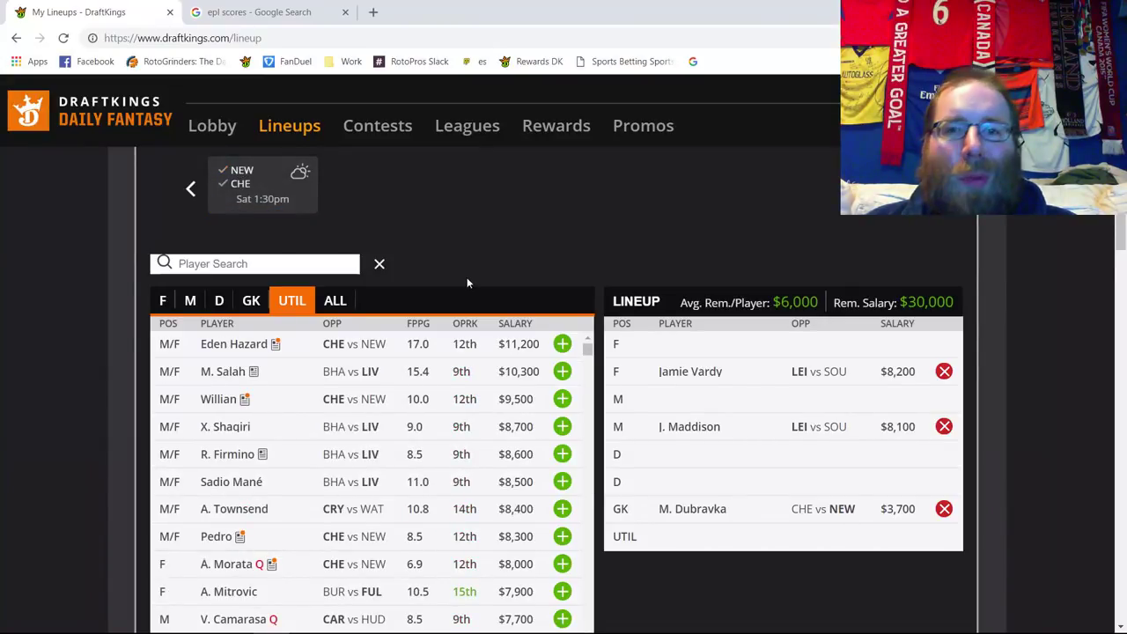